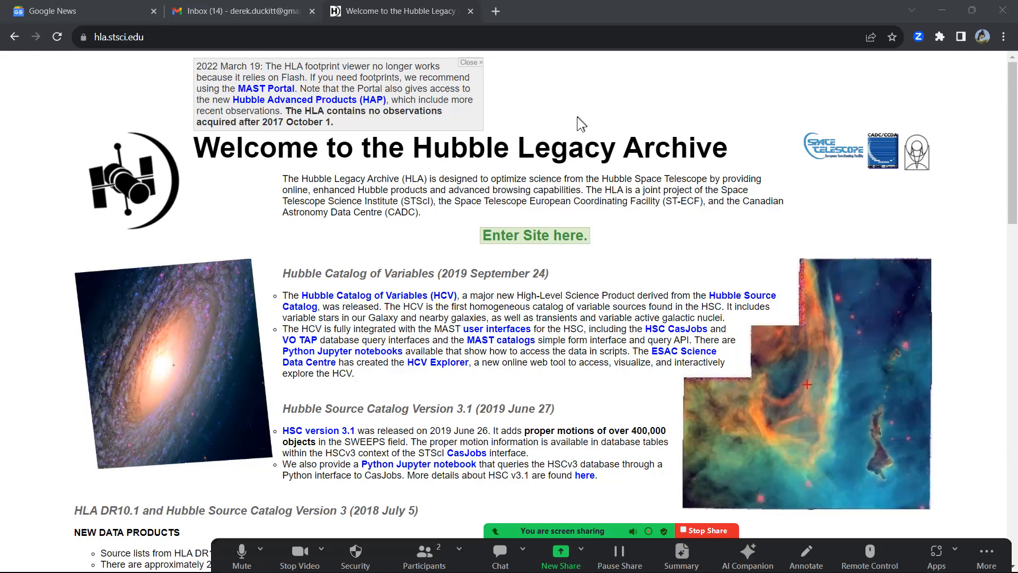
Enter the Hubble Legacy Archive site, search for m16 and look through the listed observations
{"action": "left_click", "coordinate": [538, 228]}
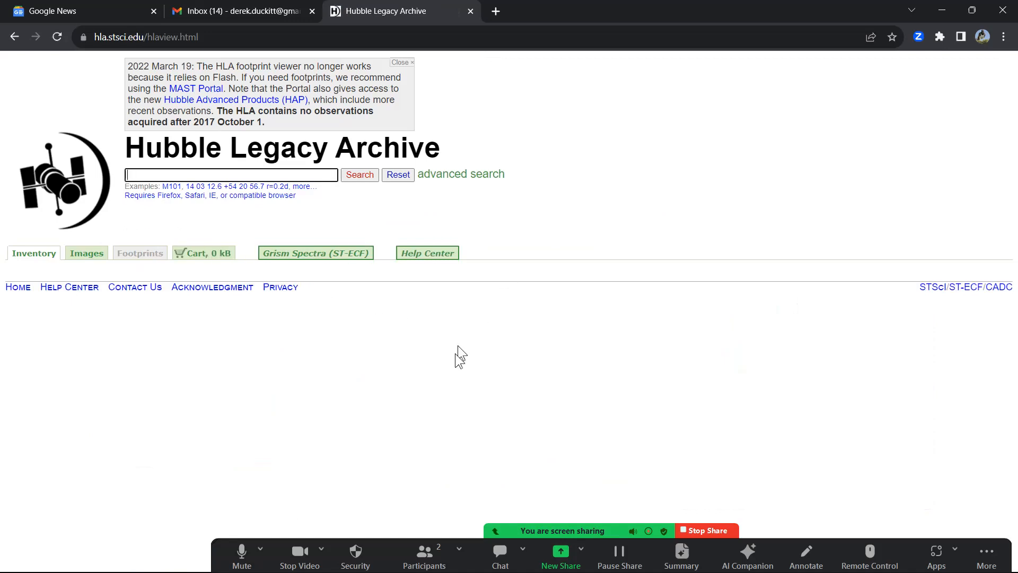
{"action": "left_click", "coordinate": [176, 177]}
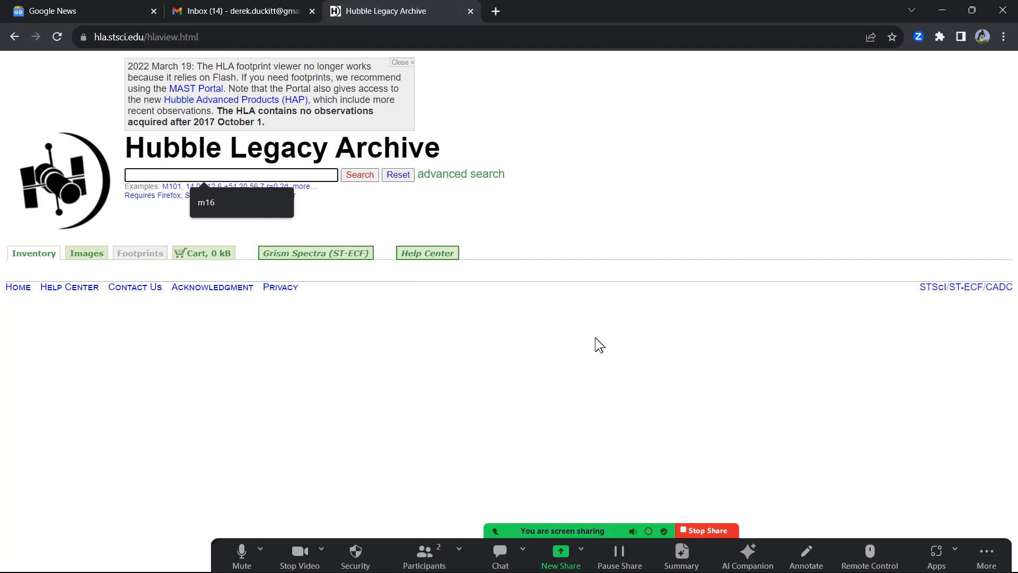
{"action": "type", "text": "M16"}
{"action": "left_click", "coordinate": [234, 203]}
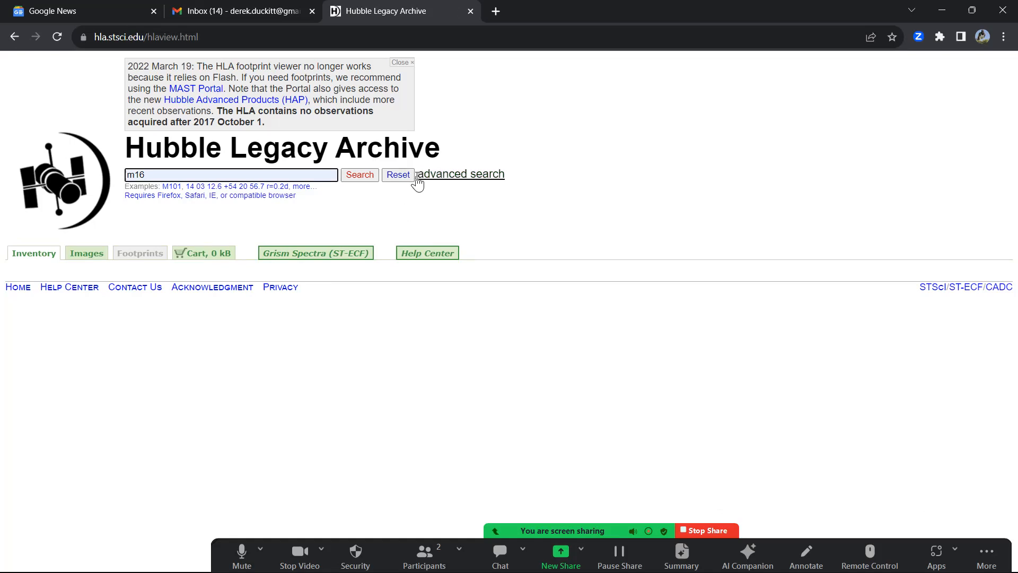
{"action": "left_click", "coordinate": [358, 174]}
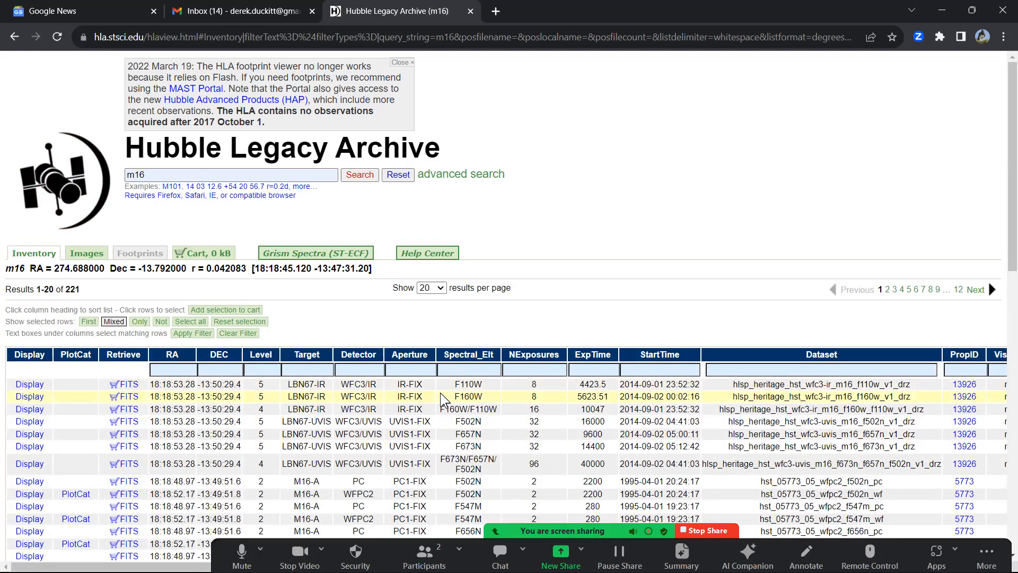
{"action": "scroll", "coordinate": [423, 222], "scroll_direction": "down", "scroll_amount": 3}
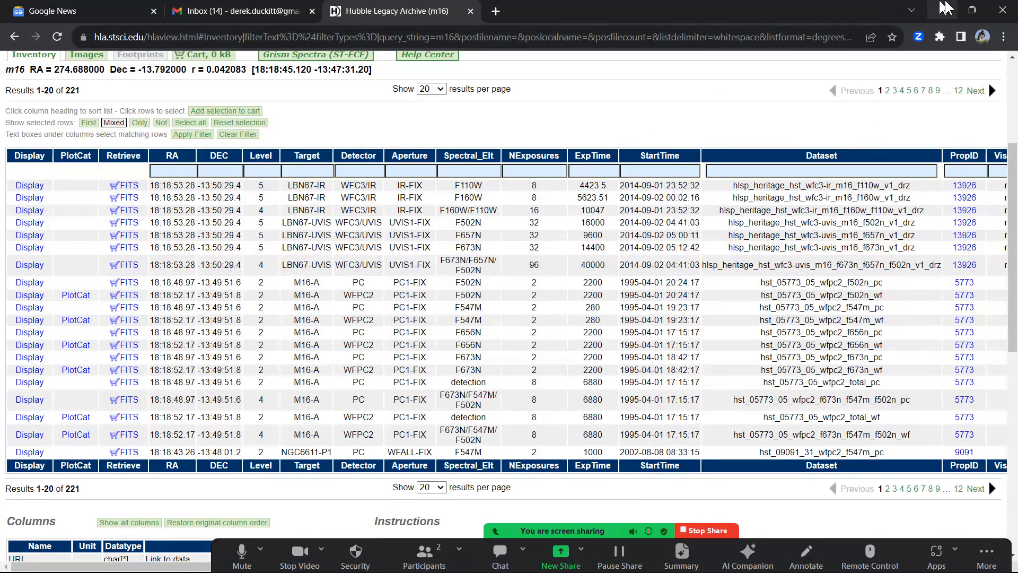
Switch to File Explorer and point out the f502n, f657n and f673n FITS files in the Hubble Image Pillars Of Creation M16 folder
{"action": "left_click", "coordinate": [942, 10]}
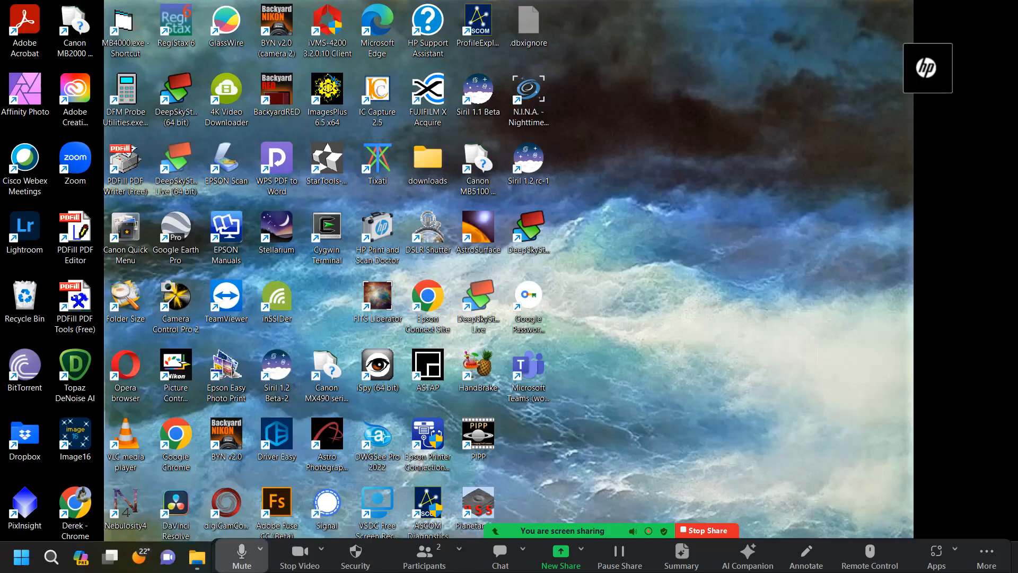
{"action": "left_click", "coordinate": [197, 557]}
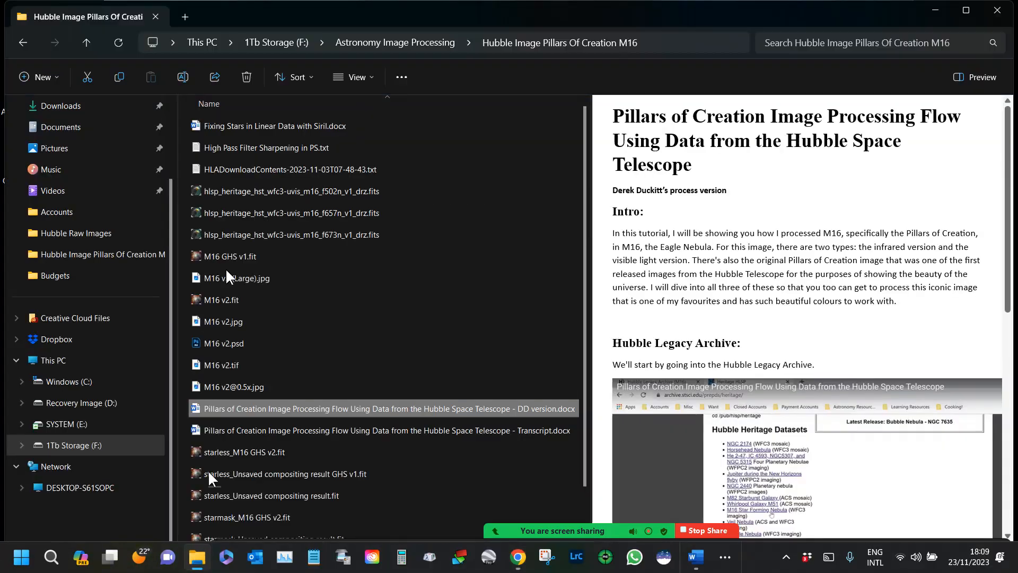
{"action": "left_click", "coordinate": [253, 193]}
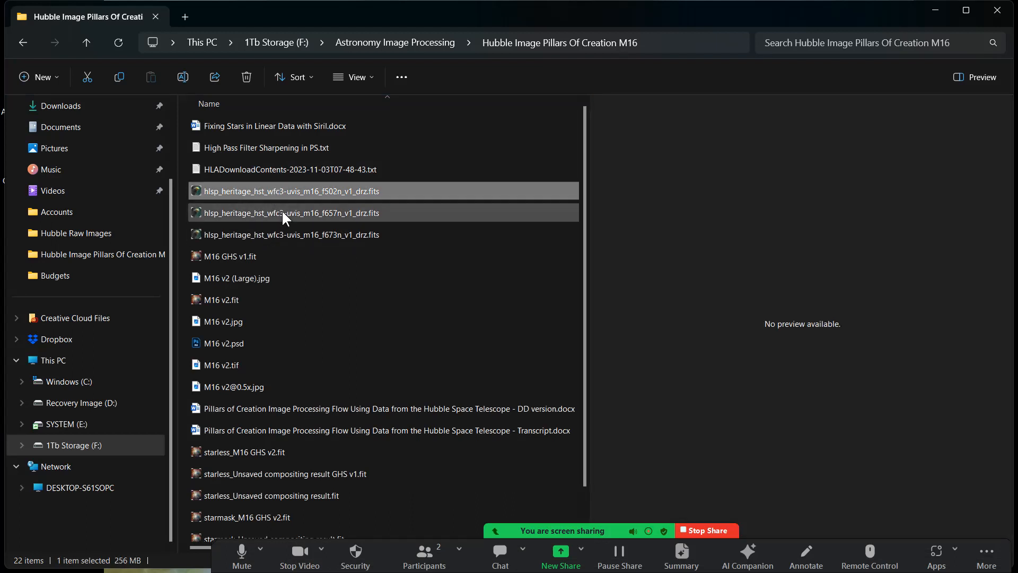
{"action": "left_click", "coordinate": [297, 234]}
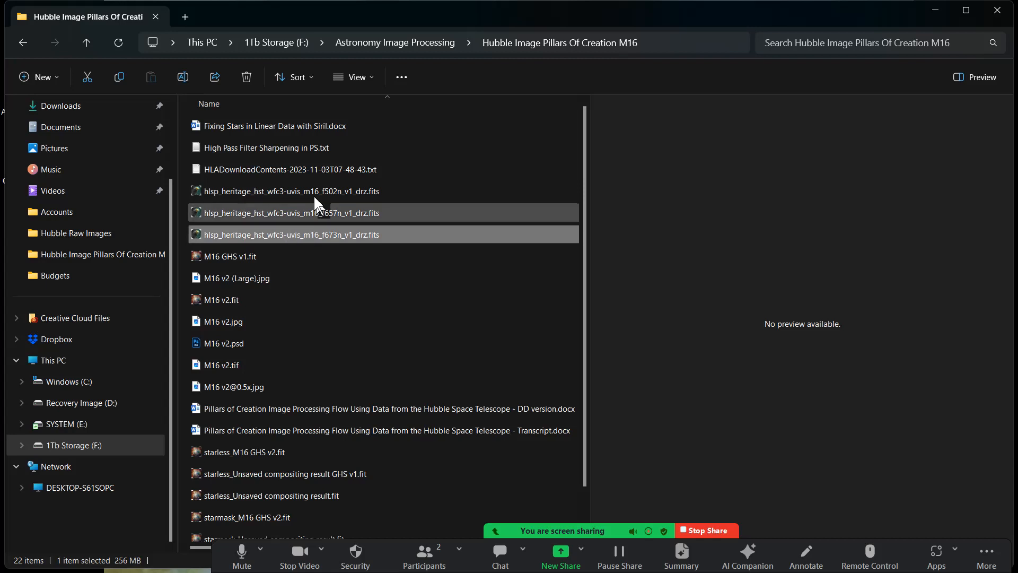
{"action": "left_click", "coordinate": [327, 212]}
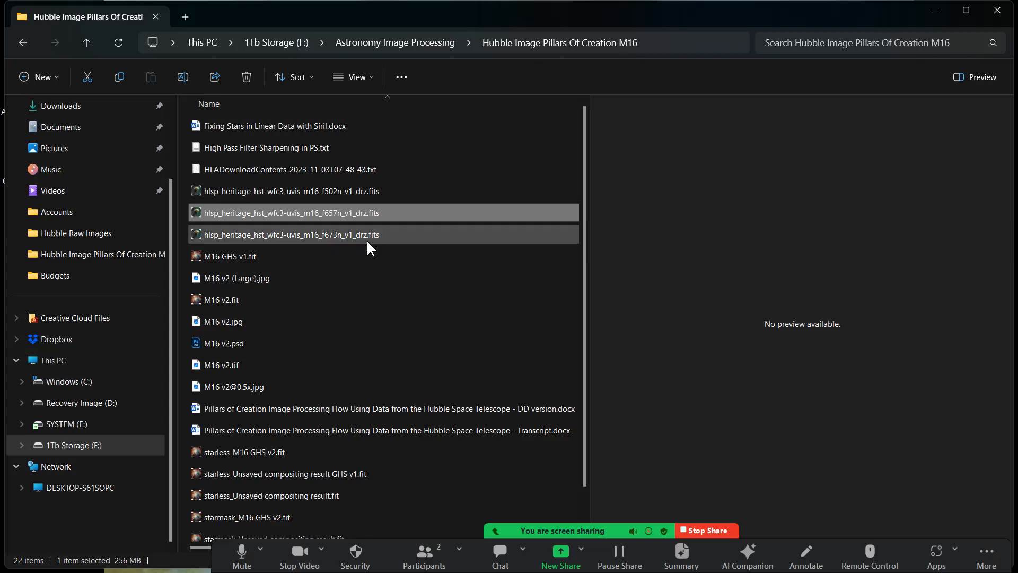
{"action": "left_click", "coordinate": [370, 194]}
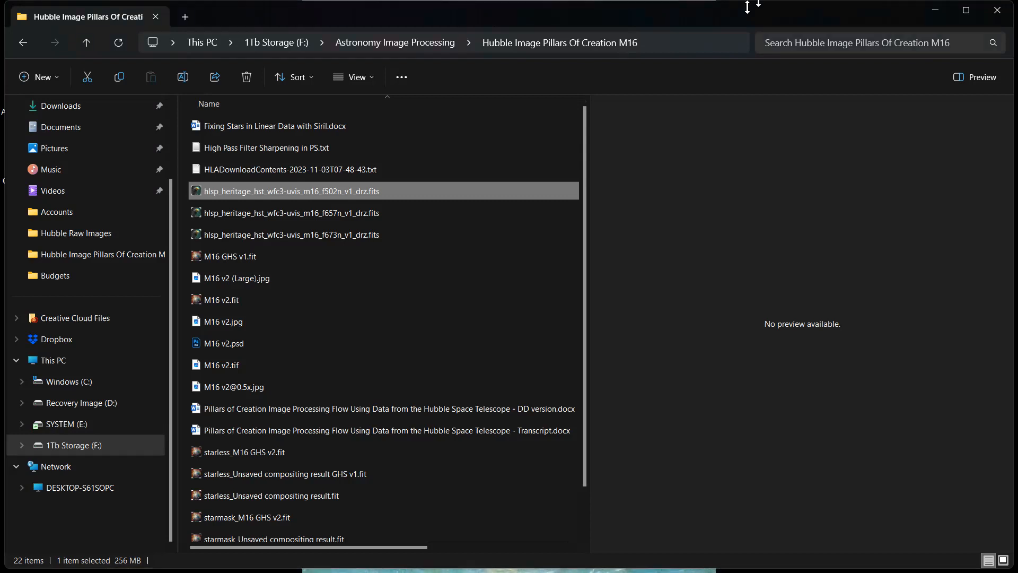
Minimize the file window and the Siril console, and bring up the Siril 1.2.0-rc1 main window
{"action": "left_click", "coordinate": [936, 11]}
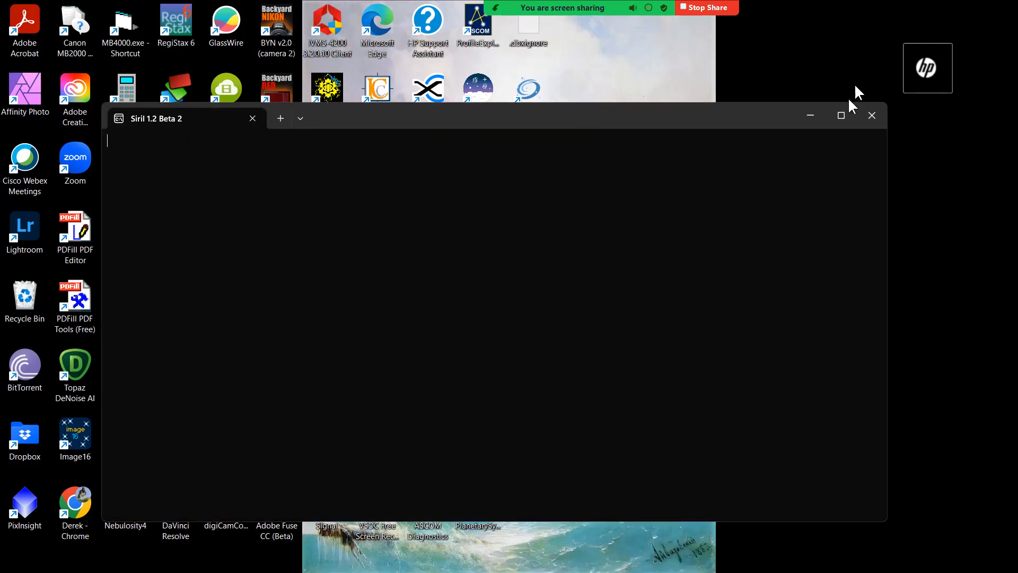
{"action": "left_click", "coordinate": [843, 117]}
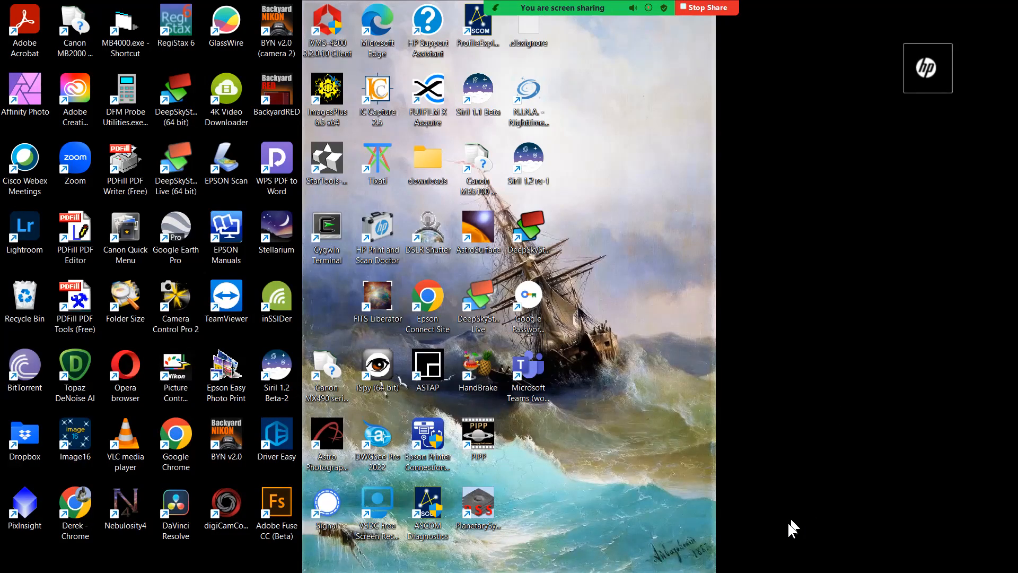
{"action": "mouse_move", "coordinate": [745, 570]}
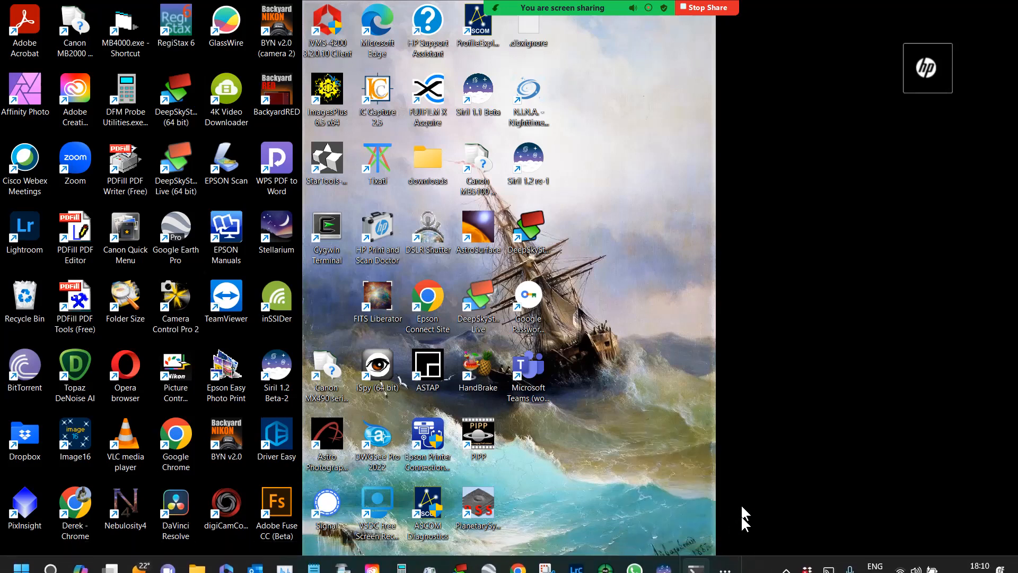
{"action": "left_click", "coordinate": [725, 560]}
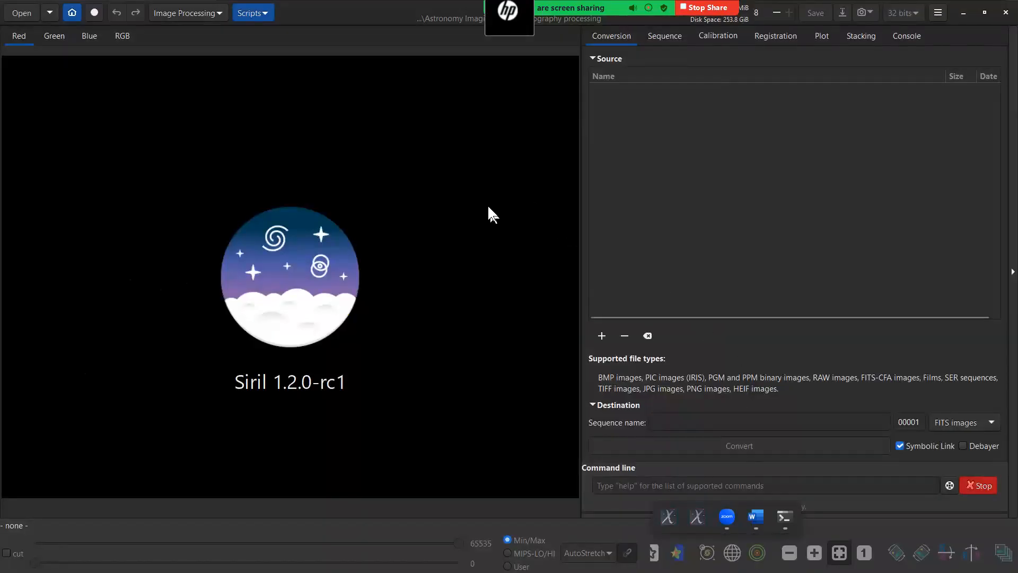
Set the working directory to Hubble Image Pillars Of Creation M16 inside Astronomy Image Processing on the 1Tb Storage (F:) drive
{"action": "left_click", "coordinate": [72, 12]}
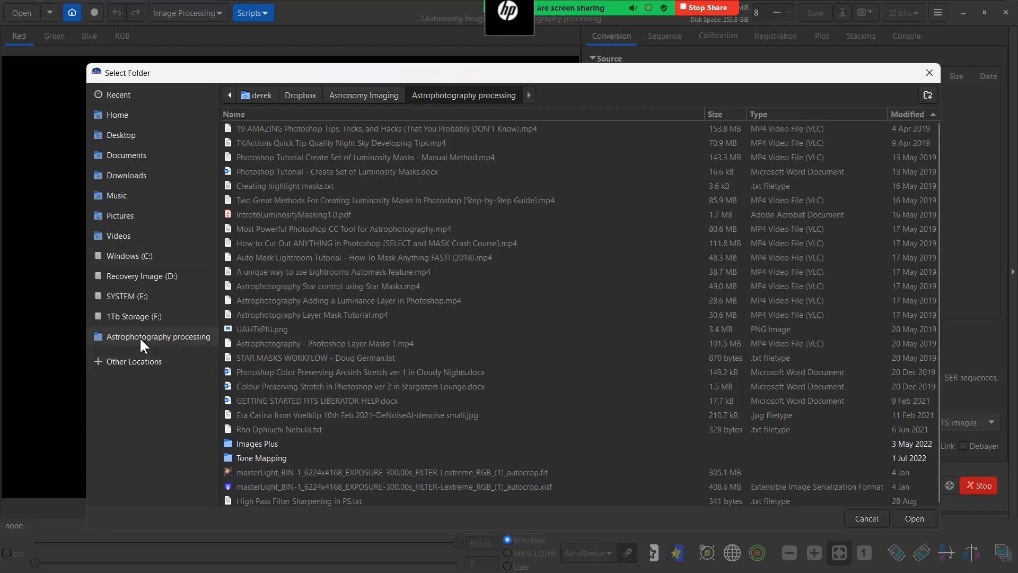
{"action": "left_click", "coordinate": [127, 318]}
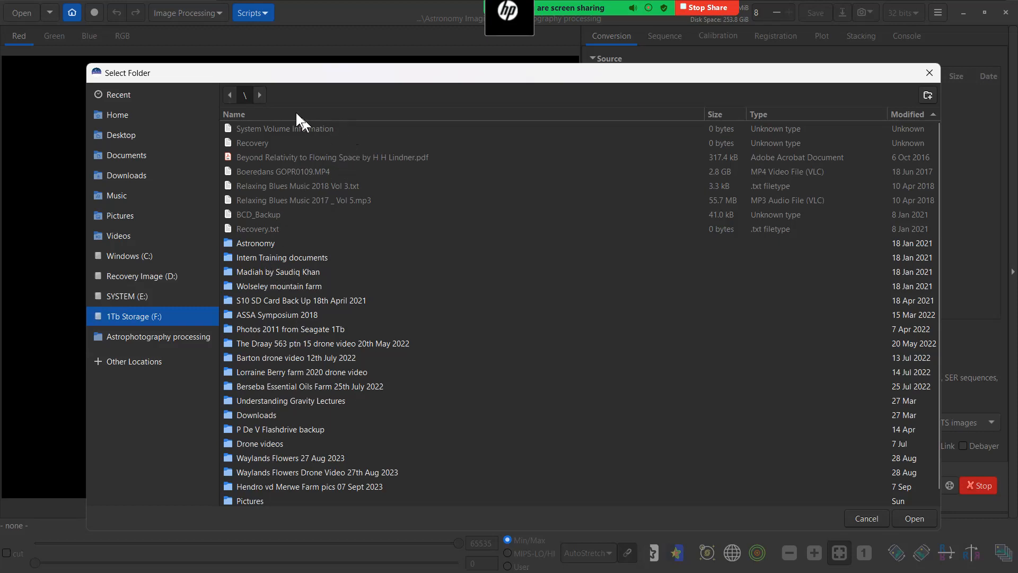
{"action": "left_click", "coordinate": [566, 113]}
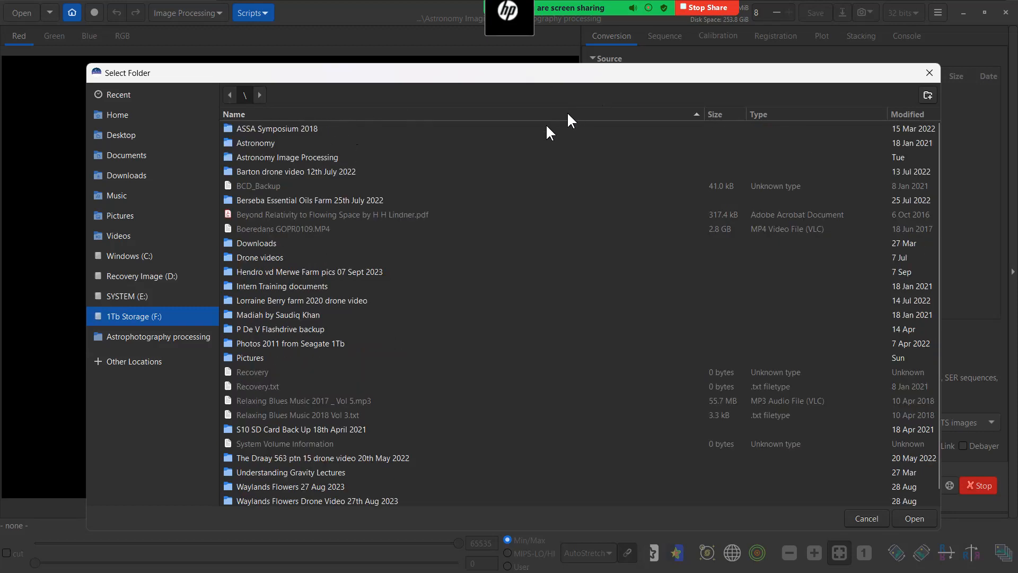
{"action": "double_click", "coordinate": [298, 156]}
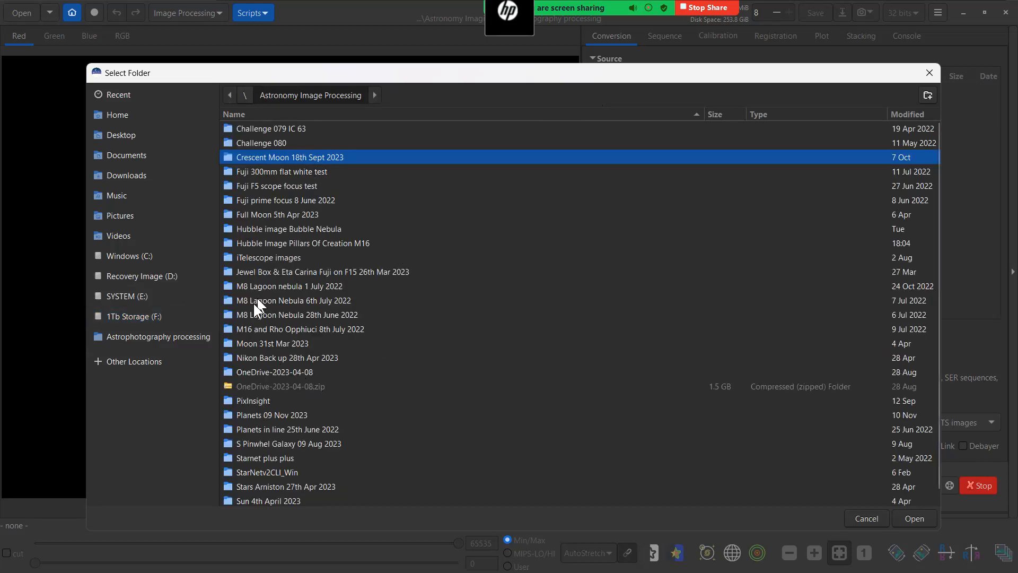
{"action": "double_click", "coordinate": [263, 242]}
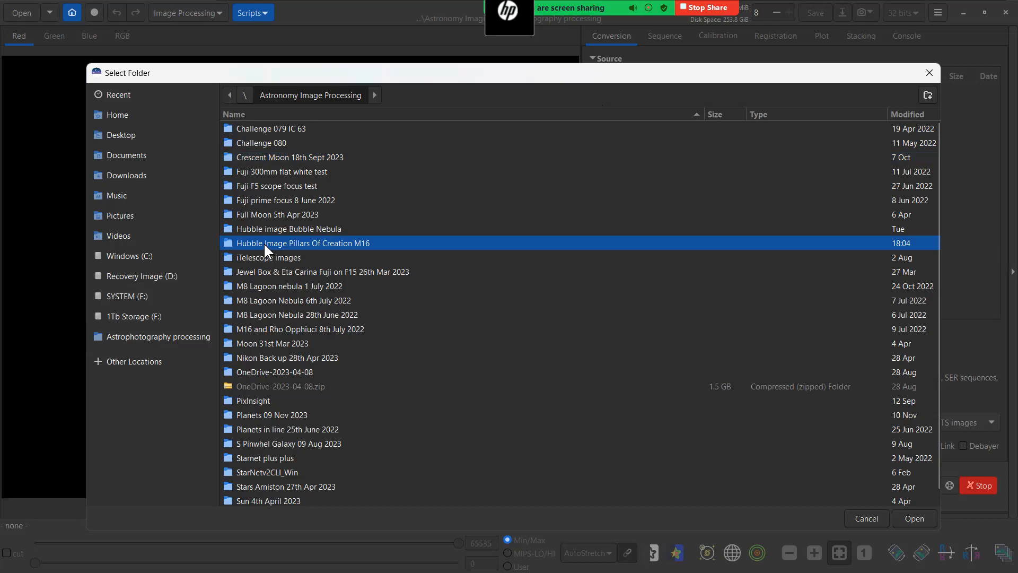
{"action": "left_click", "coordinate": [913, 518]}
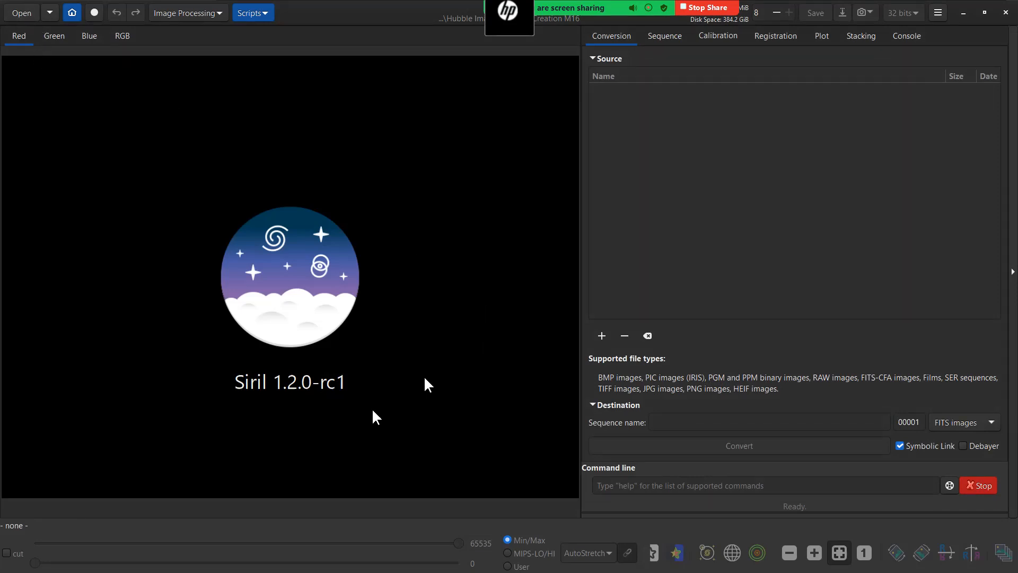
Start RGB Compositing and load hlsp_heritage_hst_wfc3-uvis_m16_f673n_v1_drz.fits as the red layer
{"action": "left_click", "coordinate": [217, 12]}
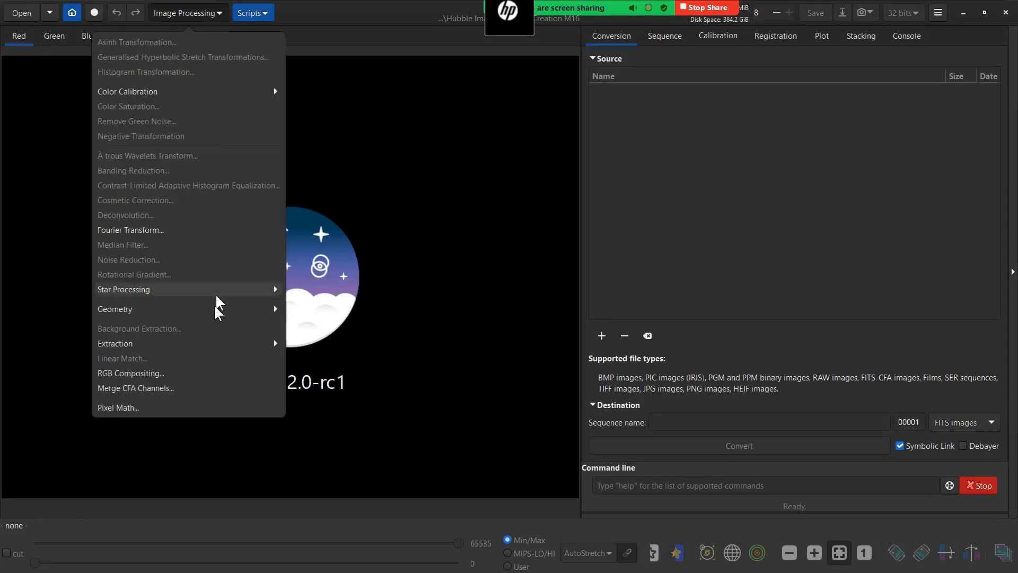
{"action": "left_click", "coordinate": [156, 374]}
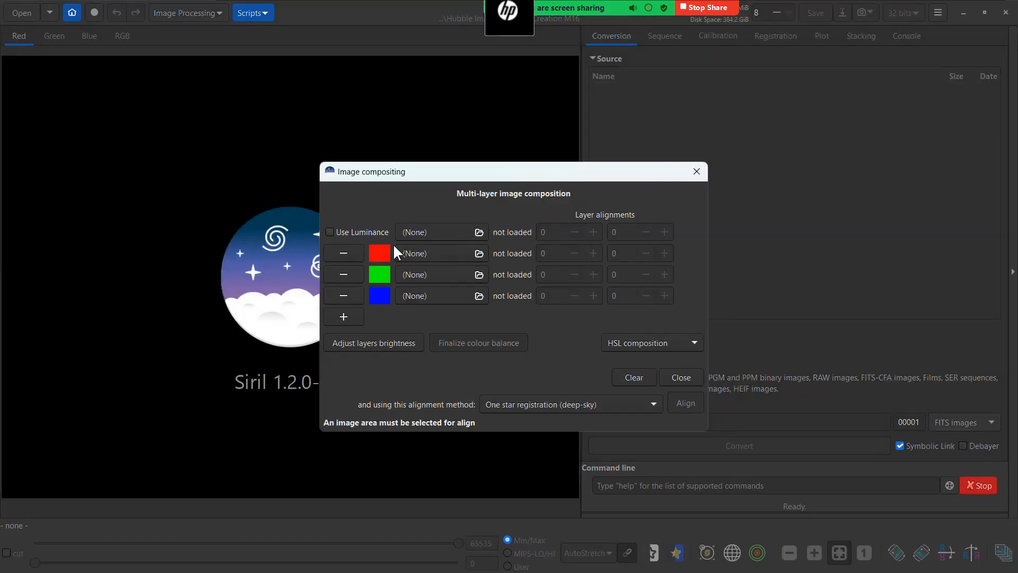
{"action": "left_click", "coordinate": [476, 254]}
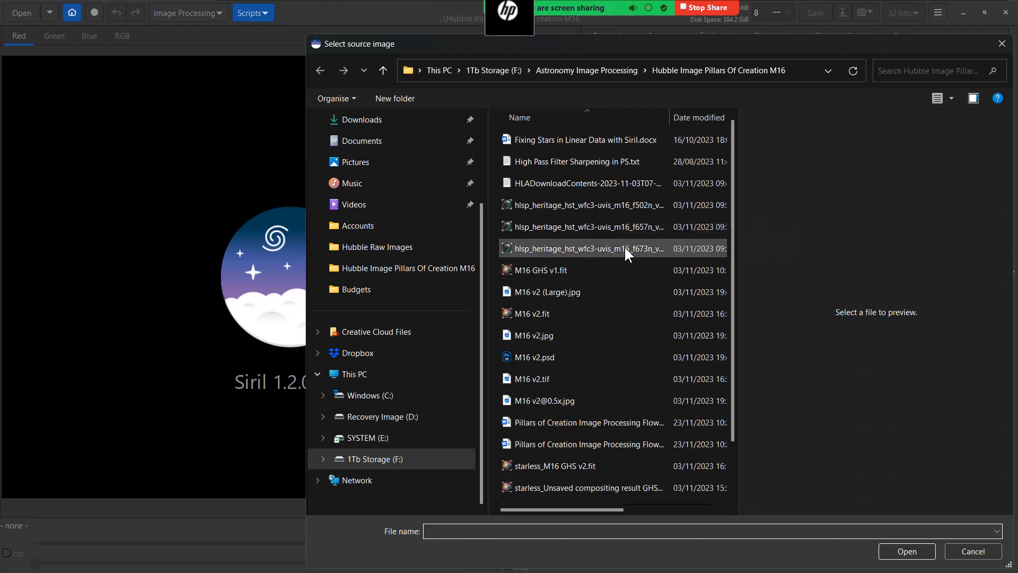
{"action": "left_click", "coordinate": [625, 247]}
{"action": "left_click", "coordinate": [909, 551]}
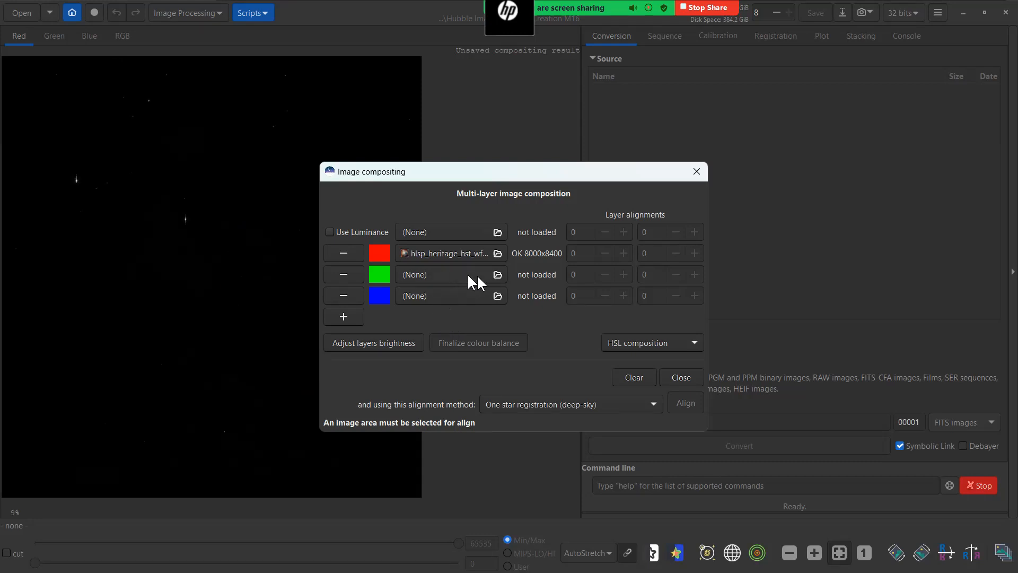
Load the m16_f657n FITS file as the green layer and the m16_f502n FITS file as the blue layer
{"action": "left_click", "coordinate": [498, 272]}
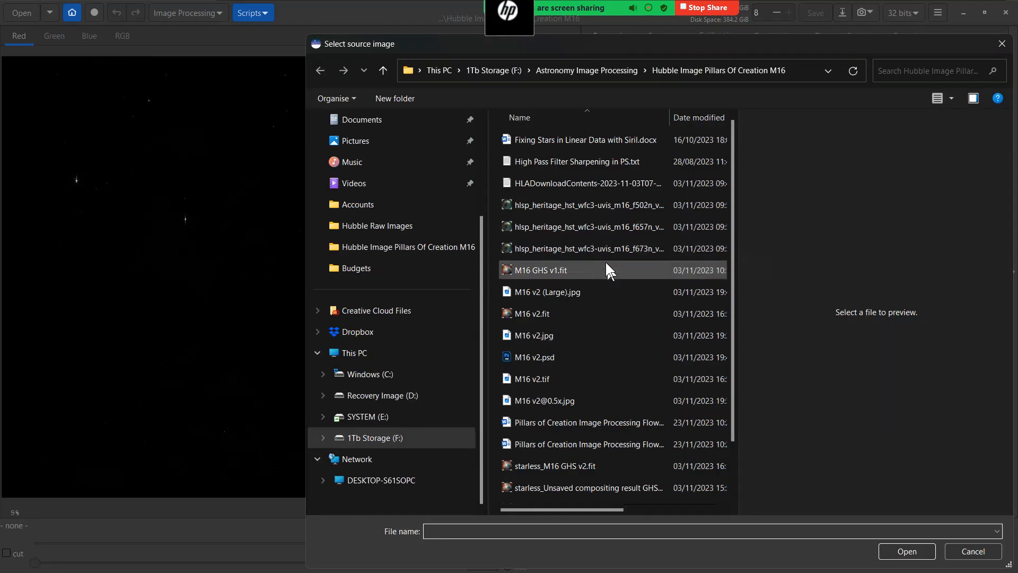
{"action": "left_click", "coordinate": [605, 231]}
{"action": "left_click", "coordinate": [913, 554]}
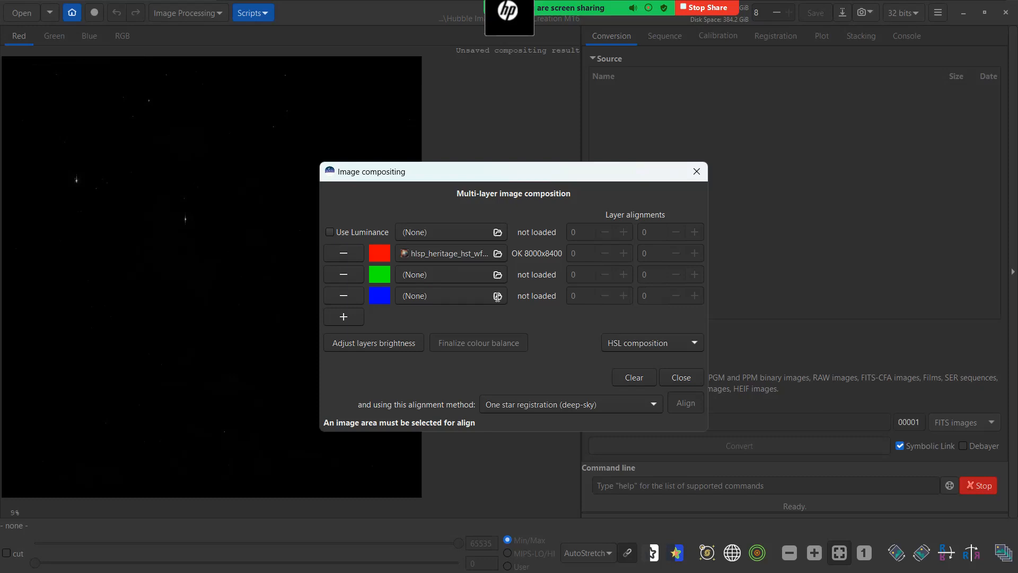
{"action": "left_click", "coordinate": [496, 295]}
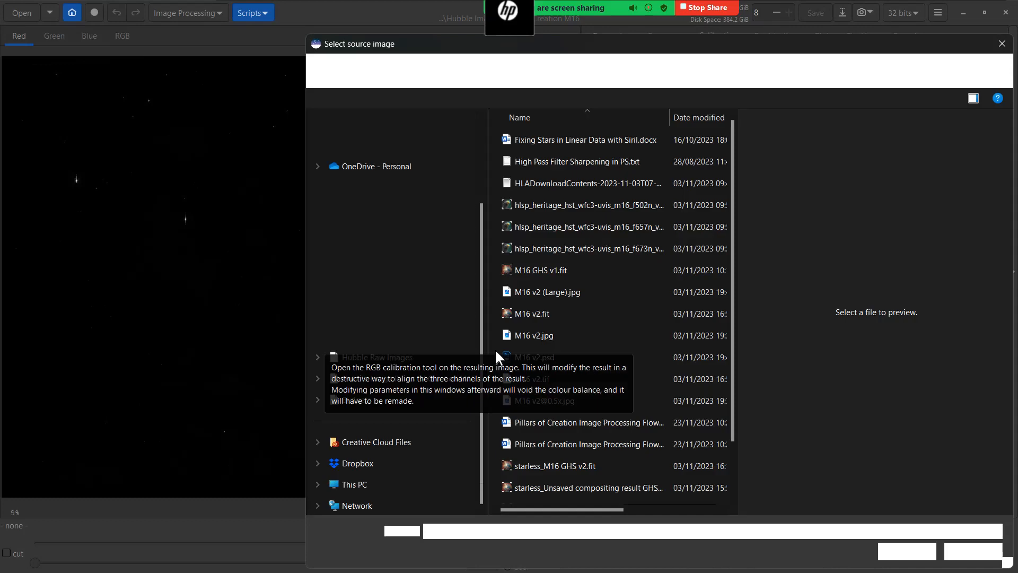
{"action": "left_click", "coordinate": [619, 205]}
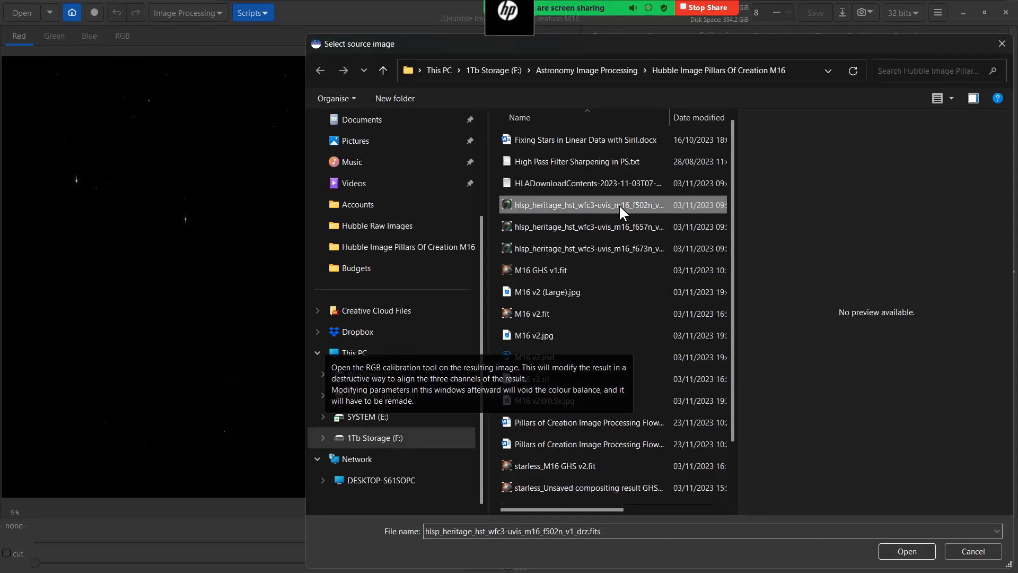
{"action": "left_click", "coordinate": [925, 552]}
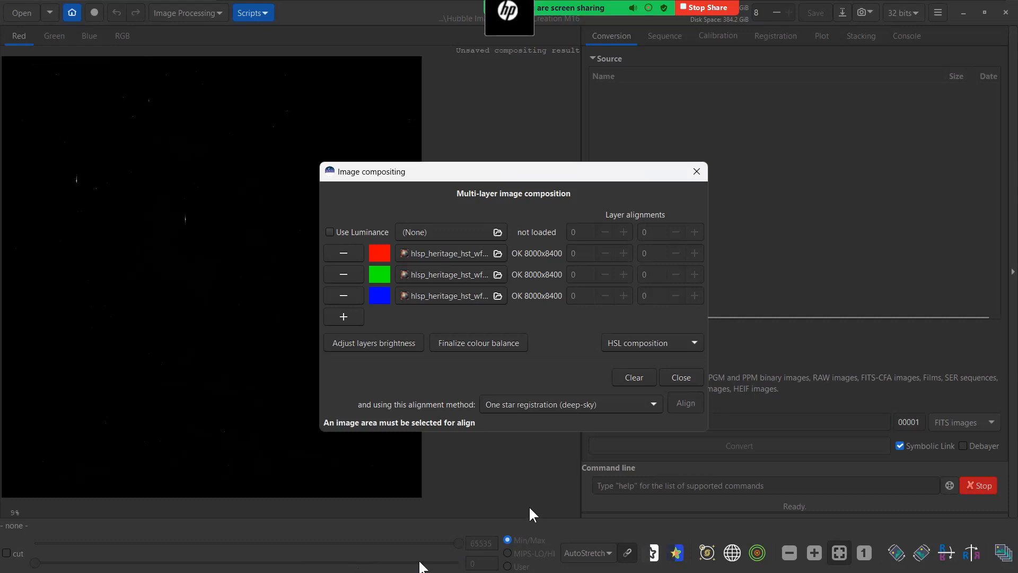
Switch to File Explorer and open the file properties of hlsp_heritage_hst_wfc3-uvis_m16_f502n_v1_drz.fits to examine its size
{"action": "key", "text": "super"}
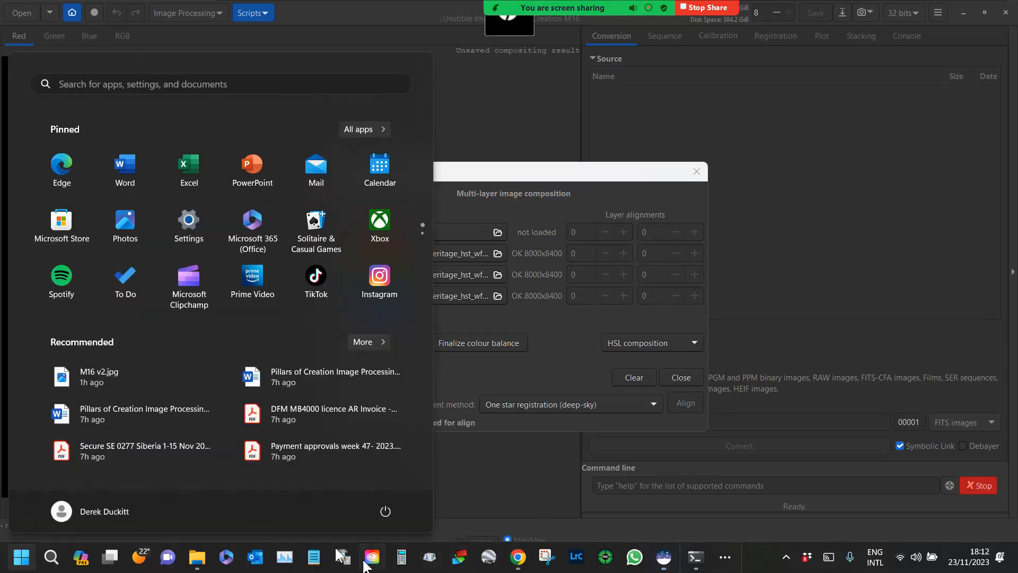
{"action": "left_click", "coordinate": [196, 557]}
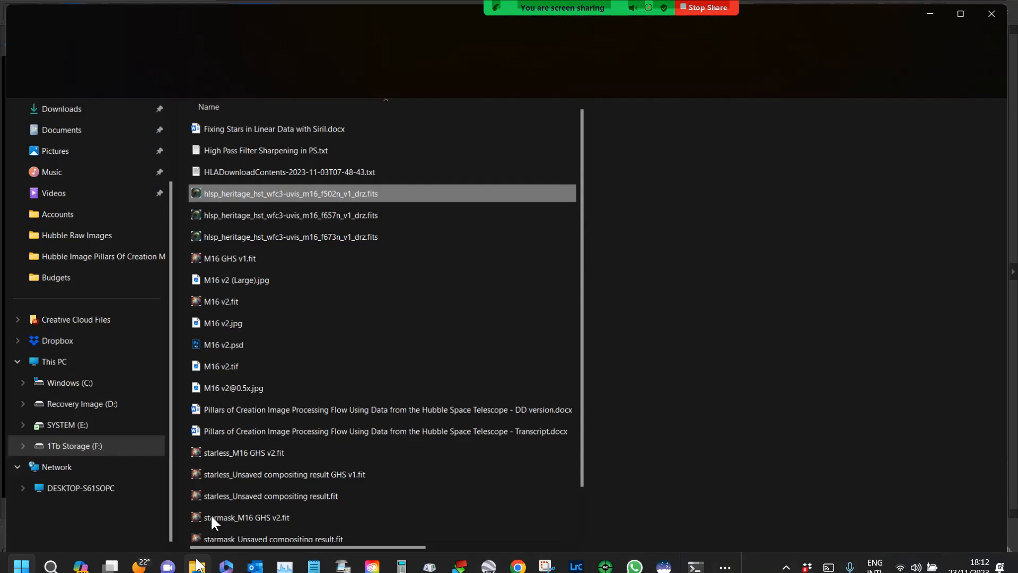
{"action": "right_click", "coordinate": [256, 189]}
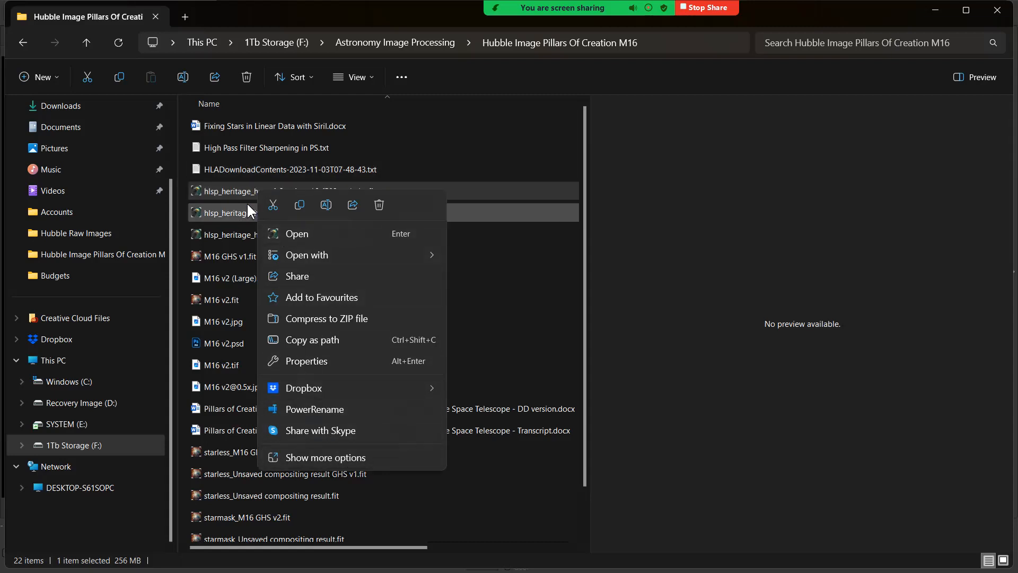
{"action": "left_click", "coordinate": [327, 460]}
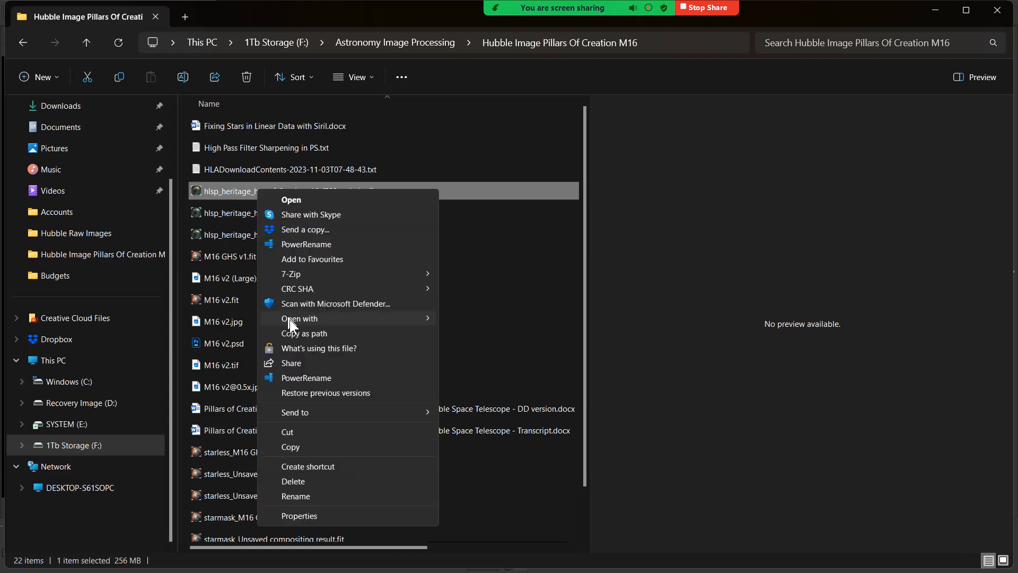
{"action": "left_click", "coordinate": [311, 512]}
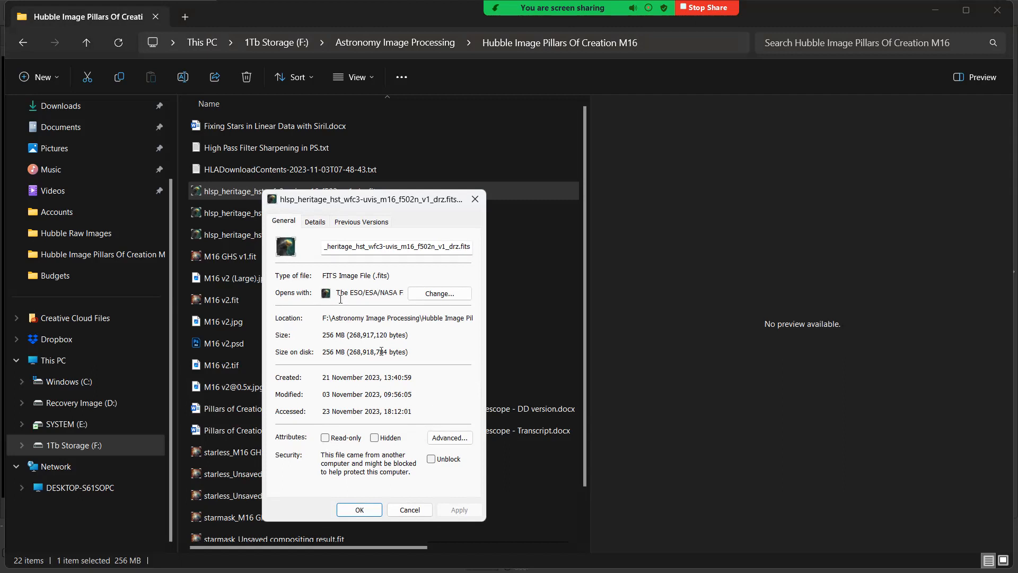
Examine the details and general properties of the f502n FITS file, dismiss them without changes, and return to Siril
{"action": "left_click", "coordinate": [315, 222]}
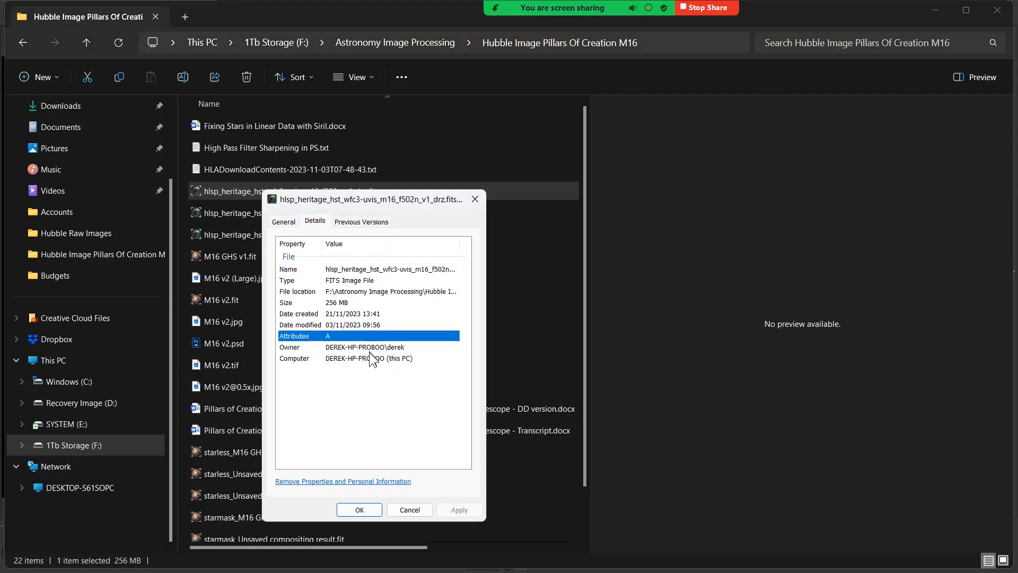
{"action": "left_click", "coordinate": [310, 223]}
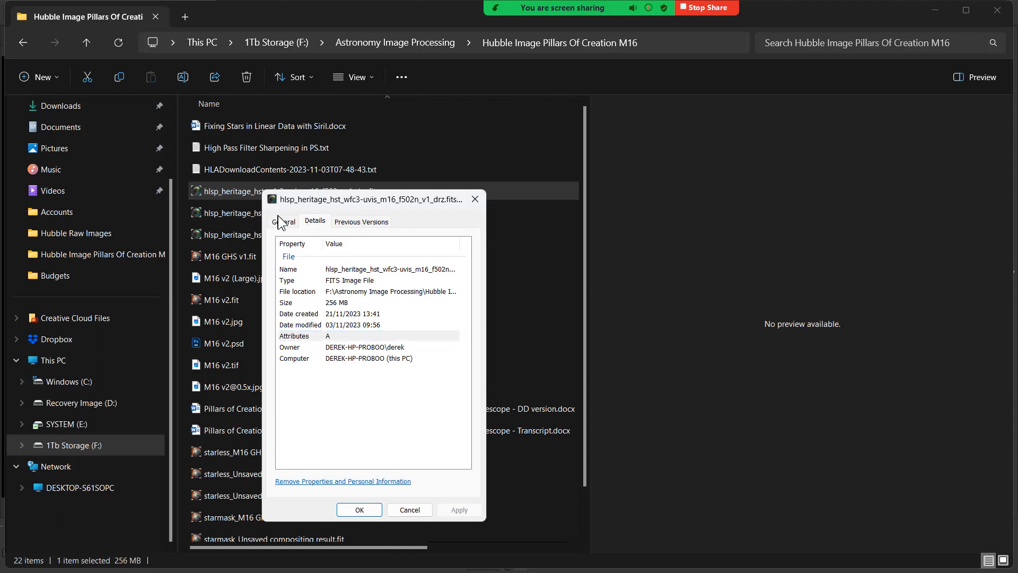
{"action": "left_click", "coordinate": [282, 221]}
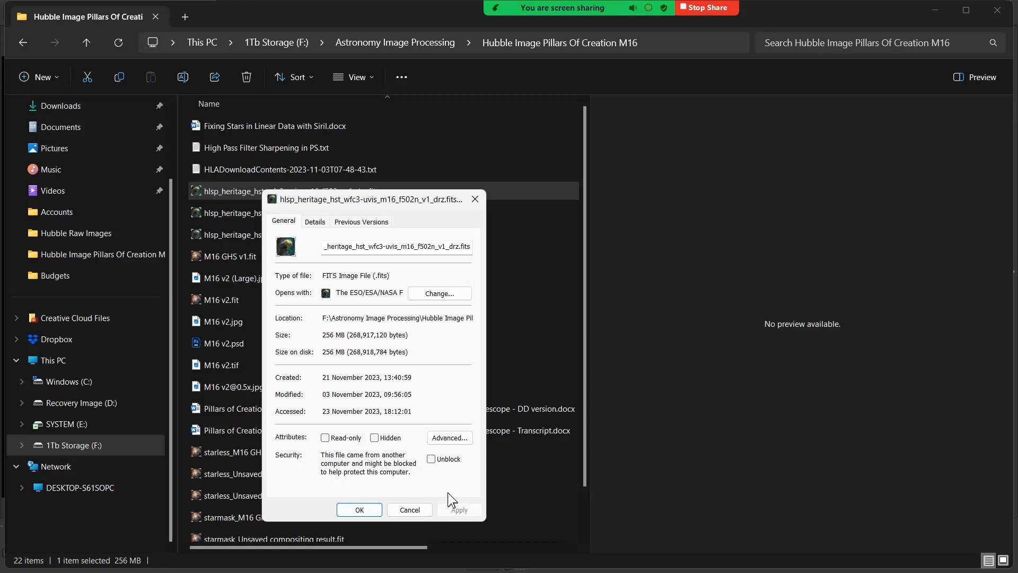
{"action": "left_click", "coordinate": [408, 510]}
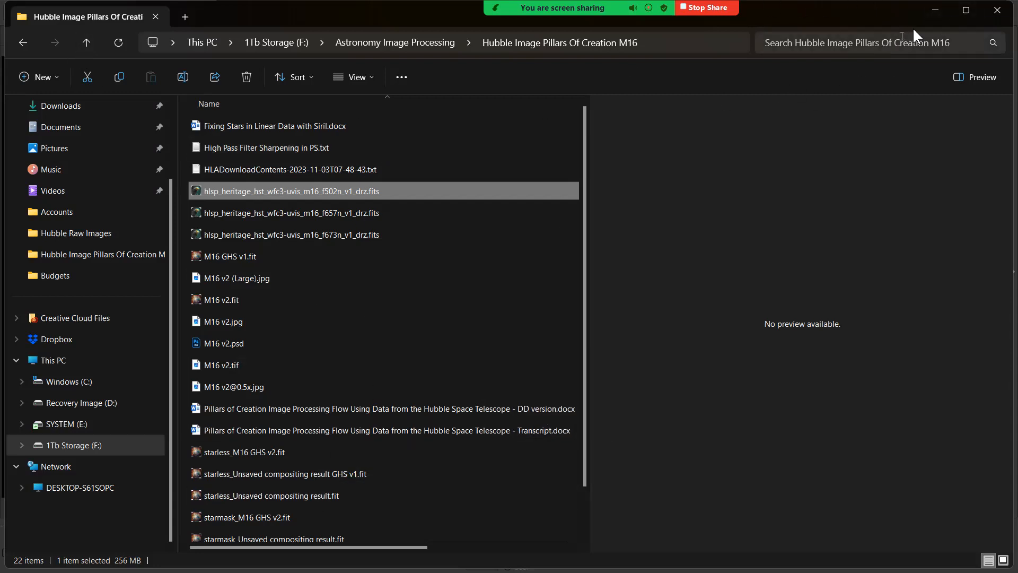
{"action": "left_click", "coordinate": [936, 11]}
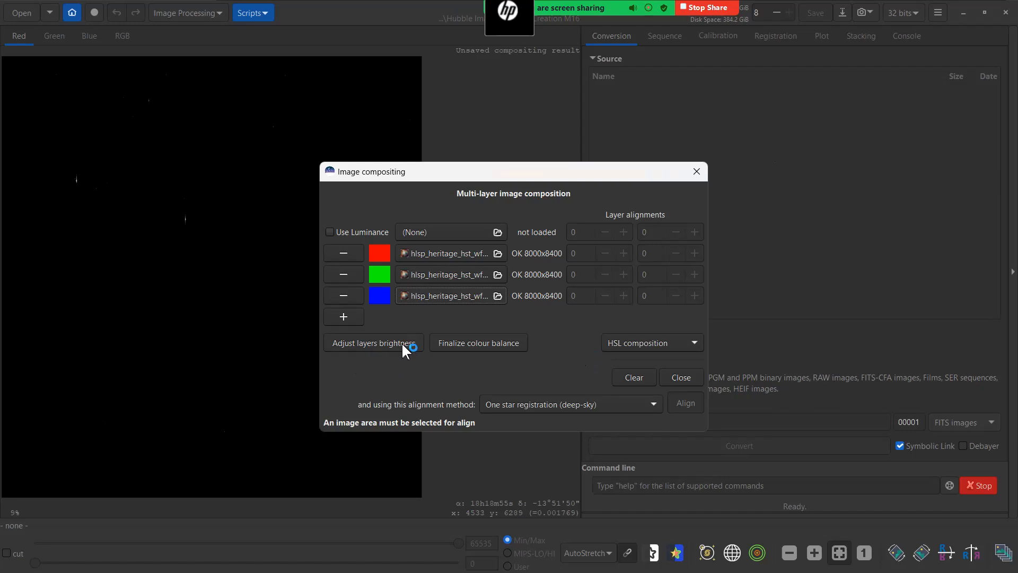
Enable the High definition option for the AutoStretch display mode, moving the Image compositing dialog clear of the image
{"action": "left_click_drag", "start_coordinate": [447, 172], "coordinate": [613, 128]}
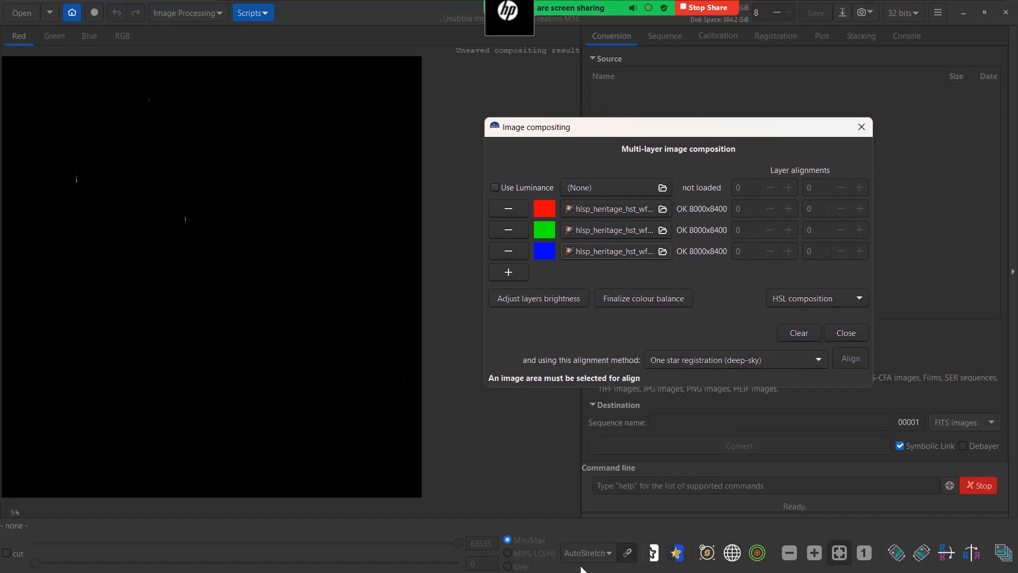
{"action": "left_click", "coordinate": [609, 553]}
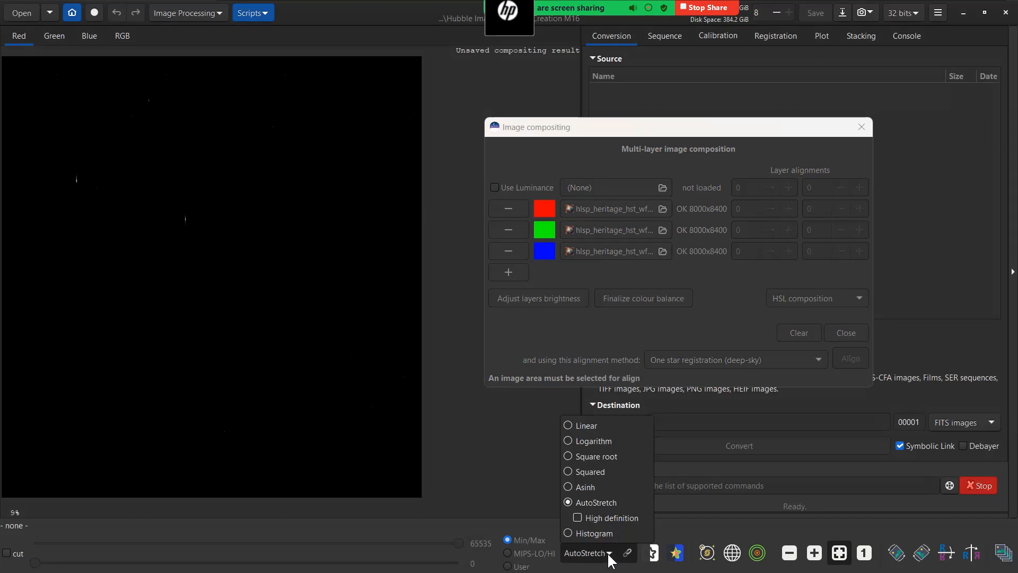
{"action": "left_click", "coordinate": [587, 518]}
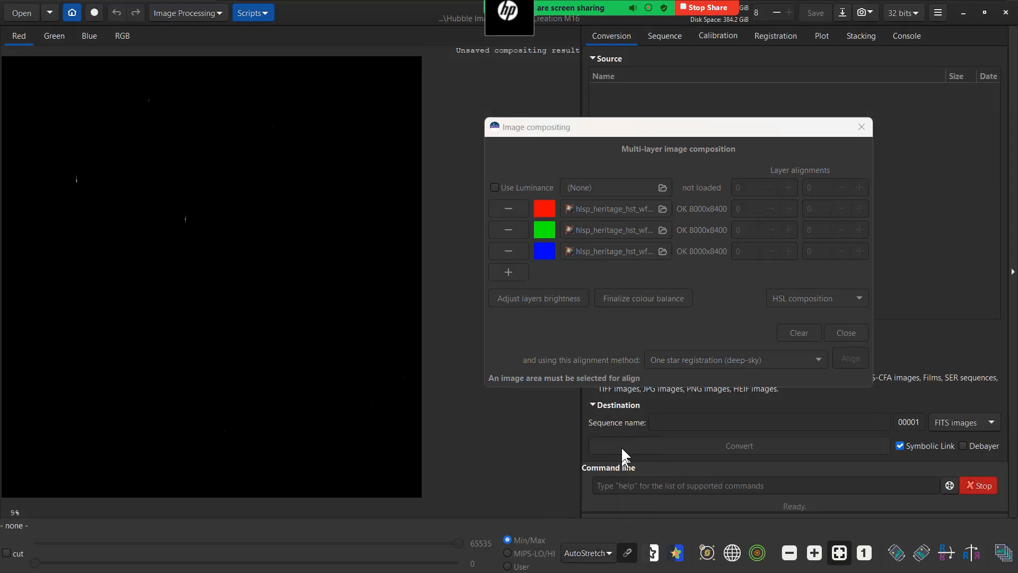
{"action": "left_click_drag", "start_coordinate": [701, 130], "coordinate": [747, 91]}
{"action": "left_click", "coordinate": [610, 550]}
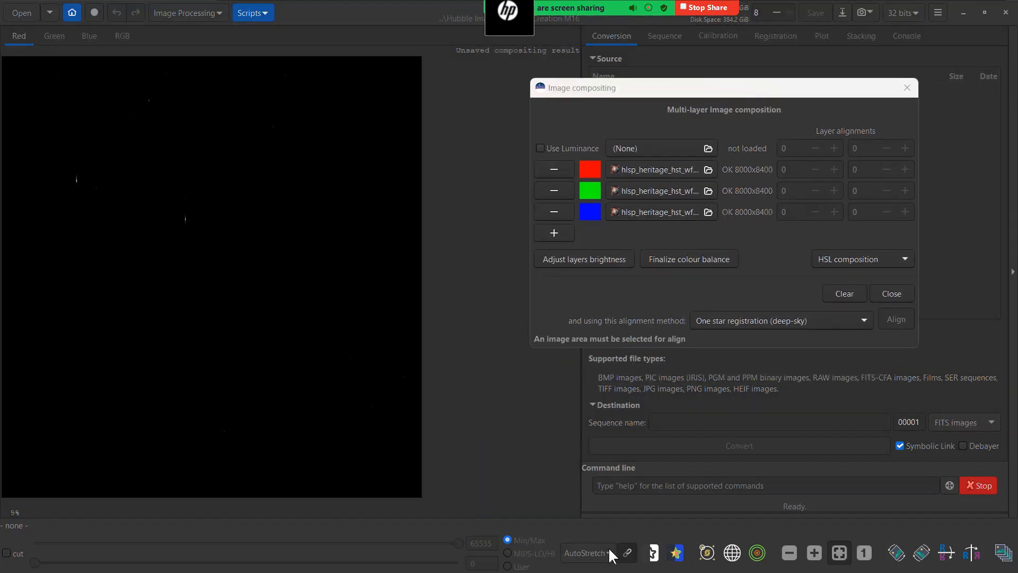
{"action": "left_click", "coordinate": [610, 552]}
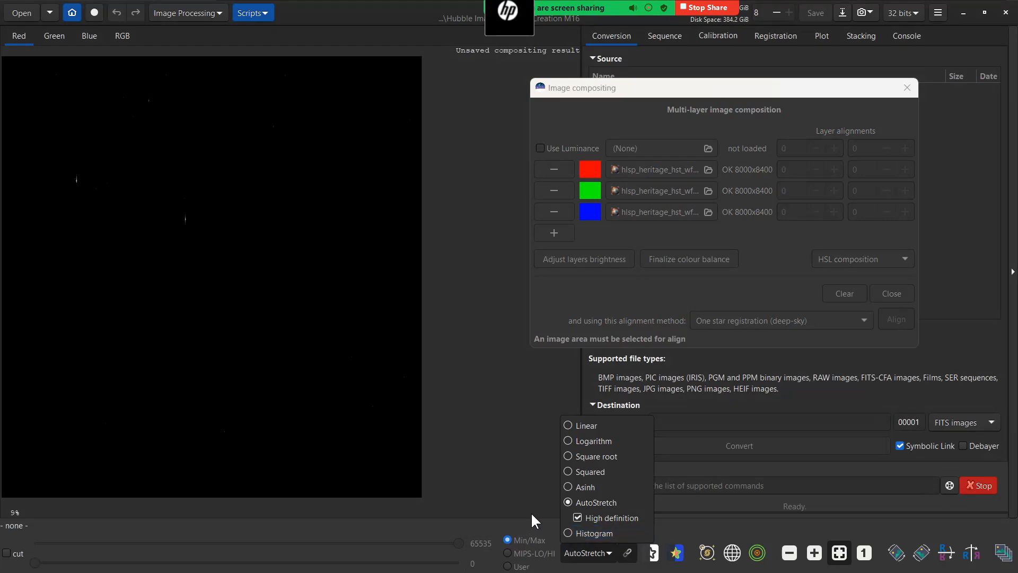
{"action": "left_click", "coordinate": [529, 544]}
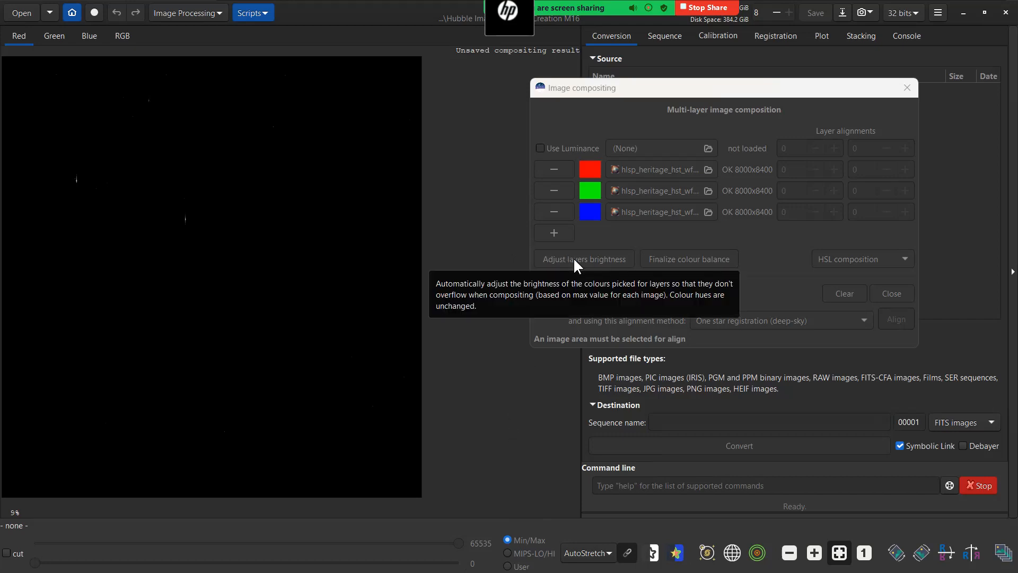
Adjust the layers' brightness and set the alignment method to Image pattern alignment (planetary/deep-sky)
{"action": "left_click", "coordinate": [587, 256]}
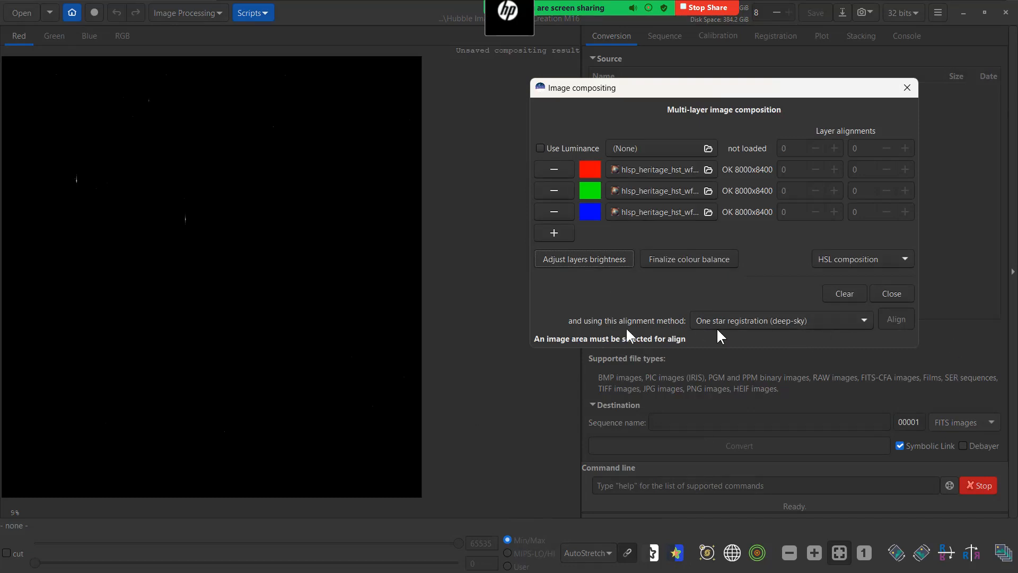
{"action": "left_click", "coordinate": [862, 320]}
{"action": "left_click", "coordinate": [768, 340]}
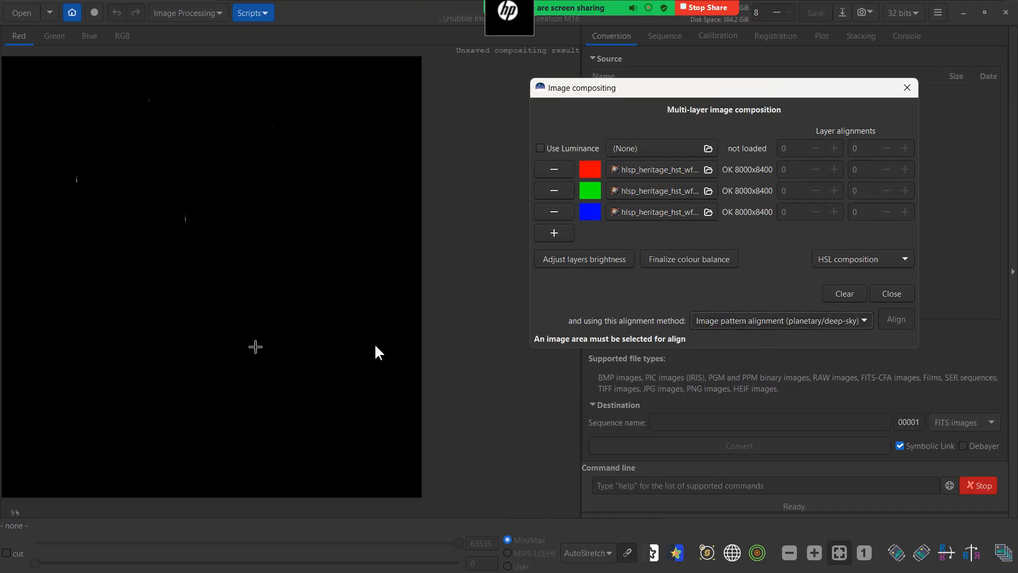
Align the layers using a selection of about 1222 × 1343 px around the upper-left bright star, and close the compositing dialog
{"action": "left_click_drag", "start_coordinate": [53, 166], "coordinate": [117, 236]}
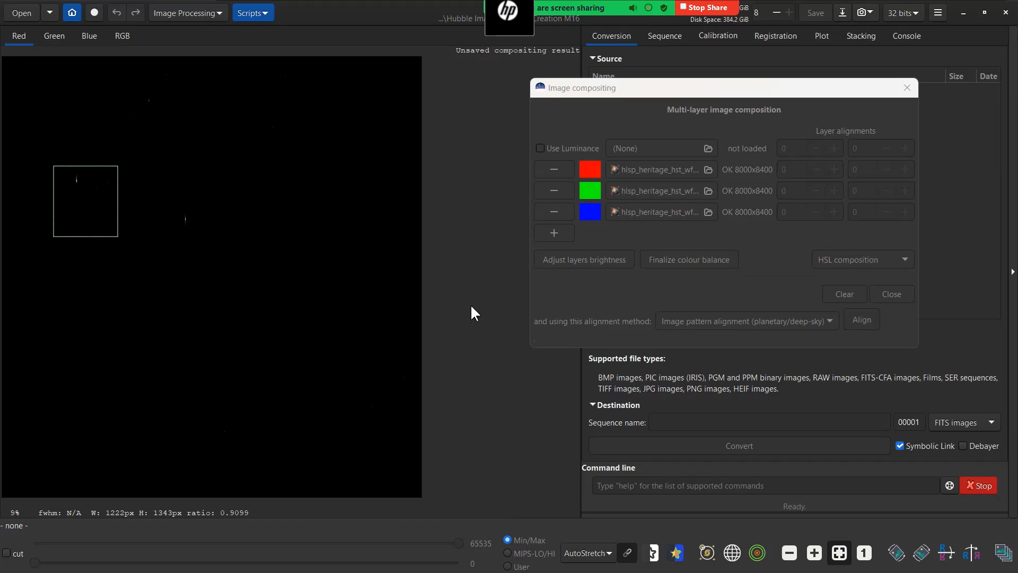
{"action": "left_click", "coordinate": [861, 317]}
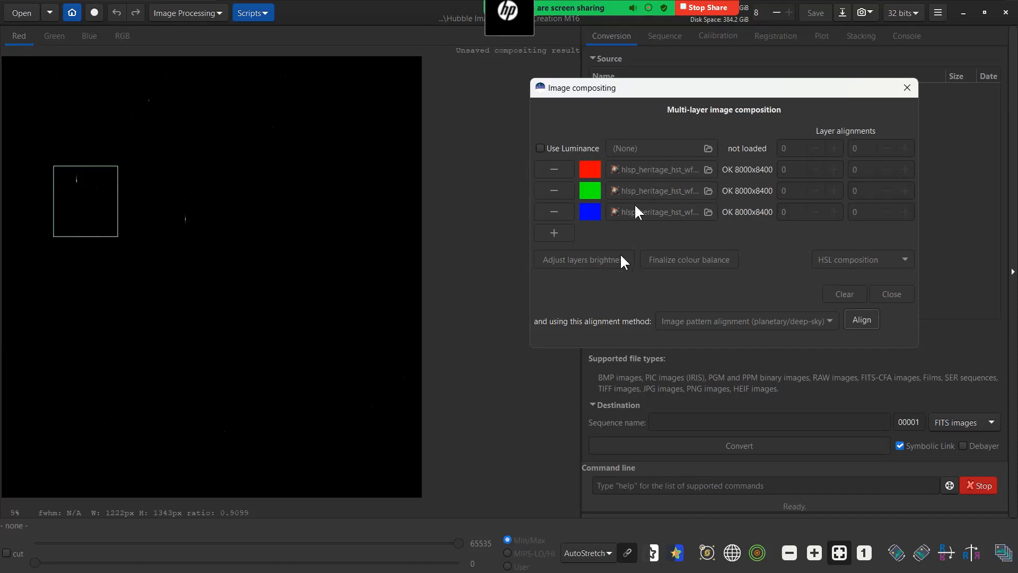
{"action": "left_click", "coordinate": [854, 319]}
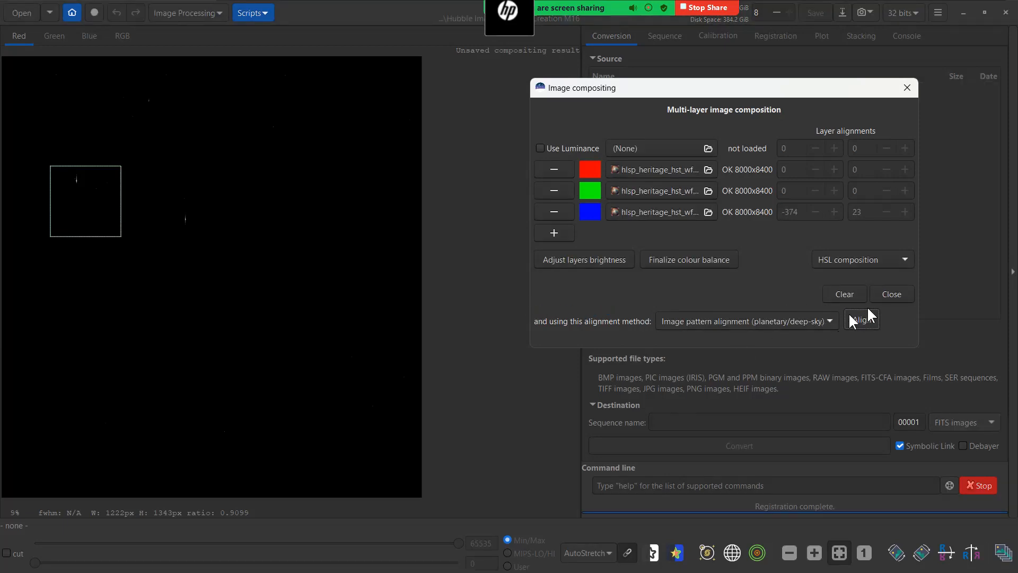
{"action": "left_click", "coordinate": [894, 294]}
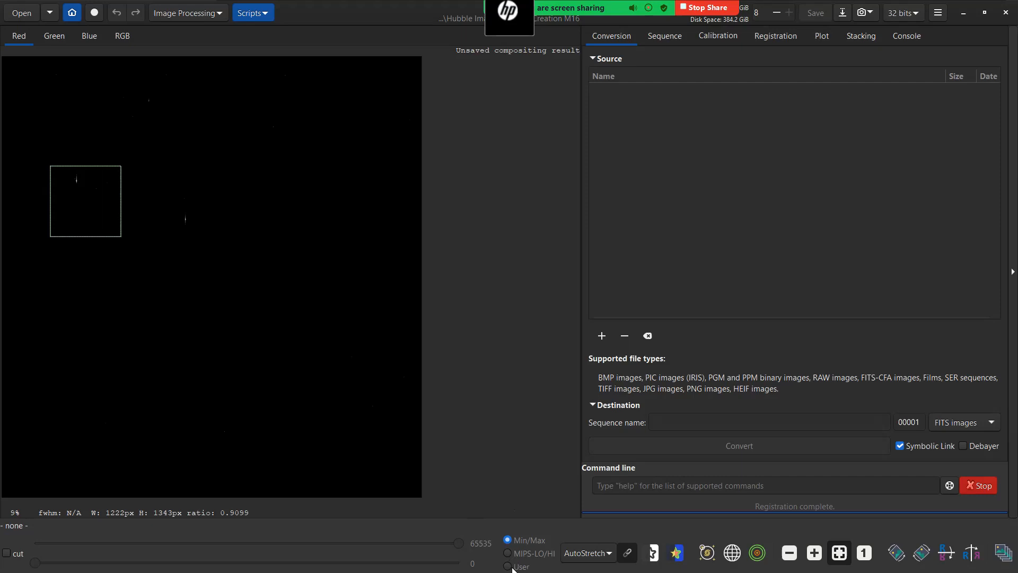
View the RGB composite in Linear display mode and with AutoStretch
{"action": "left_click", "coordinate": [609, 553]}
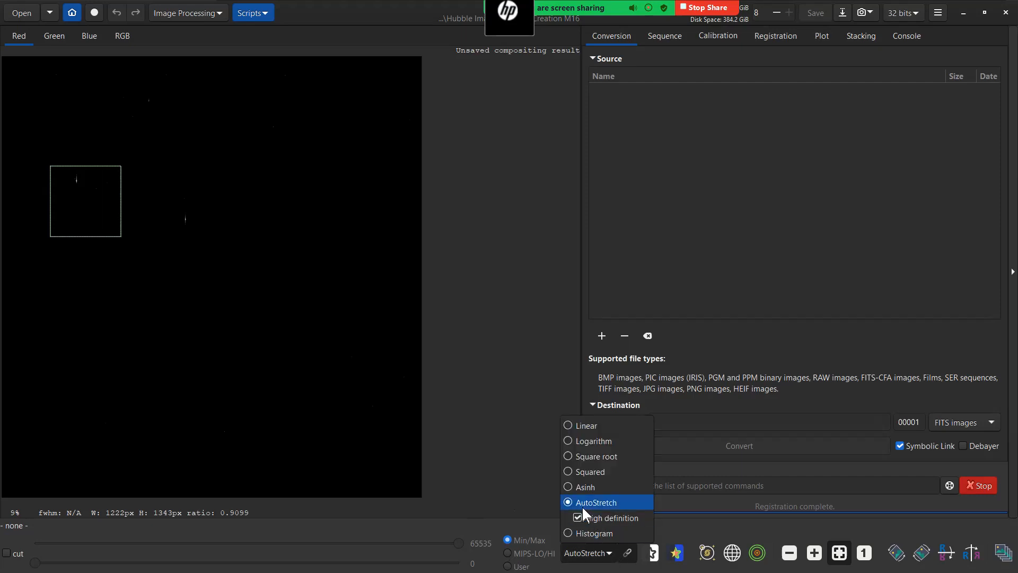
{"action": "left_click", "coordinate": [585, 425]}
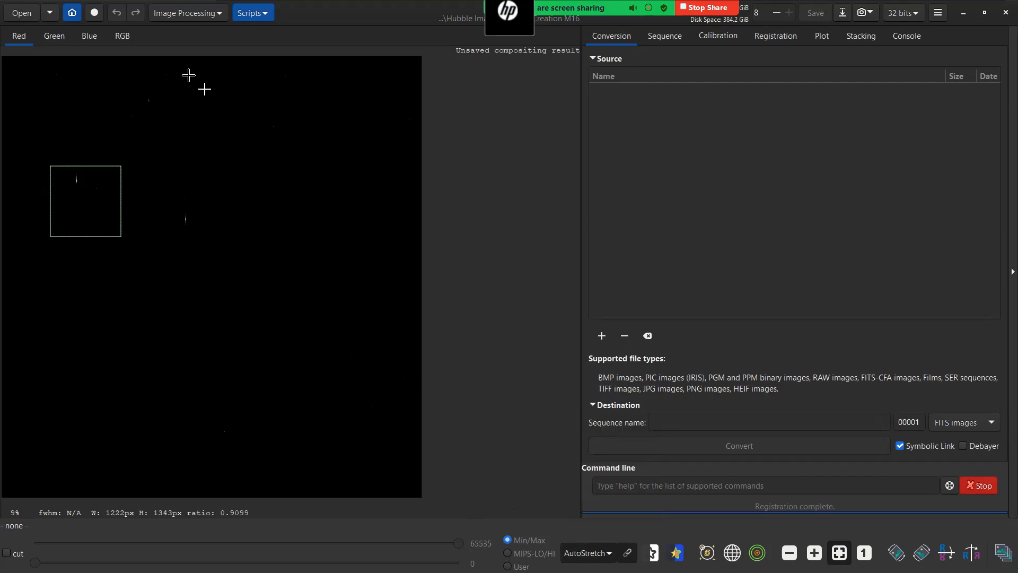
{"action": "left_click", "coordinate": [121, 35]}
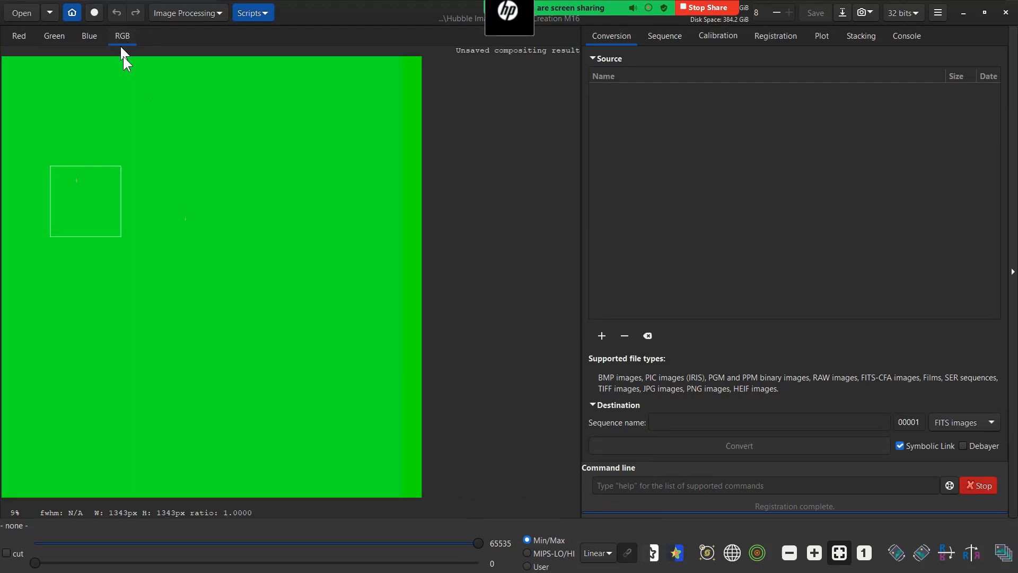
{"action": "left_click", "coordinate": [608, 553]}
{"action": "left_click", "coordinate": [612, 504]}
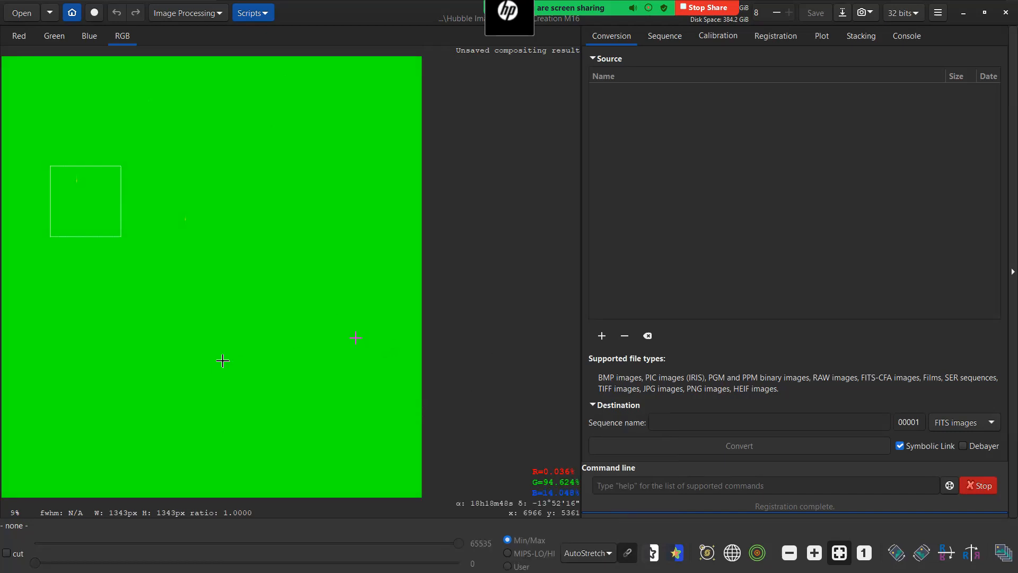
Set the composite's display to Linear with MIPS-LO/HI and inspect the Blue, Green and Red channels individually
{"action": "left_click", "coordinate": [608, 552]}
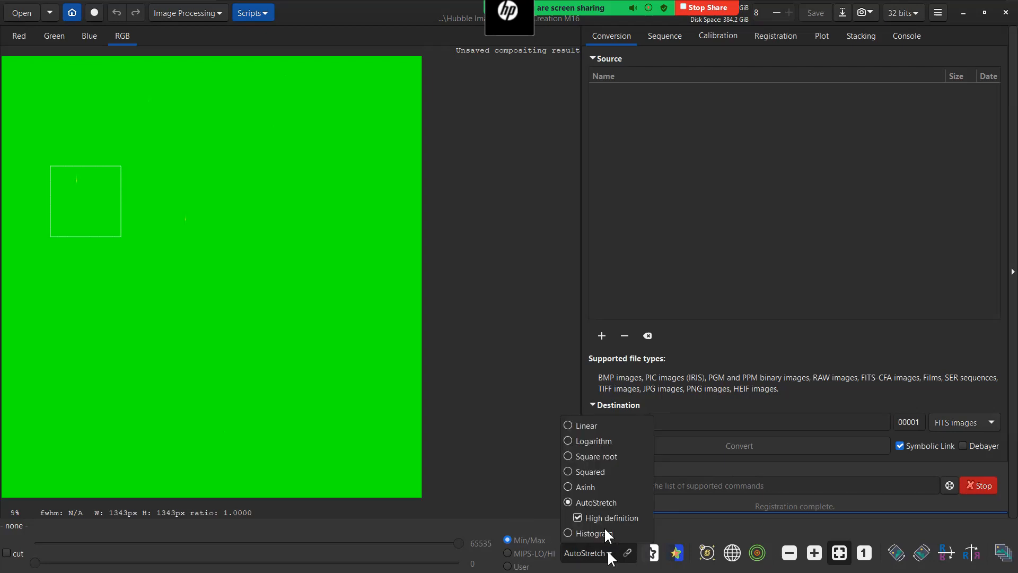
{"action": "left_click", "coordinate": [568, 424]}
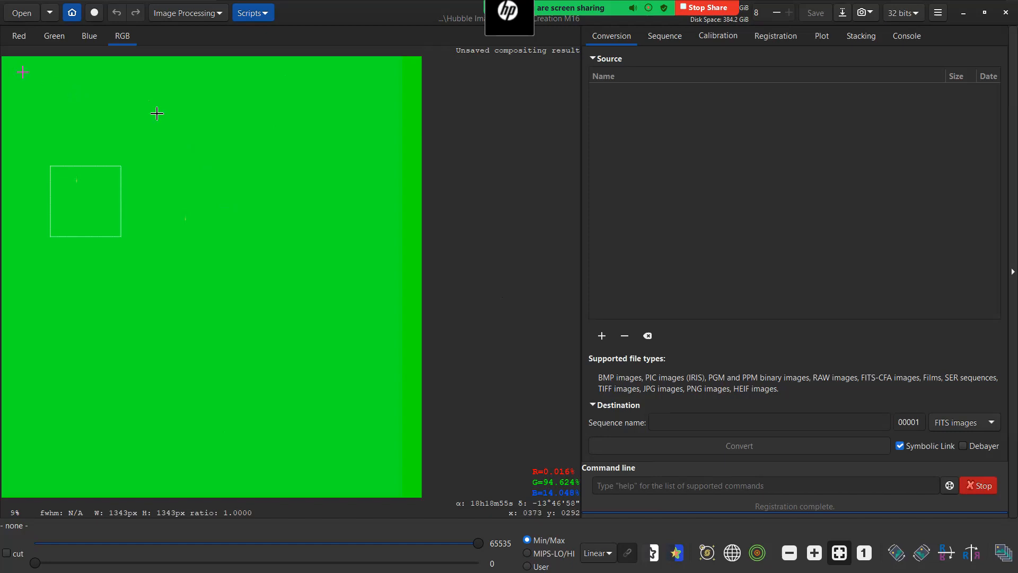
{"action": "left_click", "coordinate": [527, 553]}
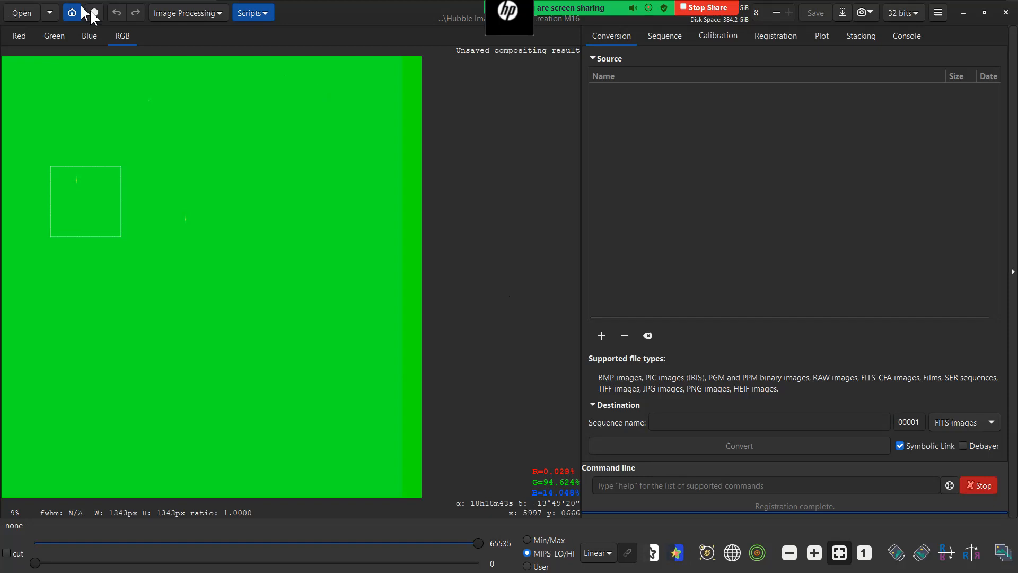
{"action": "left_click", "coordinate": [89, 36]}
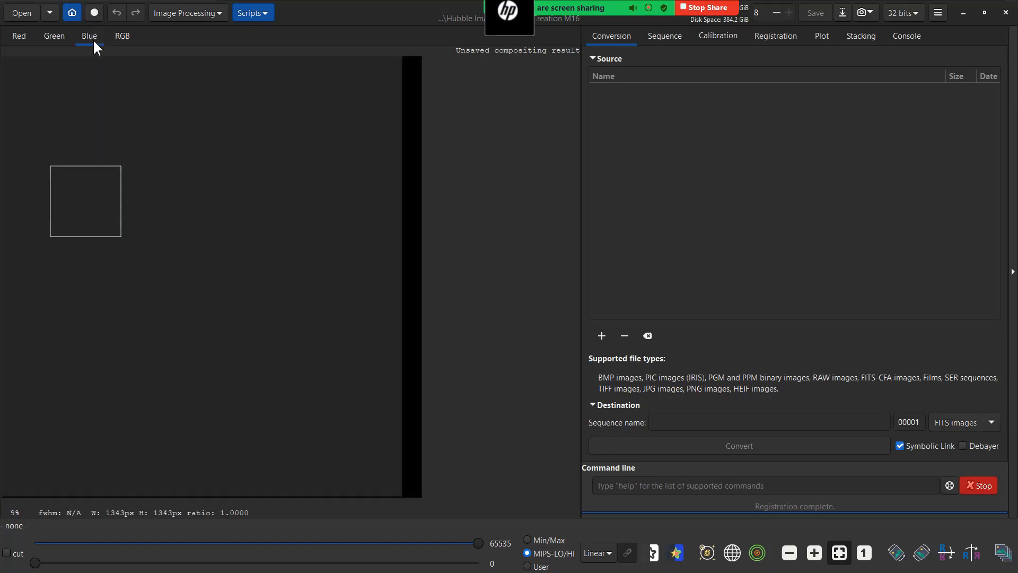
{"action": "left_click", "coordinate": [54, 38]}
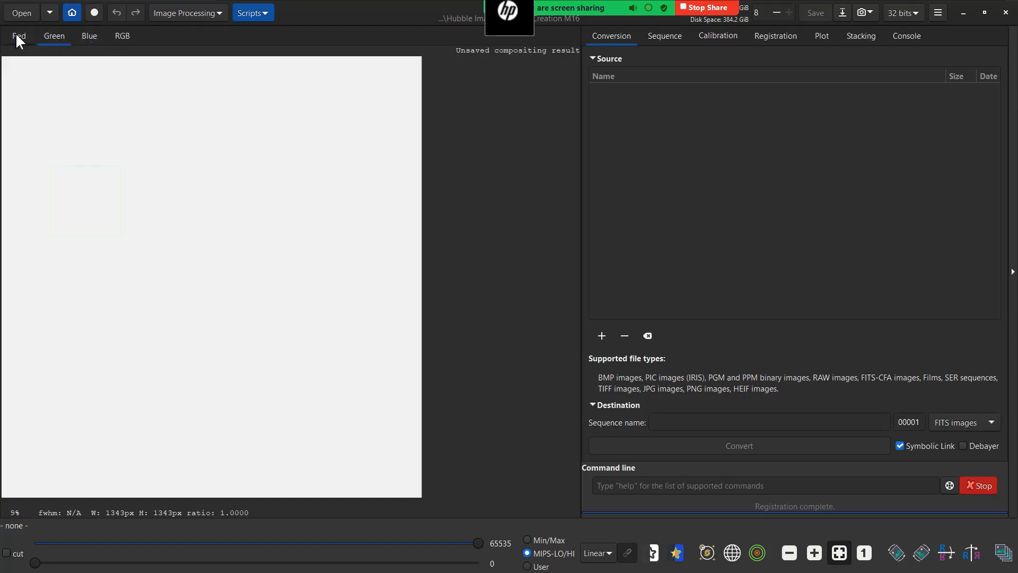
{"action": "left_click", "coordinate": [19, 38]}
{"action": "left_click", "coordinate": [52, 37]}
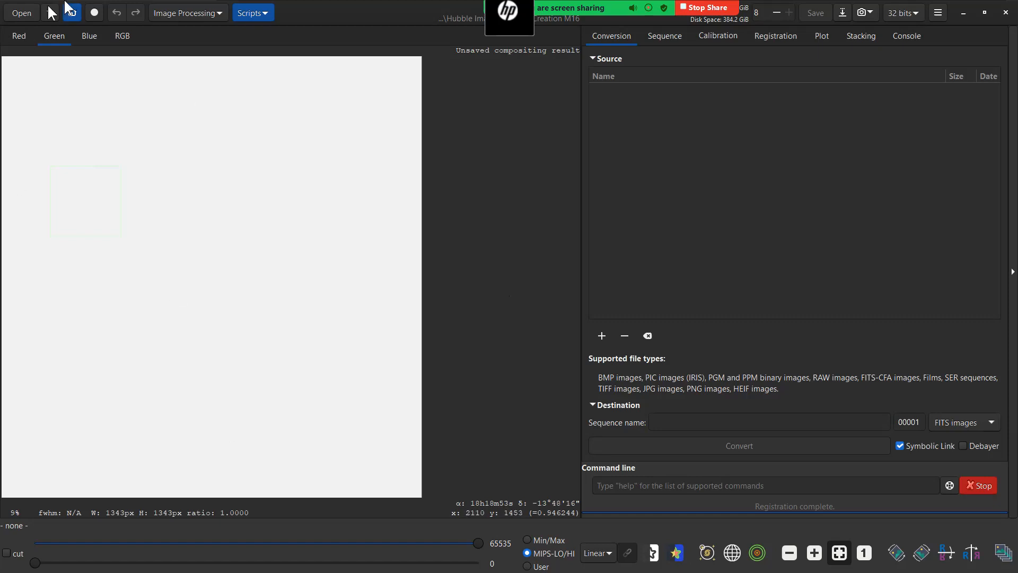
Open the file starless_Unsaved compositing result.fit from the Hubble Image Pillars Of Creation M16 folder
{"action": "left_click", "coordinate": [23, 12]}
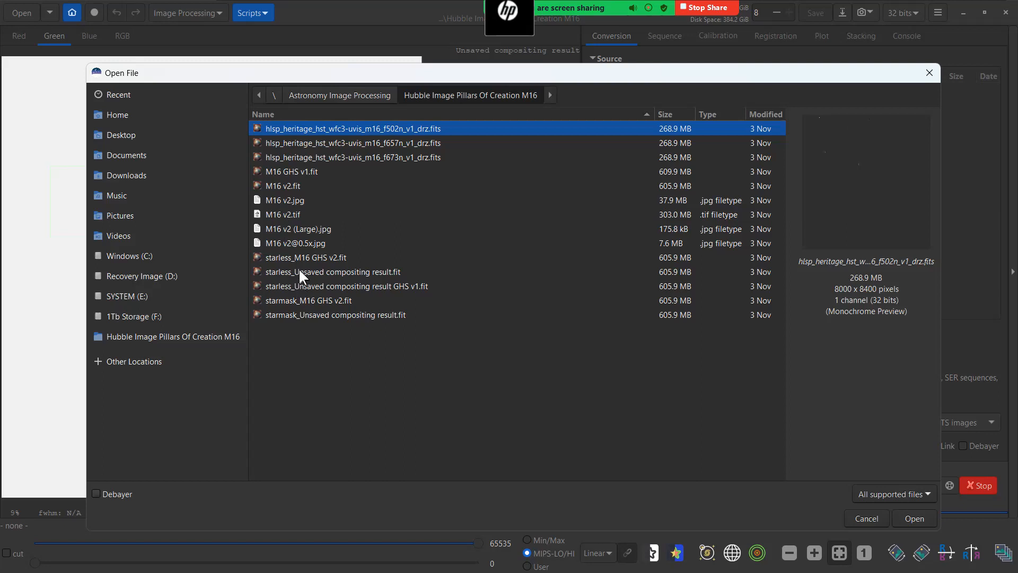
{"action": "left_click", "coordinate": [331, 273]}
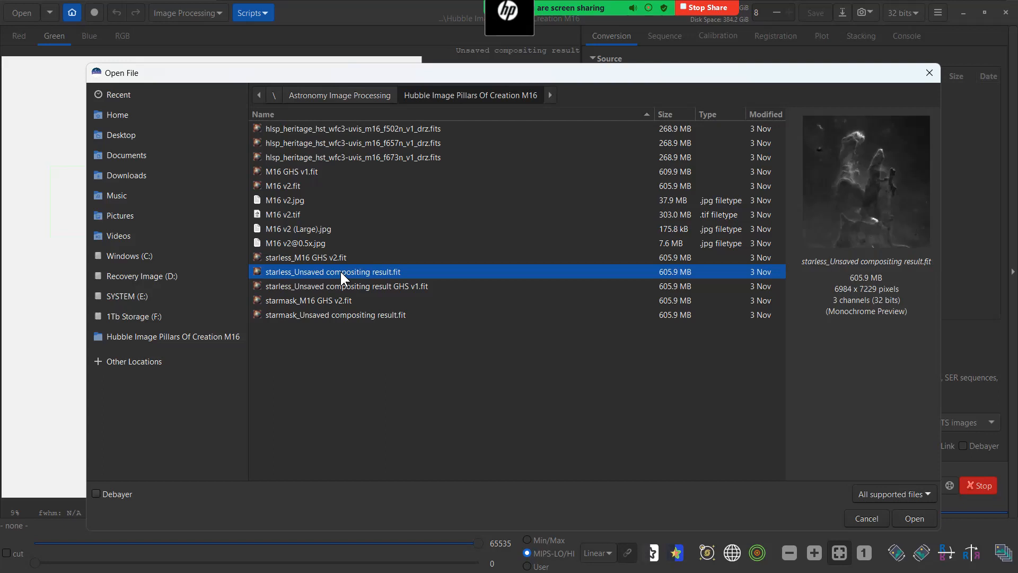
{"action": "double_click", "coordinate": [340, 269]}
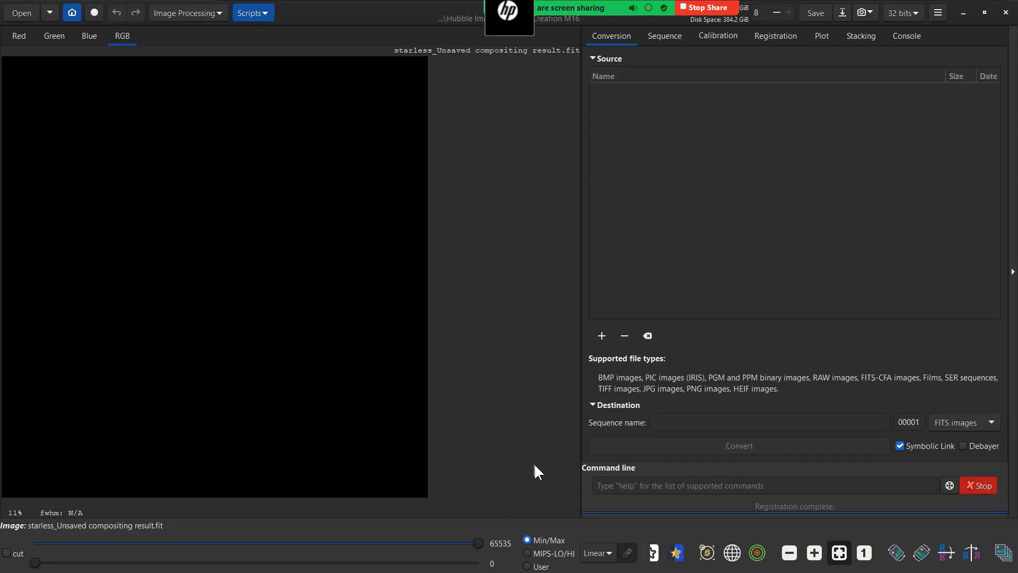
Set the starless image's display mode to AutoStretch with High definition kept on
{"action": "left_click", "coordinate": [609, 554]}
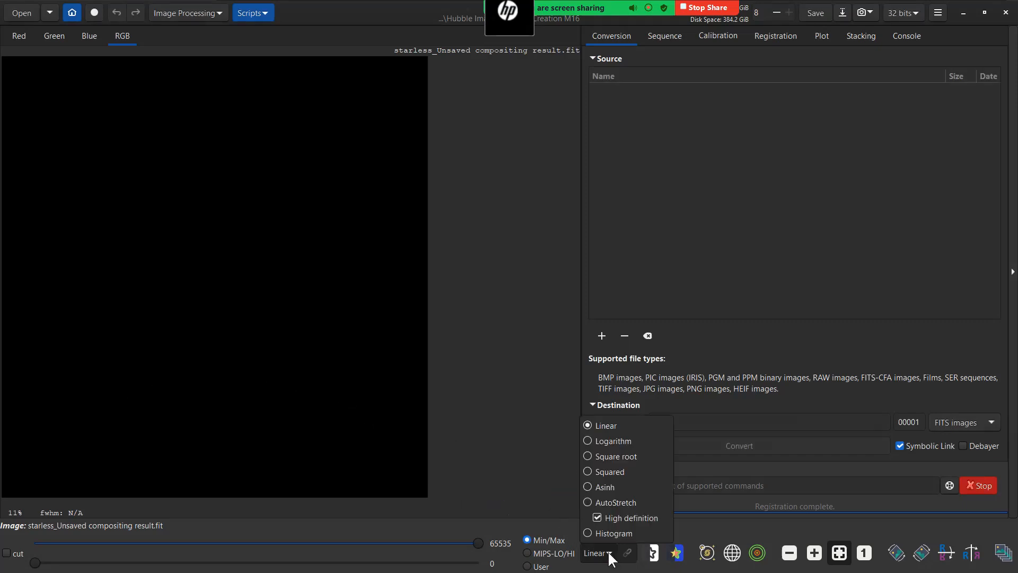
{"action": "left_click", "coordinate": [587, 501]}
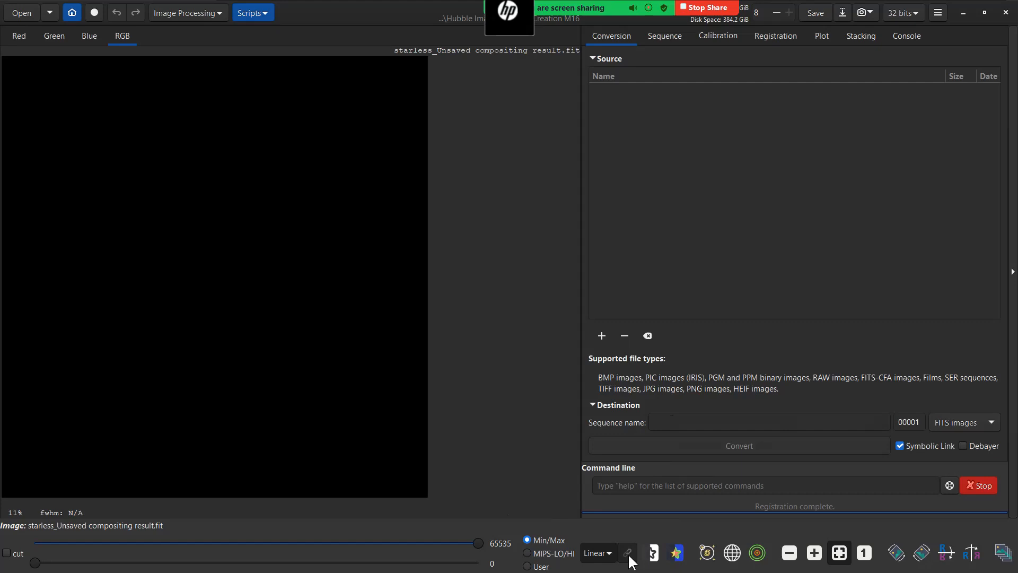
{"action": "left_click", "coordinate": [607, 547]}
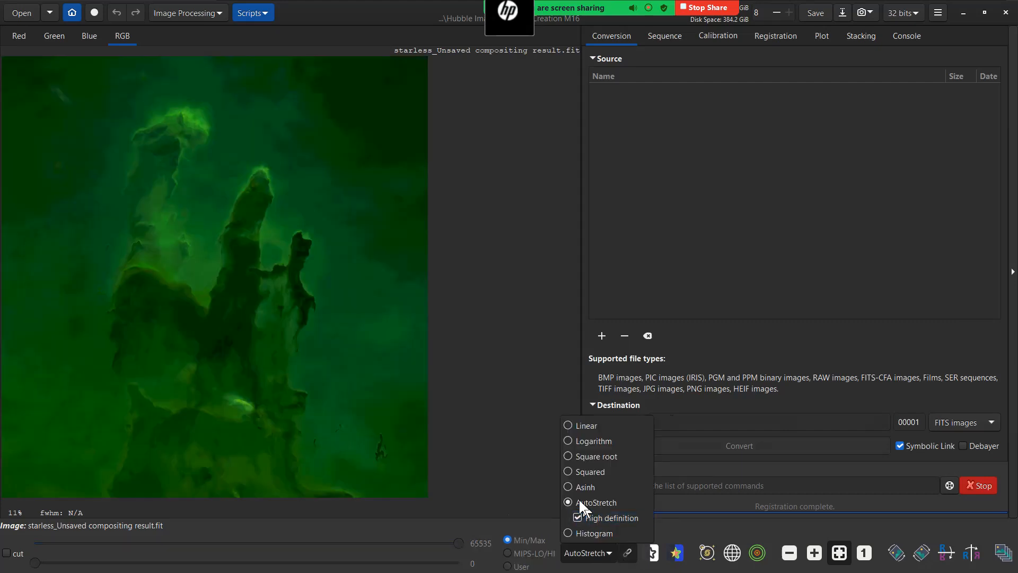
{"action": "left_click", "coordinate": [503, 447]}
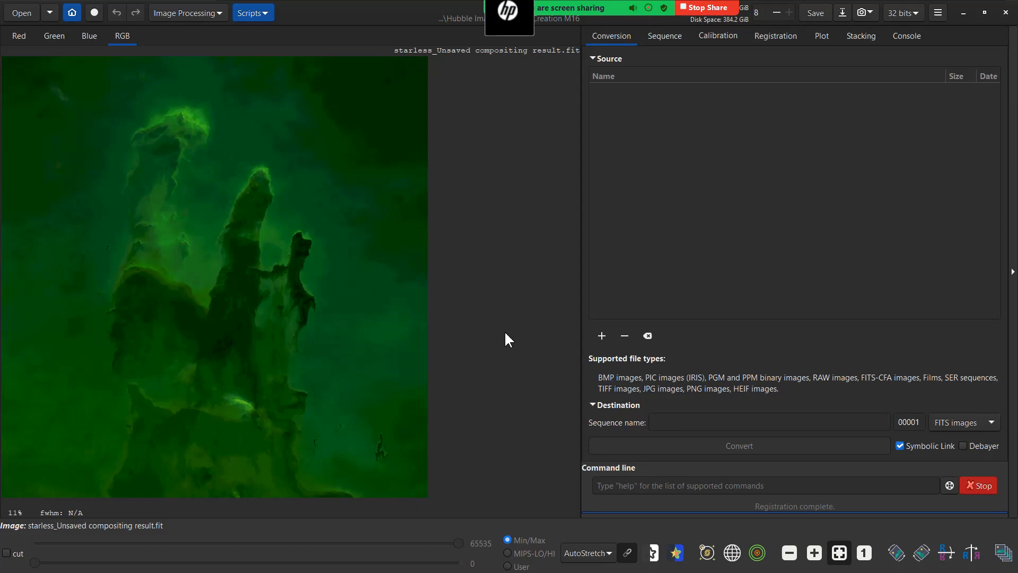
{"action": "left_click", "coordinate": [220, 10]}
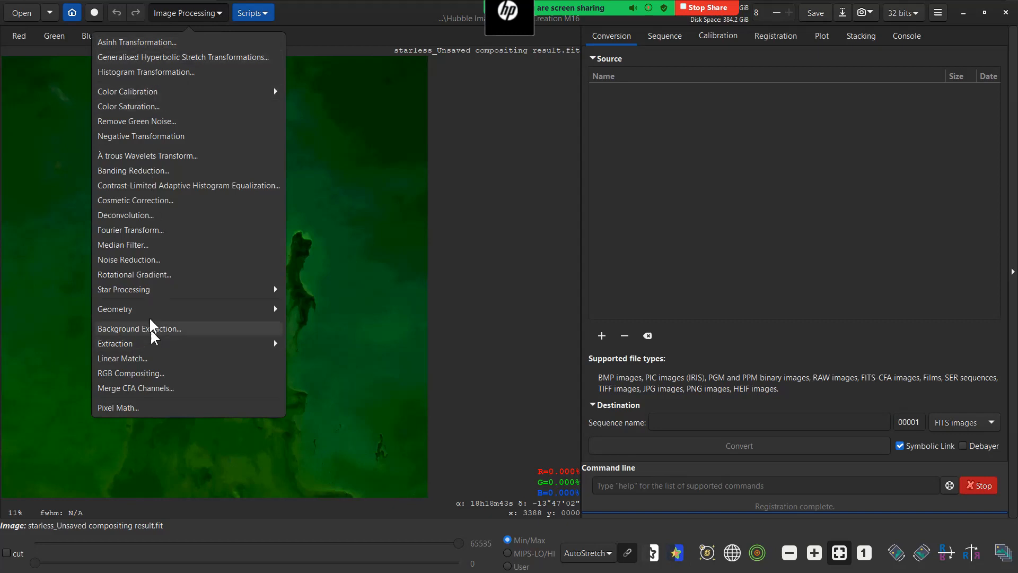
{"action": "left_click", "coordinate": [157, 292]}
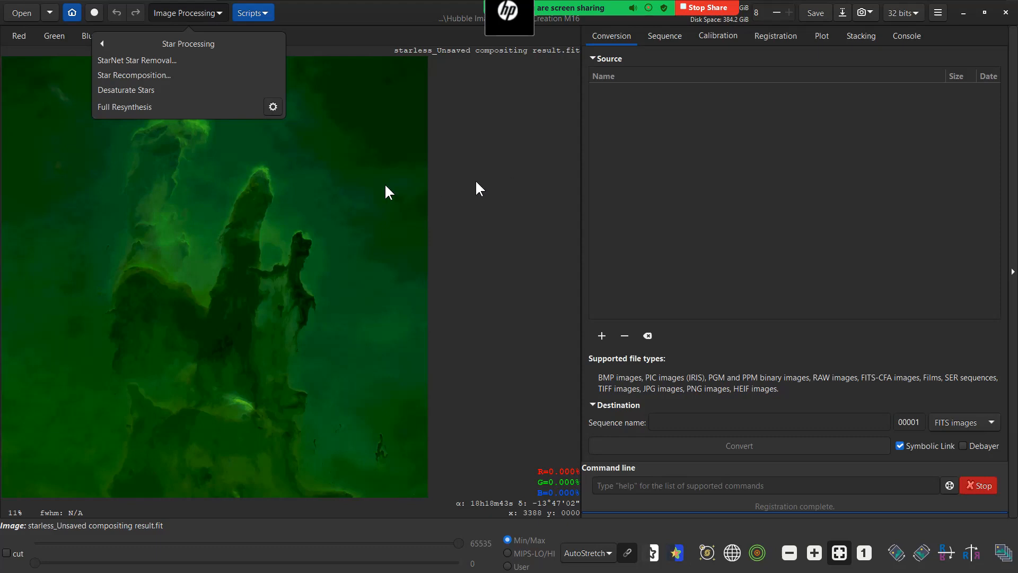
{"action": "left_click", "coordinate": [135, 58]}
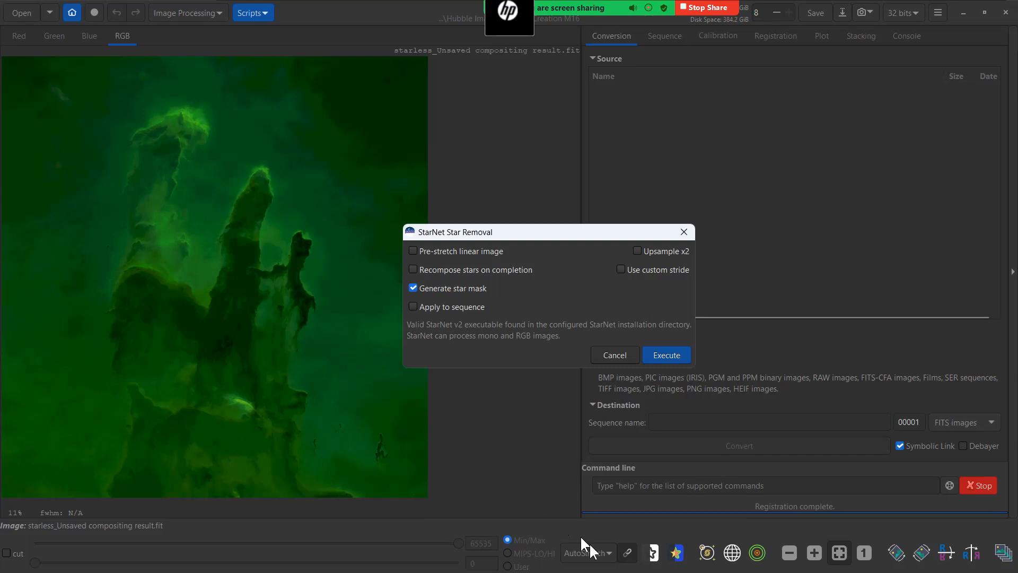
{"action": "left_click", "coordinate": [413, 251]}
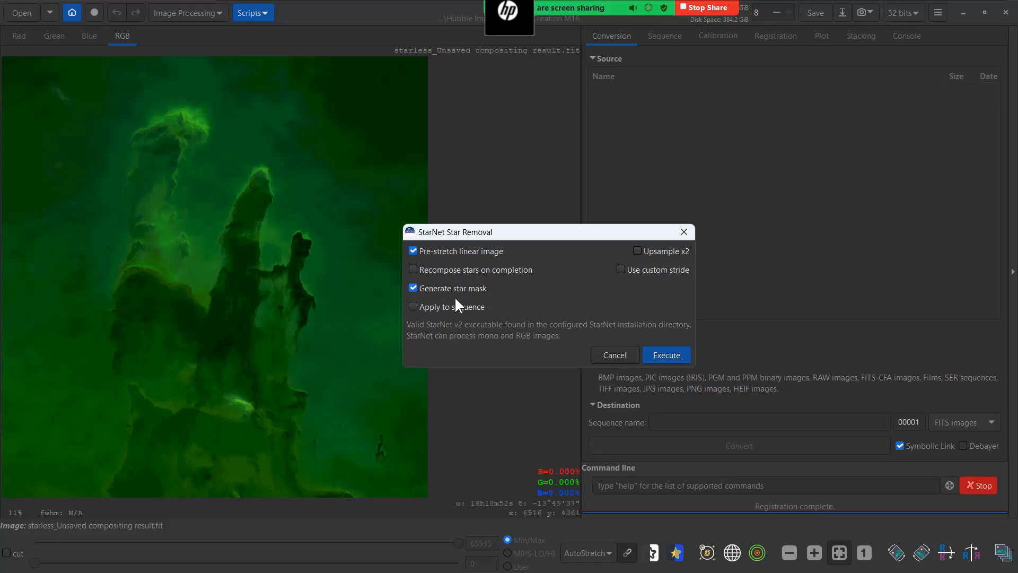
{"action": "left_click", "coordinate": [610, 355]}
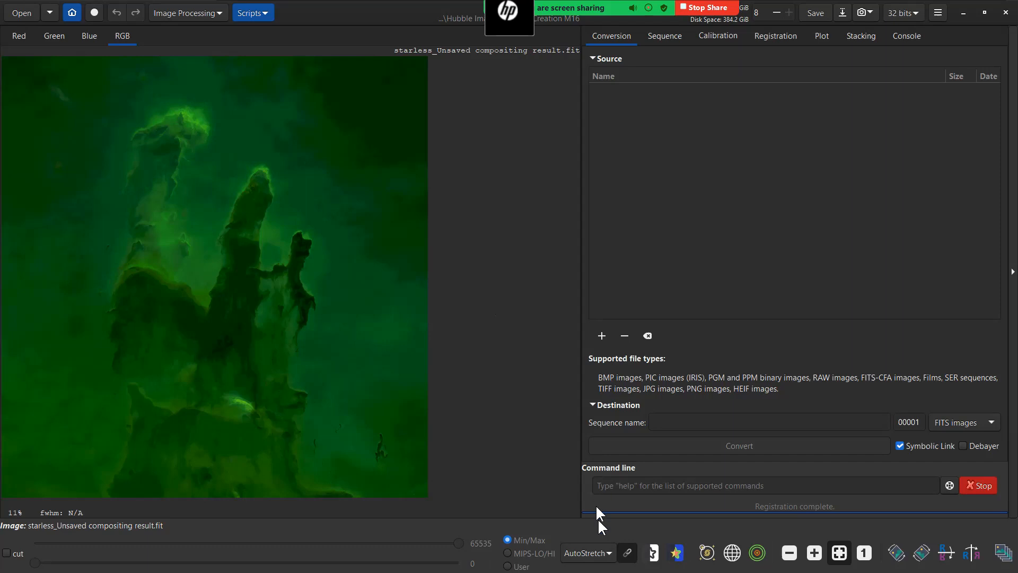
Set the starless image's display to Linear and open Generalised Hyperbolic Stretch Transformations with its histogram zoomed to 100
{"action": "left_click", "coordinate": [609, 550]}
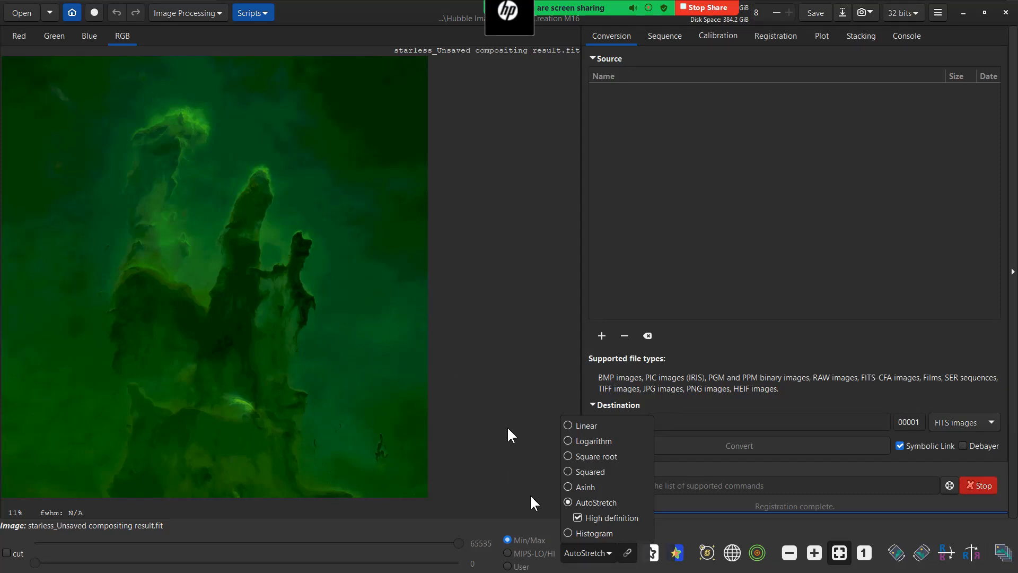
{"action": "left_click", "coordinate": [578, 426]}
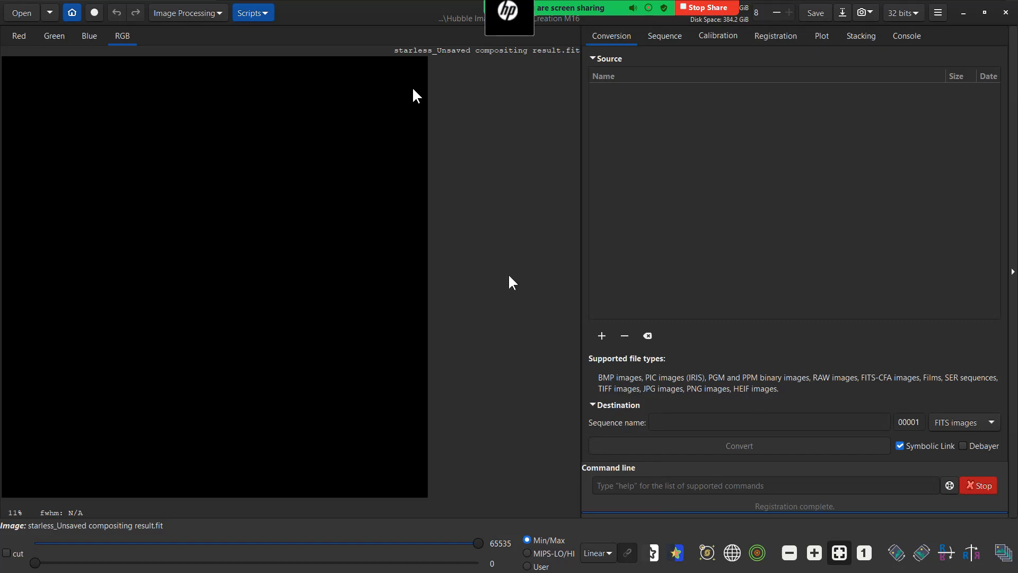
{"action": "left_click", "coordinate": [217, 16]}
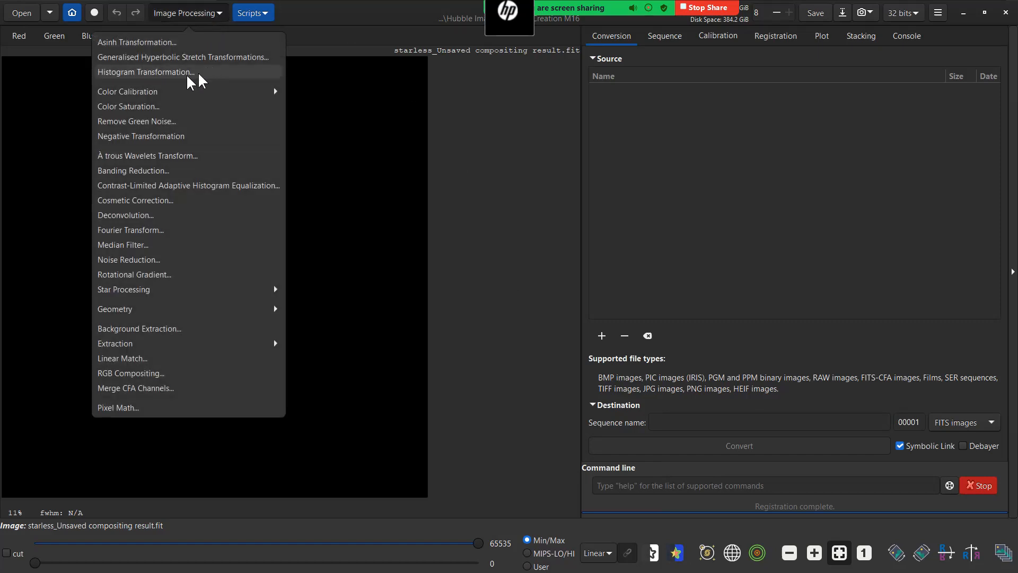
{"action": "left_click", "coordinate": [142, 57]}
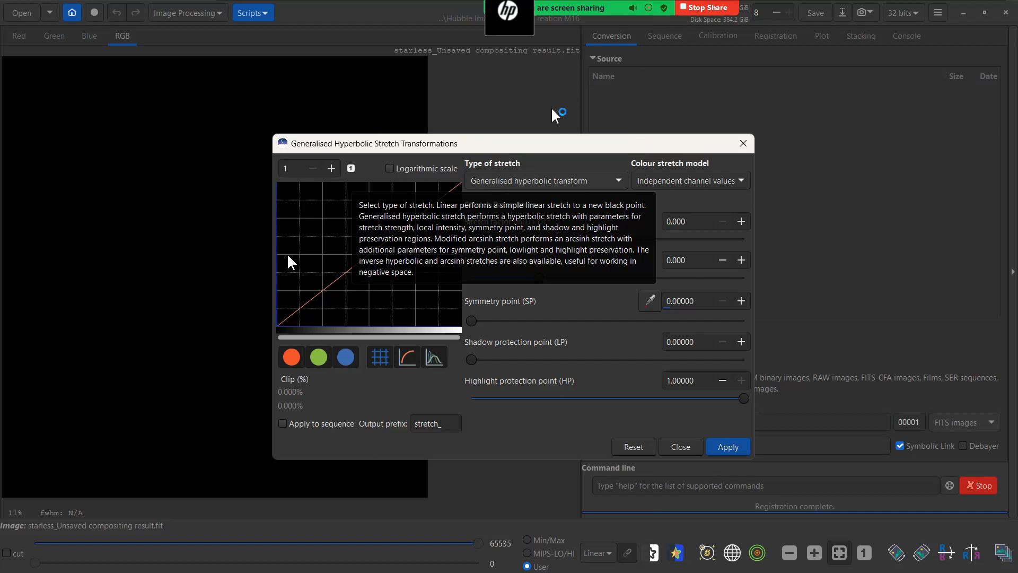
{"action": "left_click", "coordinate": [299, 169]}
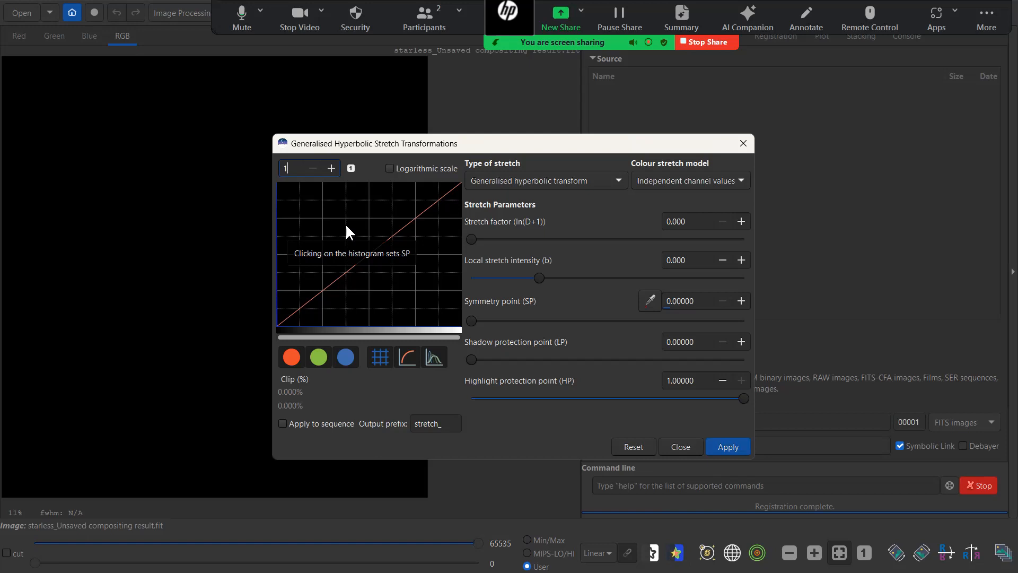
{"action": "type", "text": "00"}
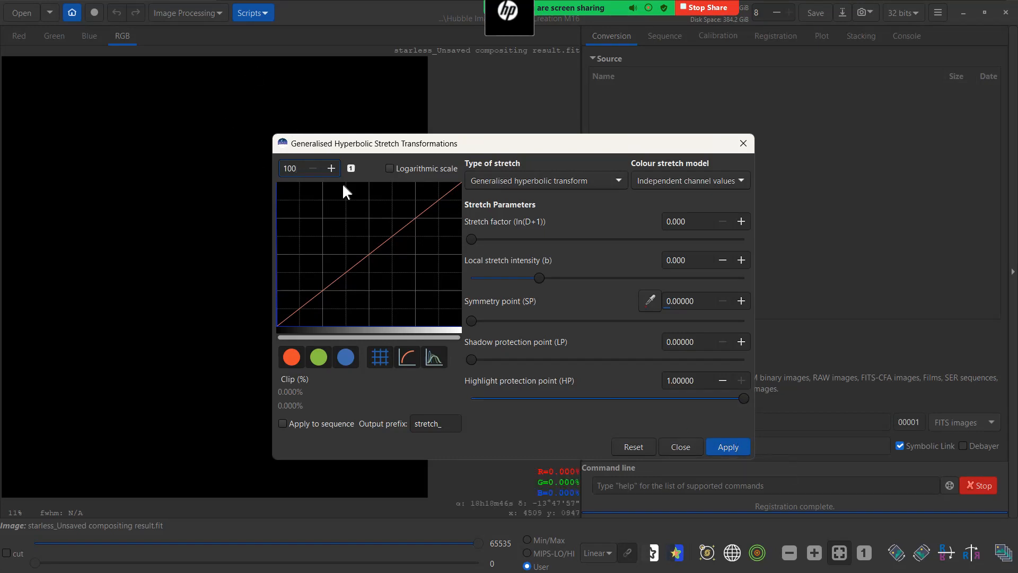
{"action": "key", "text": "Return"}
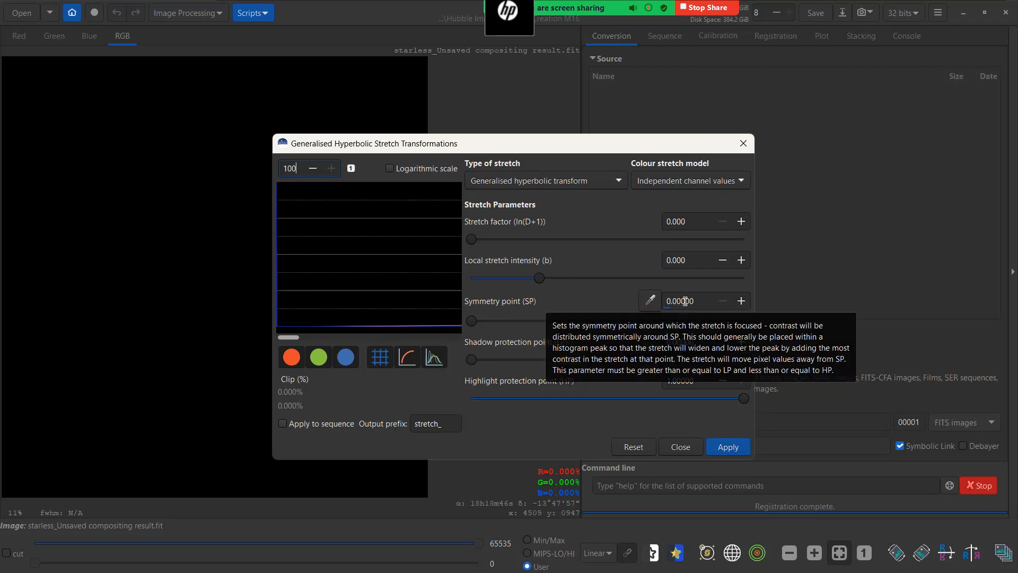
Apply a generalised hyperbolic stretch with symmetry point 0.00100, local stretch intensity about 12.031 and stretch factor about 6.973
{"action": "left_click", "coordinate": [742, 301]}
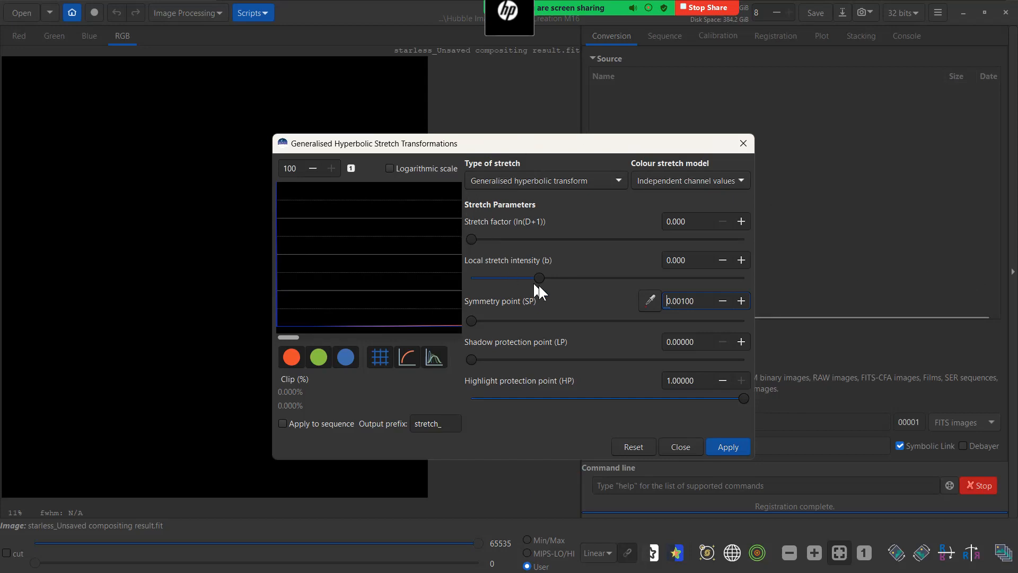
{"action": "left_click_drag", "start_coordinate": [538, 277], "coordinate": [674, 285]}
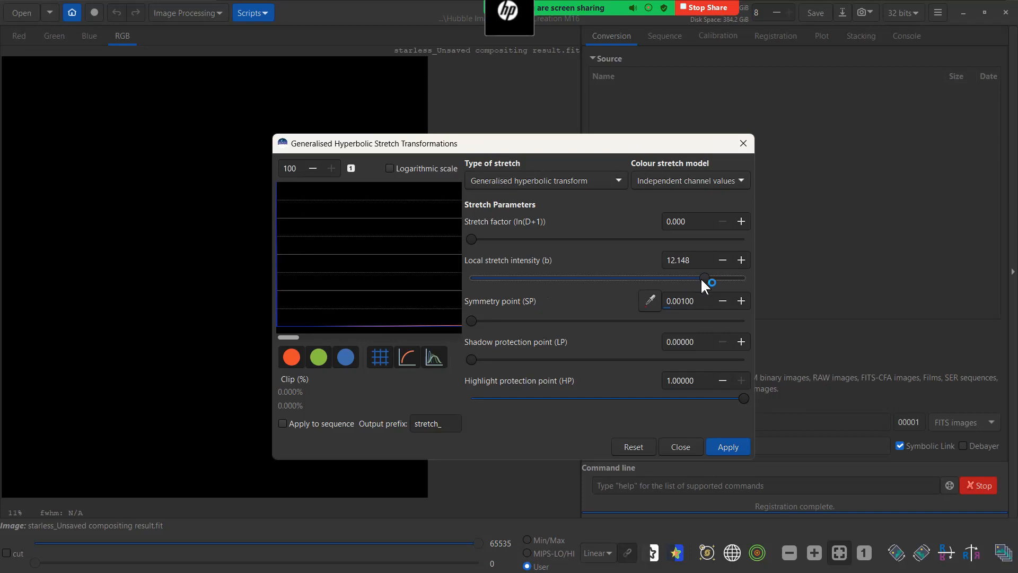
{"action": "left_click_drag", "start_coordinate": [702, 278], "coordinate": [703, 278]}
{"action": "left_click_drag", "start_coordinate": [471, 238], "coordinate": [537, 247]}
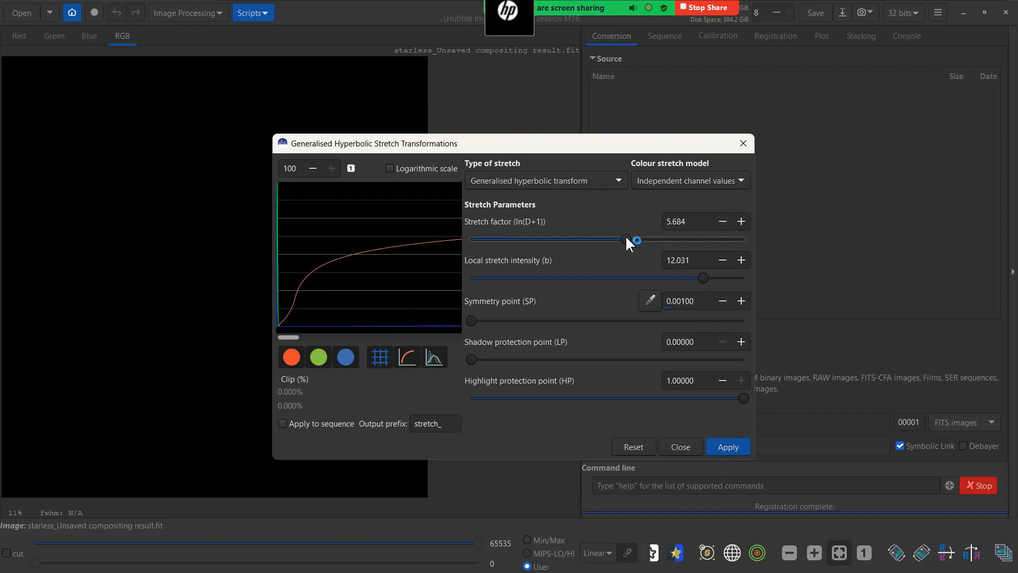
{"action": "left_click_drag", "start_coordinate": [627, 238], "coordinate": [651, 246]}
{"action": "left_click", "coordinate": [662, 241]}
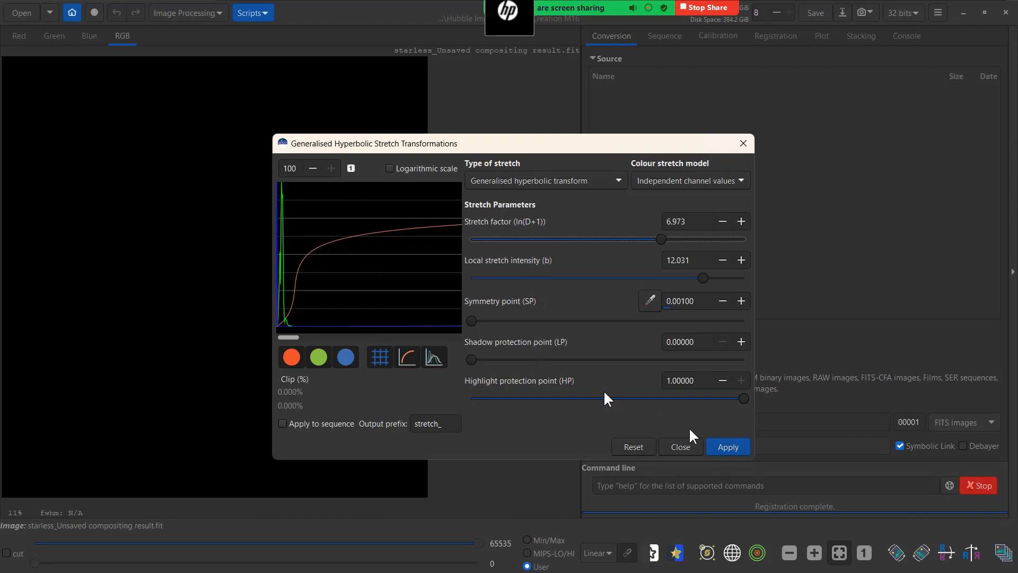
{"action": "left_click", "coordinate": [730, 447]}
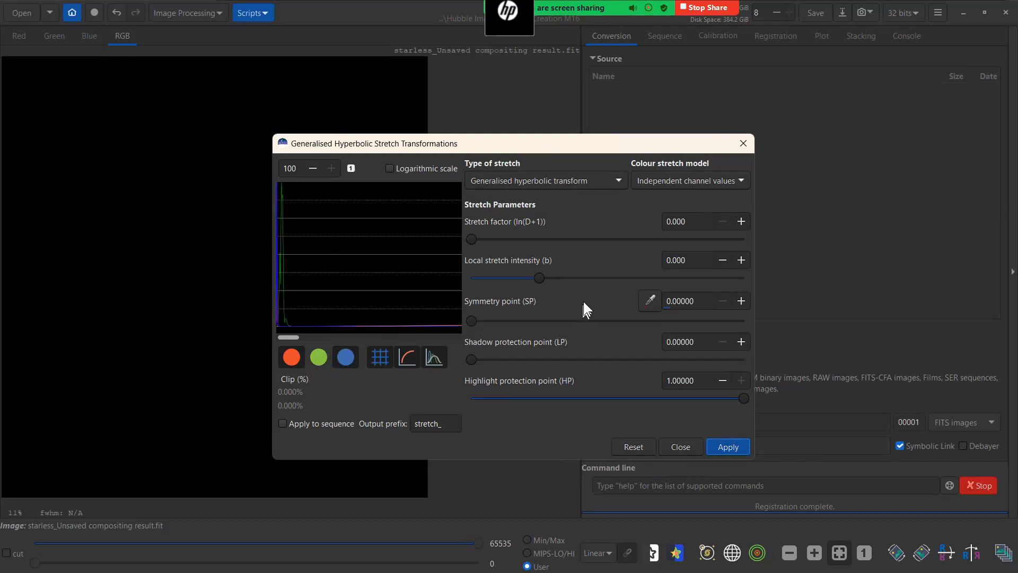
Apply a further hyperbolic stretch with symmetry point 0.00100, local stretch intensity about 8.125 and stretch factor about 1.094
{"action": "left_click", "coordinate": [741, 300]}
{"action": "left_click_drag", "start_coordinate": [540, 278], "coordinate": [654, 275]}
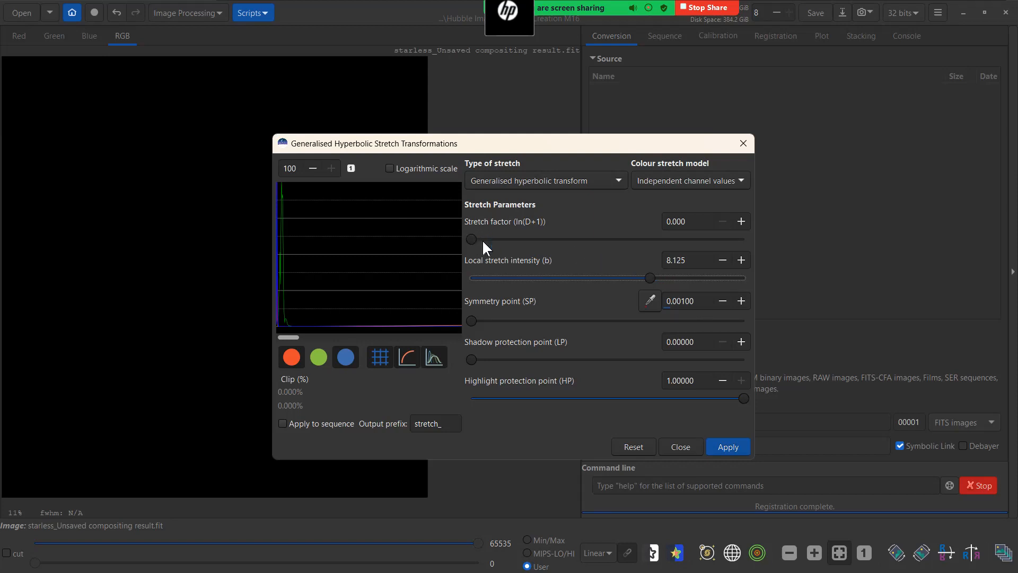
{"action": "left_click_drag", "start_coordinate": [475, 242], "coordinate": [481, 250]}
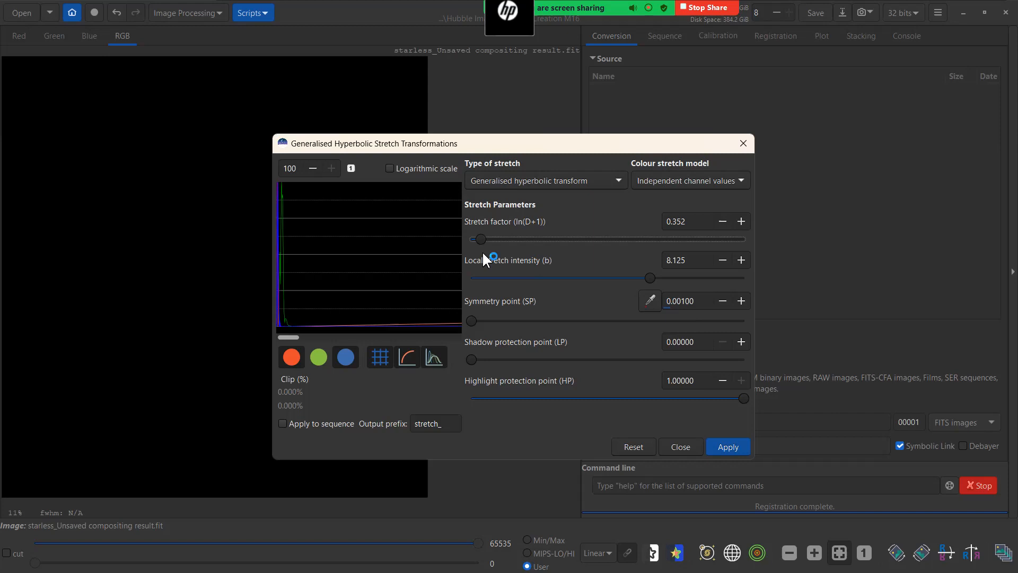
{"action": "left_click_drag", "start_coordinate": [483, 242], "coordinate": [491, 242]}
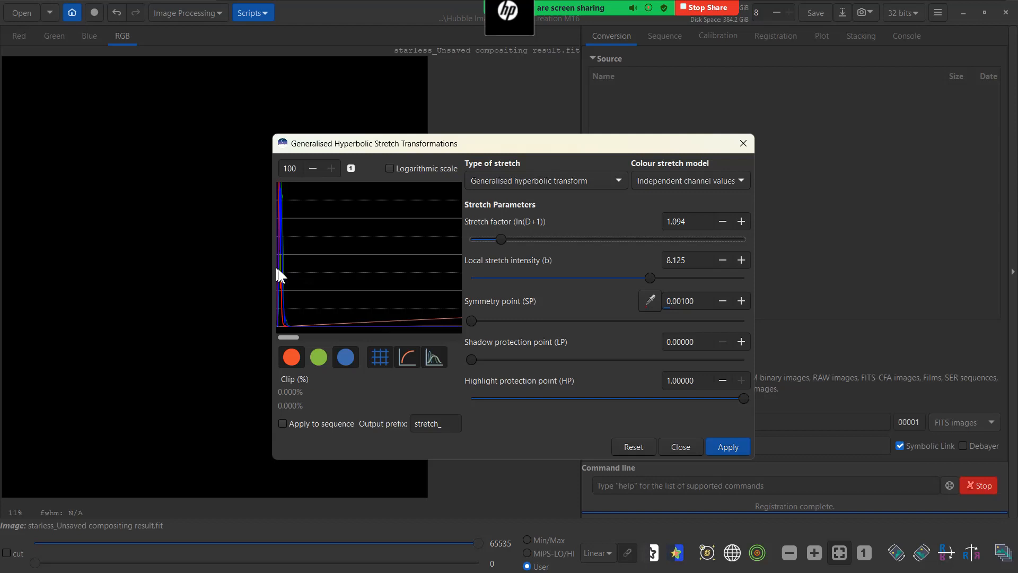
{"action": "left_click", "coordinate": [735, 447]}
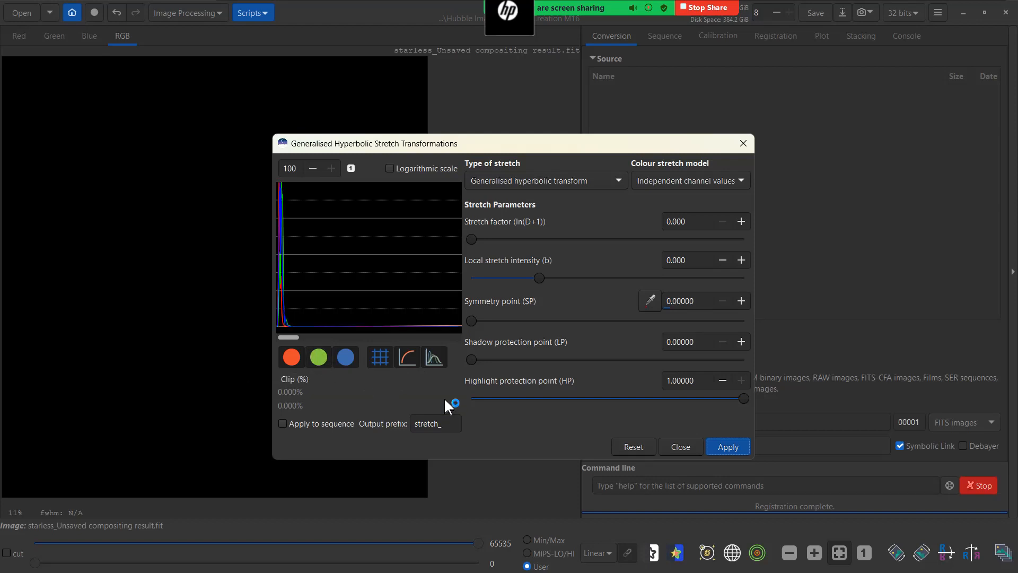
Apply another stretch with the symmetry point picked from the histogram at about 0.00023, local intensity about 8.750 and stretch factor about 2.441
{"action": "left_click", "coordinate": [280, 270]}
{"action": "left_click_drag", "start_coordinate": [540, 278], "coordinate": [643, 284]}
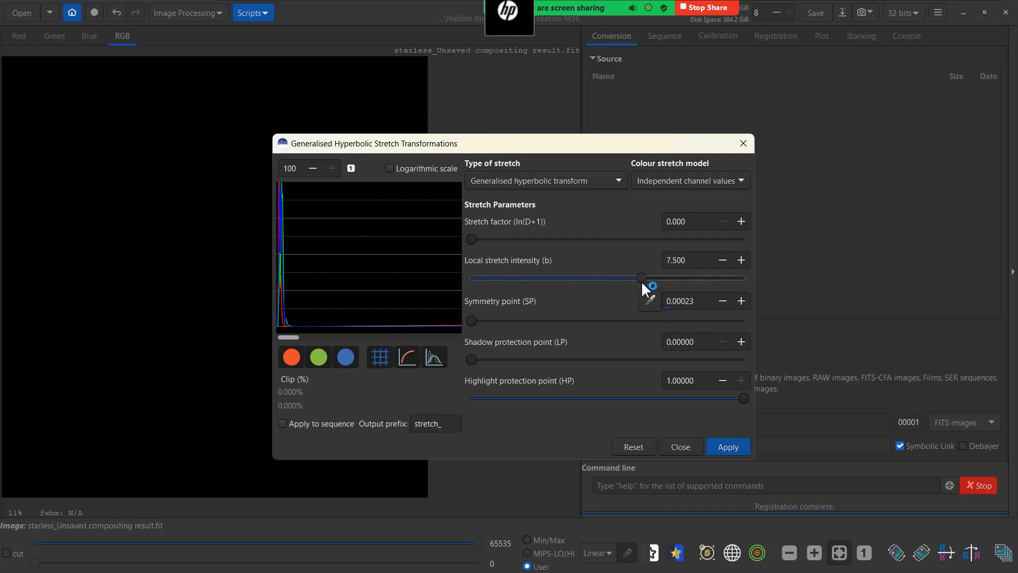
{"action": "left_click", "coordinate": [659, 277]}
{"action": "left_click_drag", "start_coordinate": [478, 237], "coordinate": [537, 240]}
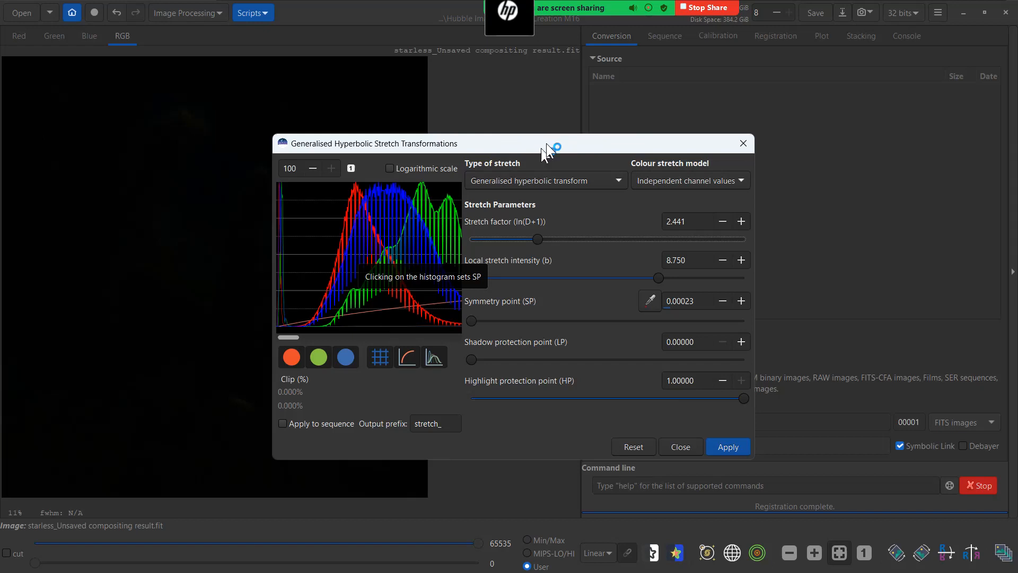
{"action": "left_click_drag", "start_coordinate": [534, 142], "coordinate": [639, 134]}
{"action": "mouse_move", "coordinate": [638, 174]}
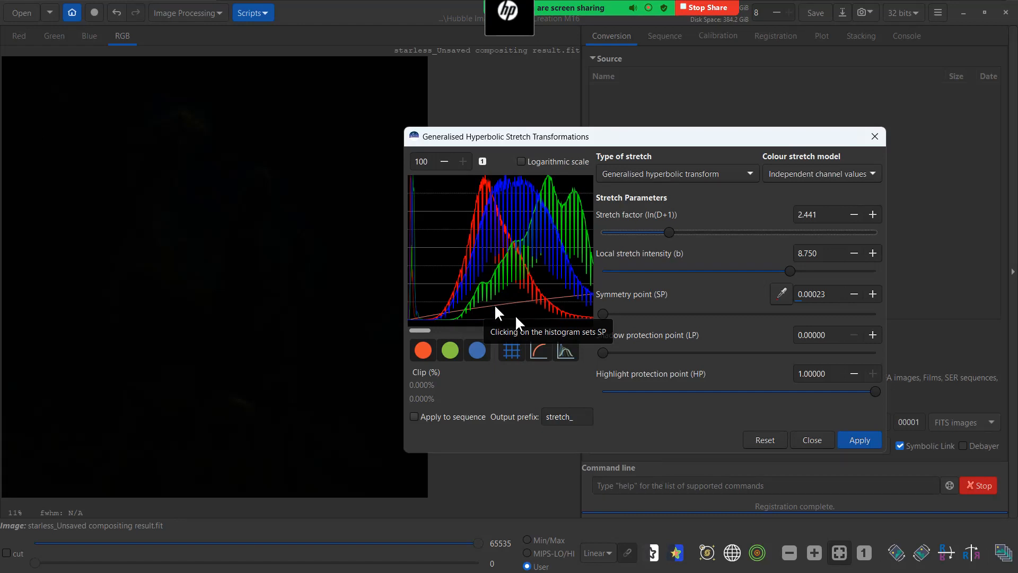
{"action": "left_click", "coordinate": [860, 439]}
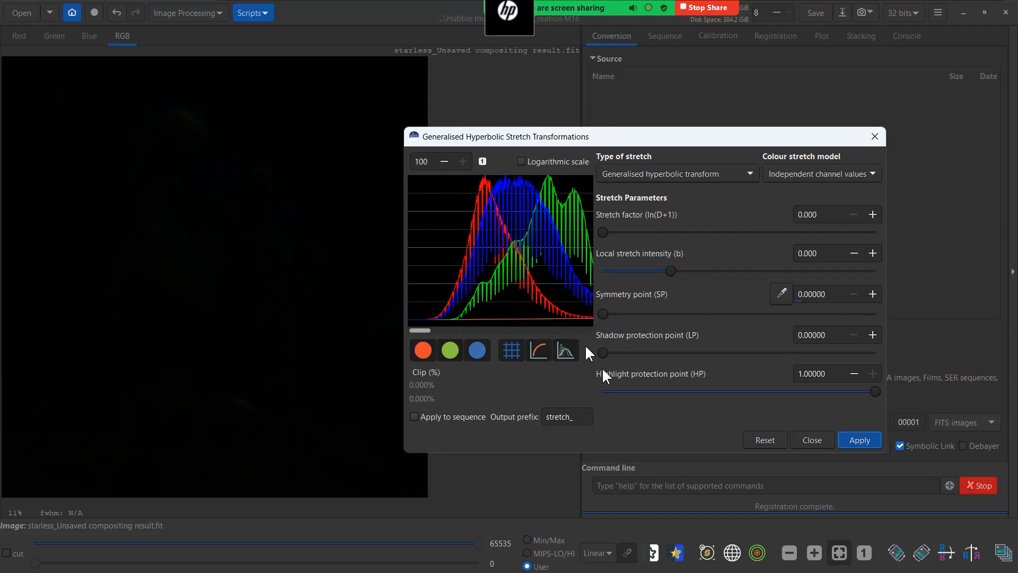
Try to apply a stretch with symmetry point about 0.00369 and local stretch intensity about 6.289
{"action": "left_click", "coordinate": [476, 253]}
{"action": "left_click_drag", "start_coordinate": [675, 271], "coordinate": [762, 263]}
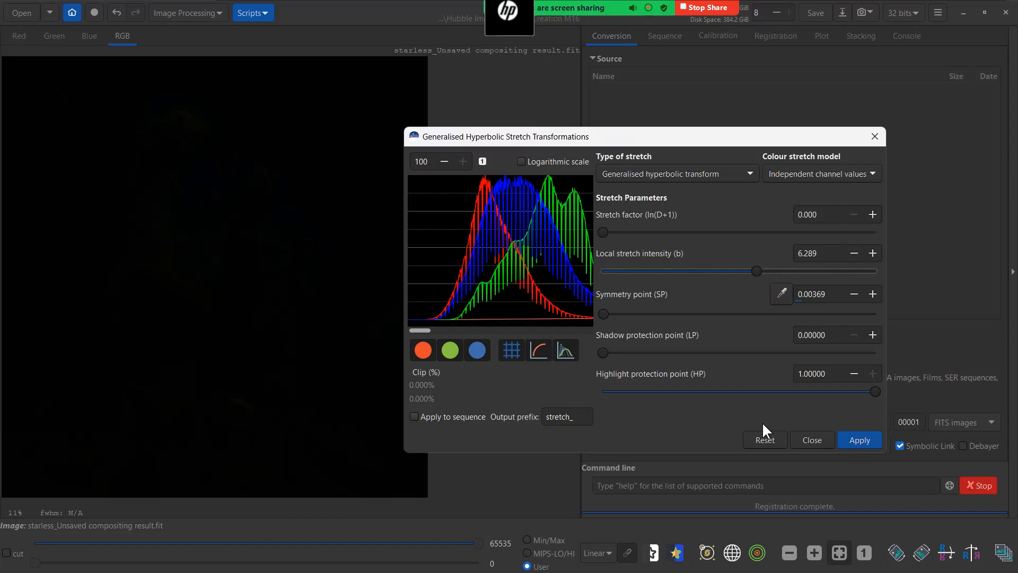
{"action": "left_click", "coordinate": [866, 440]}
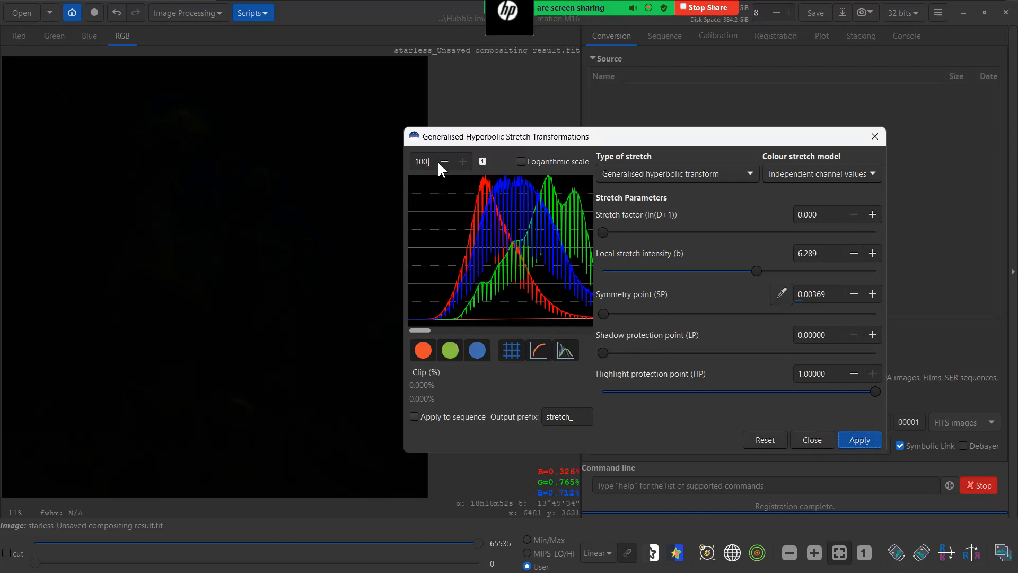
With the histogram zoomed to 60, try to apply a stretch with symmetry point about 0.00395, local intensity about 7.461 and stretch factor about 0.742
{"action": "left_click", "coordinate": [482, 161]}
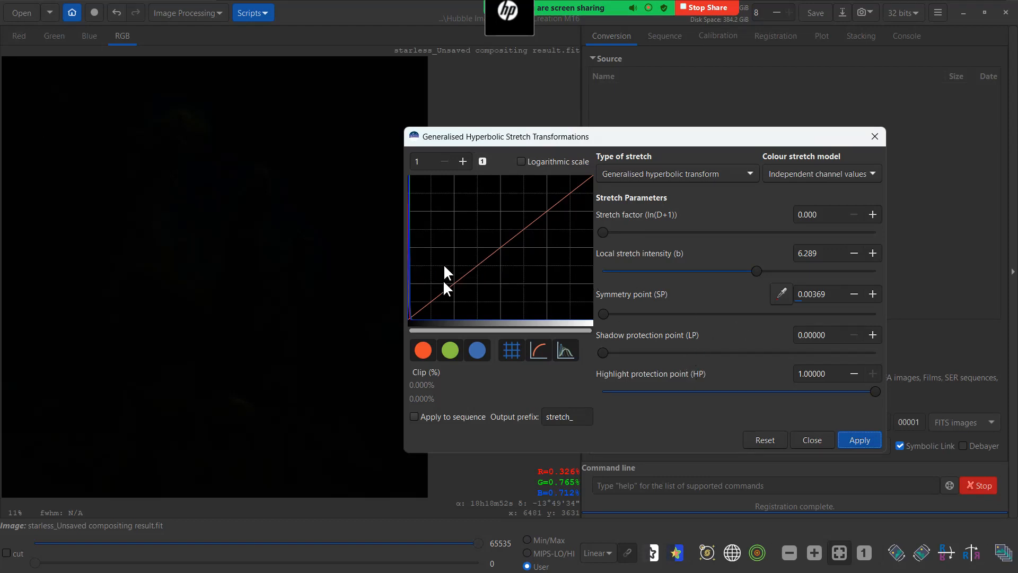
{"action": "double_click", "coordinate": [430, 161]}
{"action": "key", "text": "Return"}
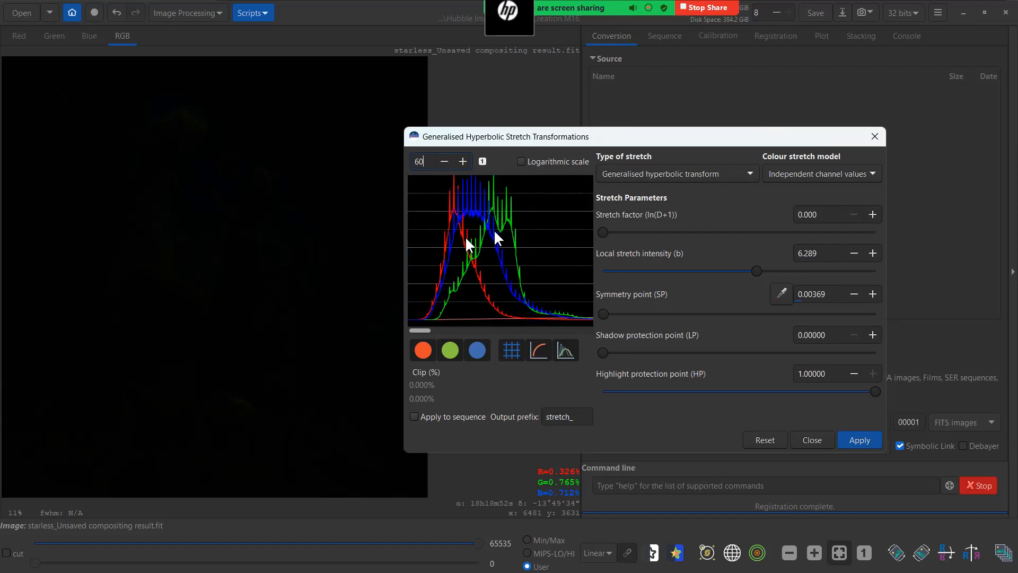
{"action": "left_click", "coordinate": [453, 256]}
{"action": "left_click_drag", "start_coordinate": [755, 268], "coordinate": [775, 270]}
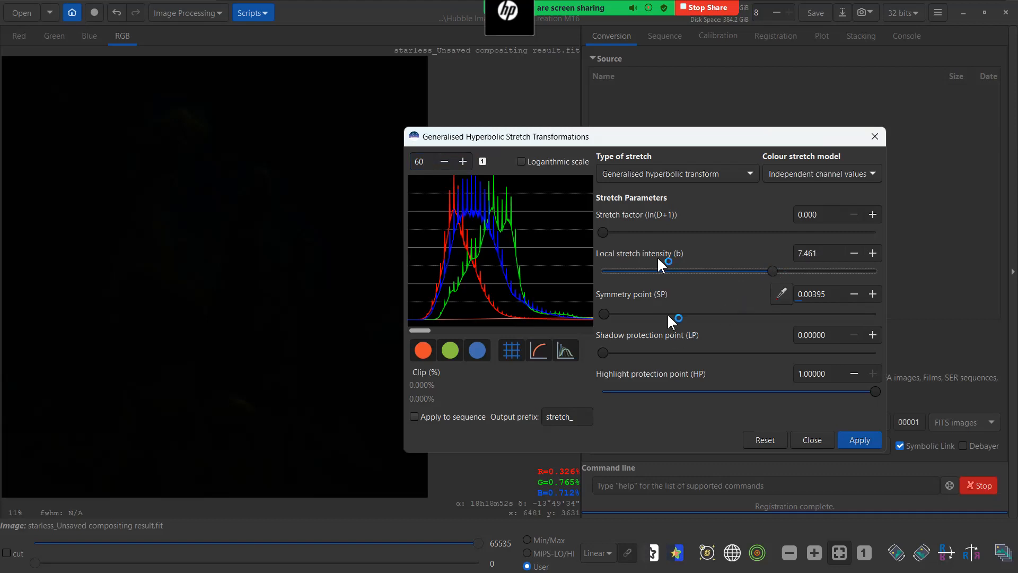
{"action": "left_click_drag", "start_coordinate": [604, 231], "coordinate": [623, 232]}
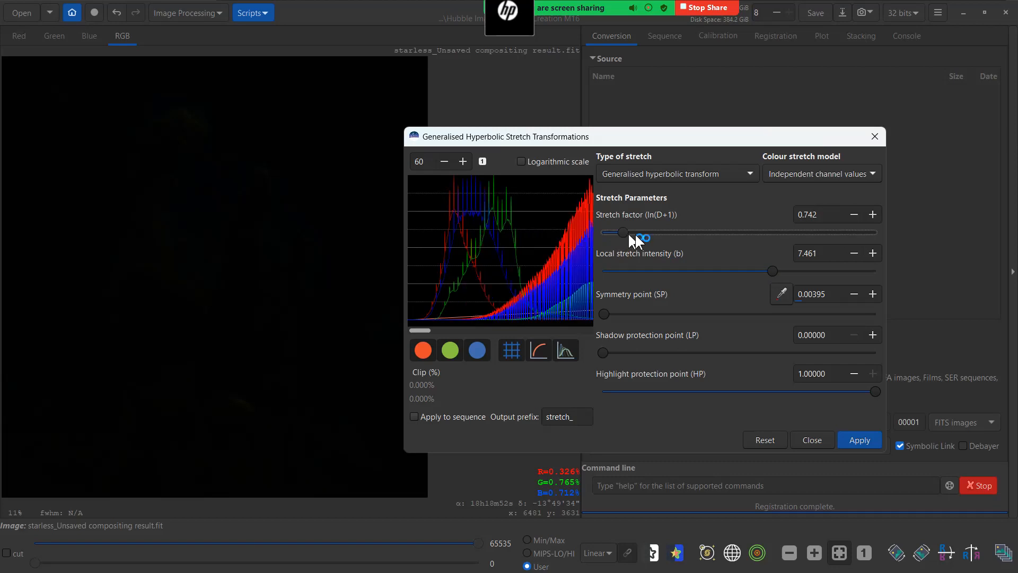
{"action": "left_click", "coordinate": [626, 239]}
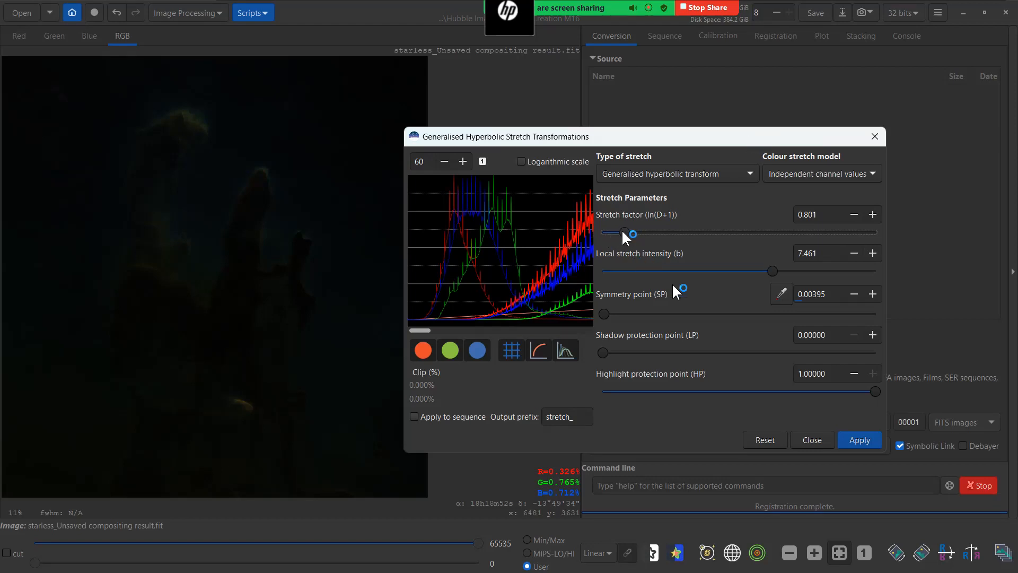
{"action": "left_click", "coordinate": [845, 439]}
{"action": "left_click", "coordinate": [860, 440]}
With the histogram zoom reset to 1, apply a stretch with symmetry point about 0.00414, local stretch intensity about 8.398 and stretch factor about 3.418
{"action": "left_click", "coordinate": [483, 161]}
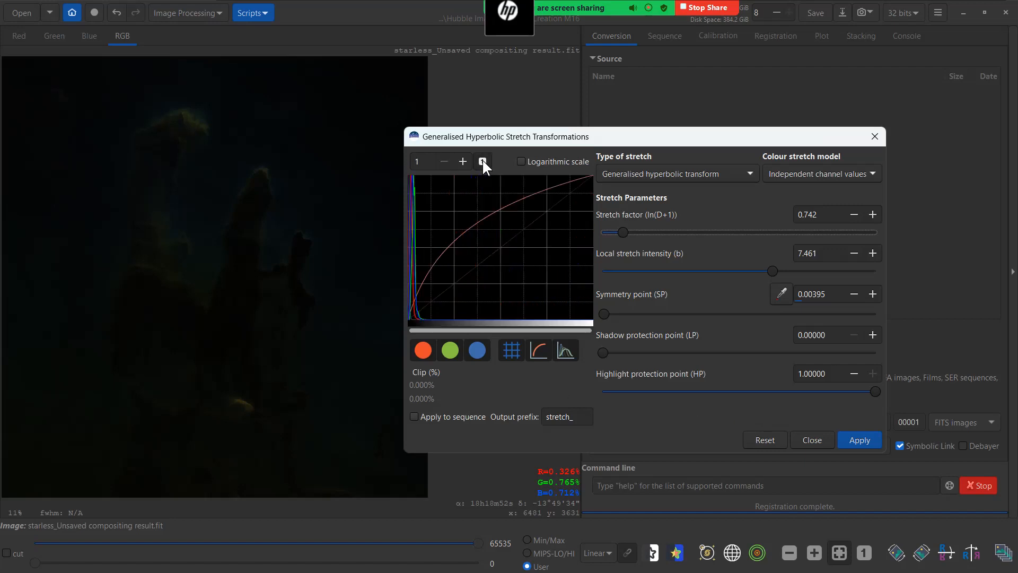
{"action": "left_click", "coordinate": [411, 263]}
{"action": "left_click", "coordinate": [693, 274]}
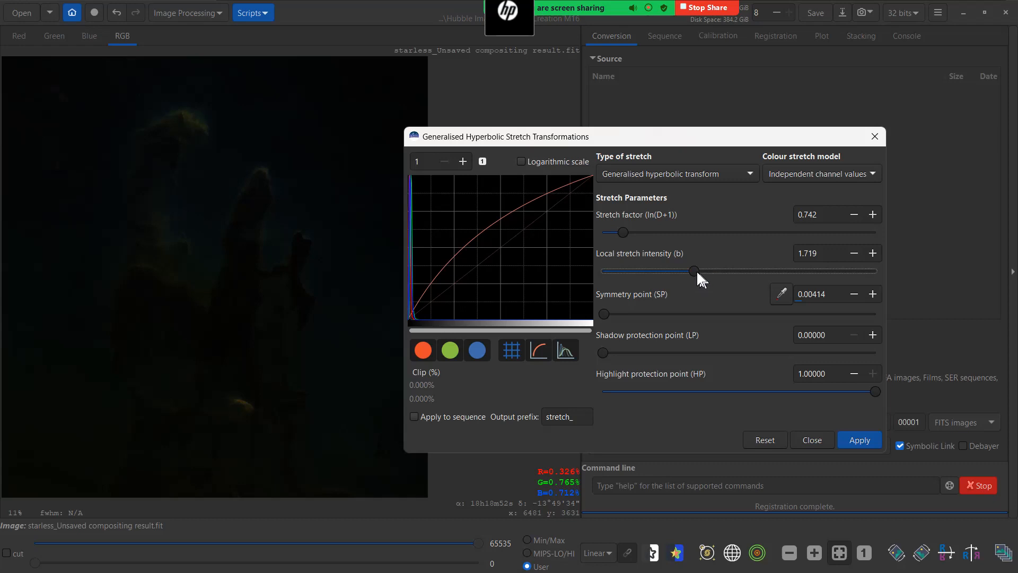
{"action": "left_click_drag", "start_coordinate": [695, 269], "coordinate": [788, 278]}
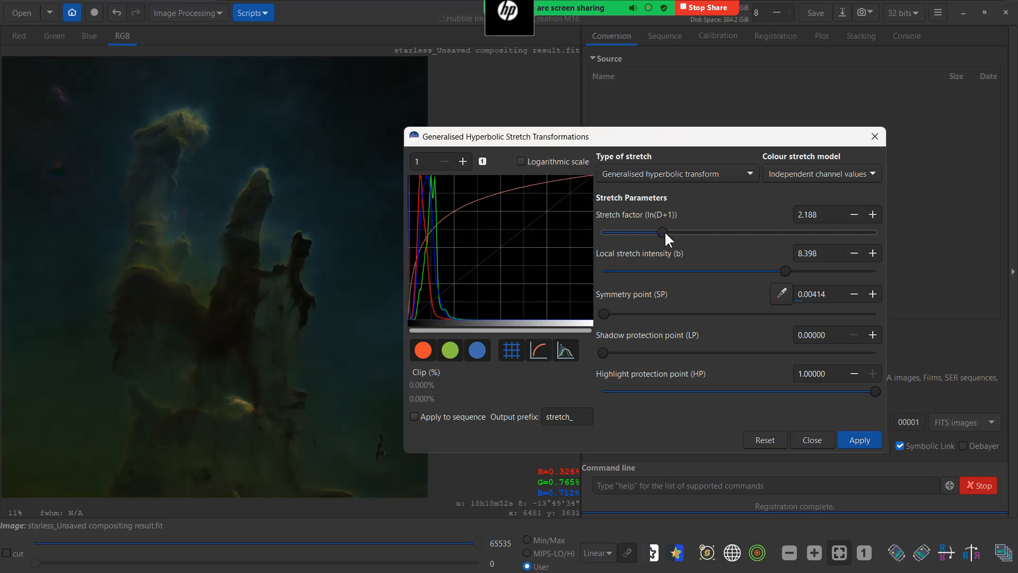
{"action": "left_click_drag", "start_coordinate": [664, 231], "coordinate": [687, 234]}
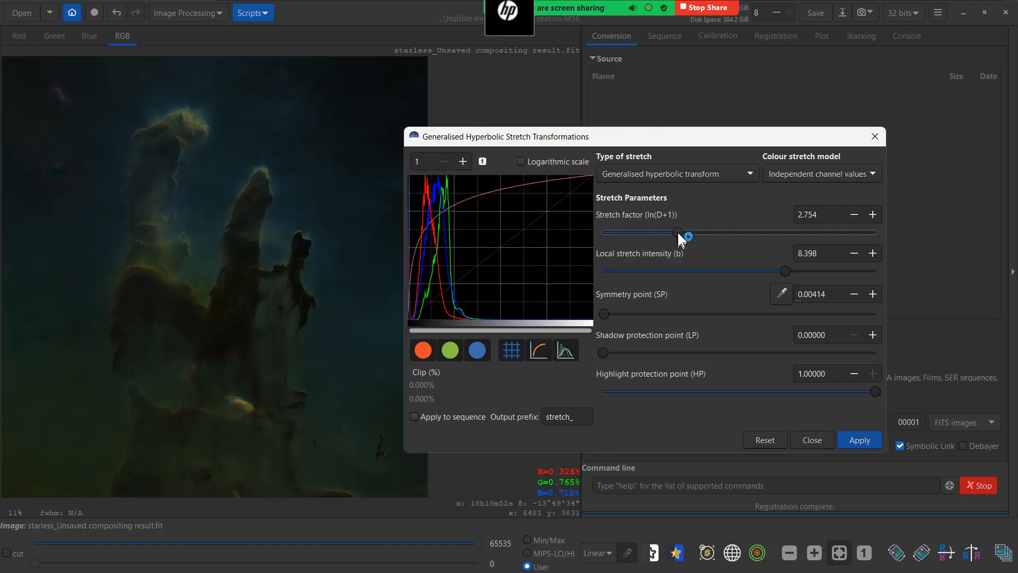
{"action": "left_click_drag", "start_coordinate": [674, 233], "coordinate": [676, 237]}
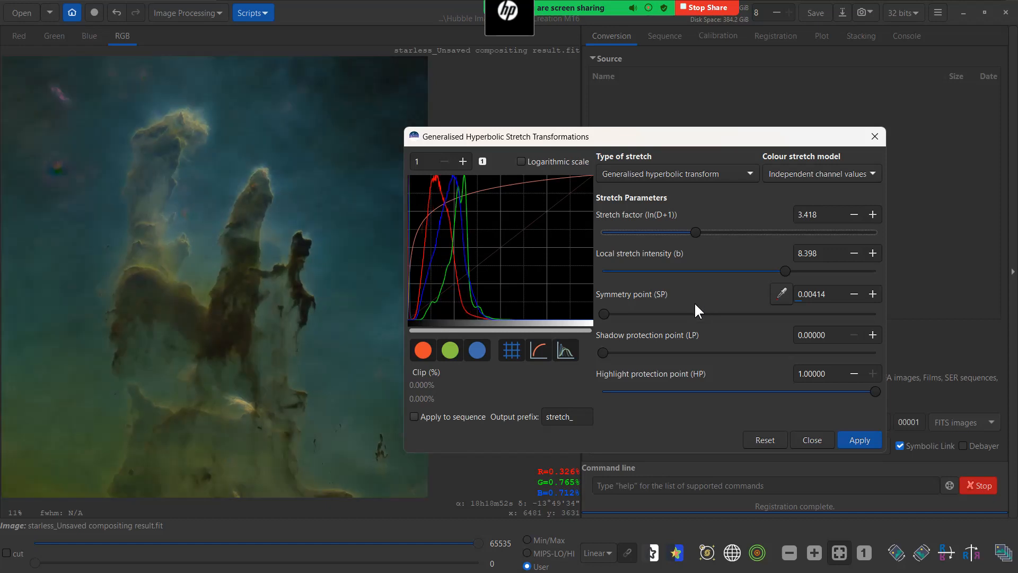
{"action": "left_click", "coordinate": [864, 439]}
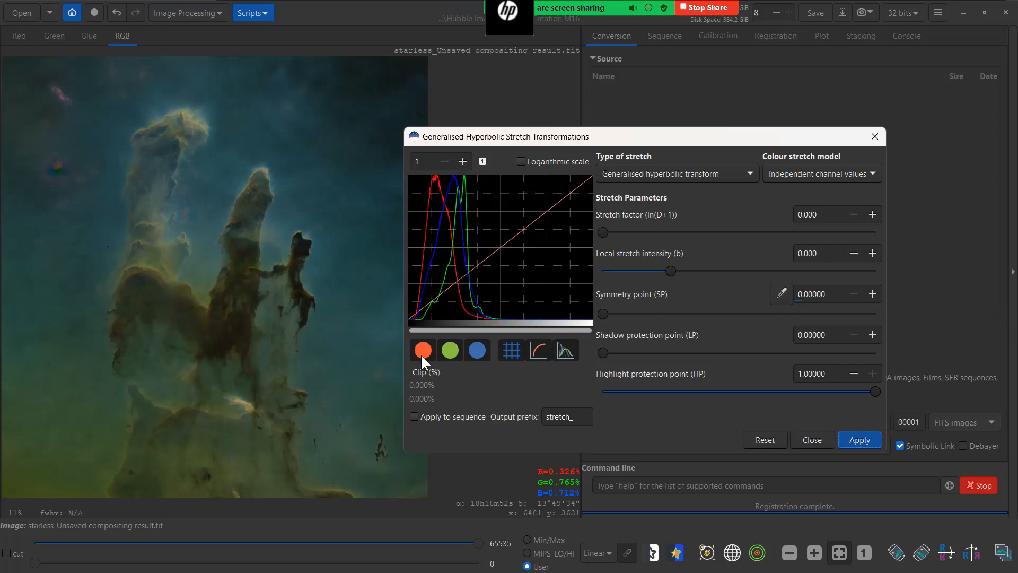
Restrict stretching to the red channel and set symmetry point about 0.08286, local stretch intensity about 4.453 and stretch factor about 0.332
{"action": "left_click", "coordinate": [450, 349]}
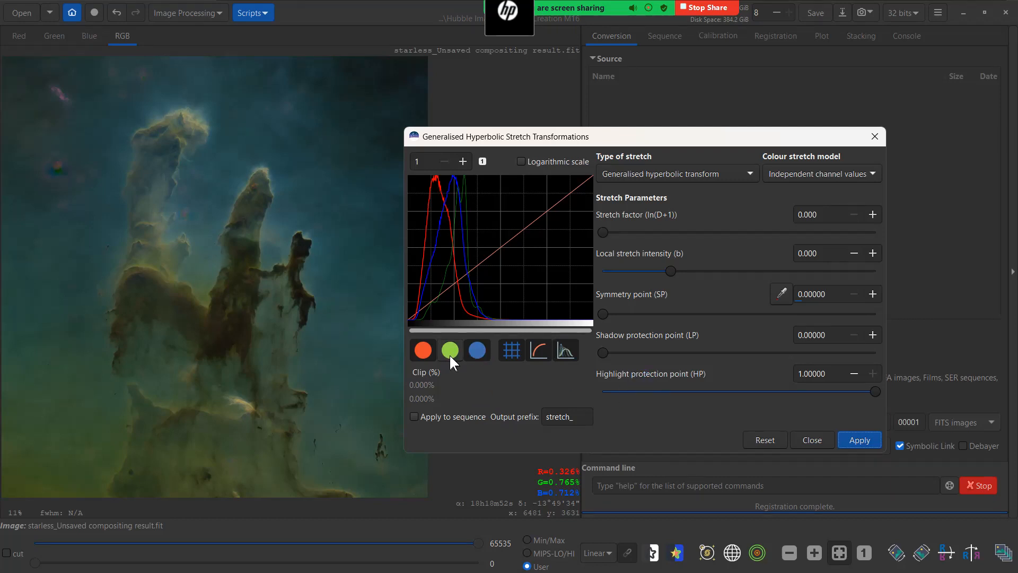
{"action": "left_click", "coordinate": [481, 349]}
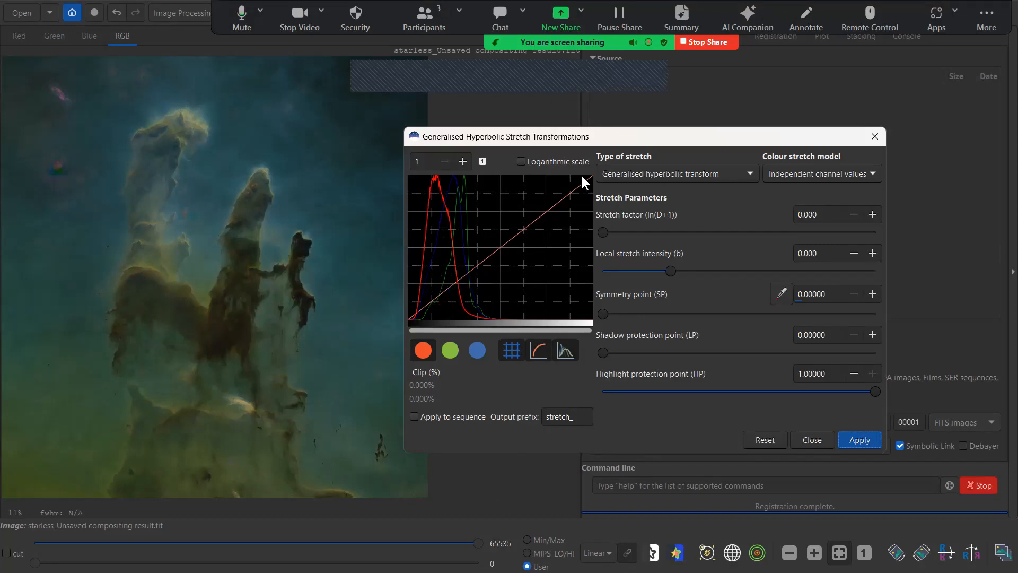
{"action": "left_click", "coordinate": [423, 269]}
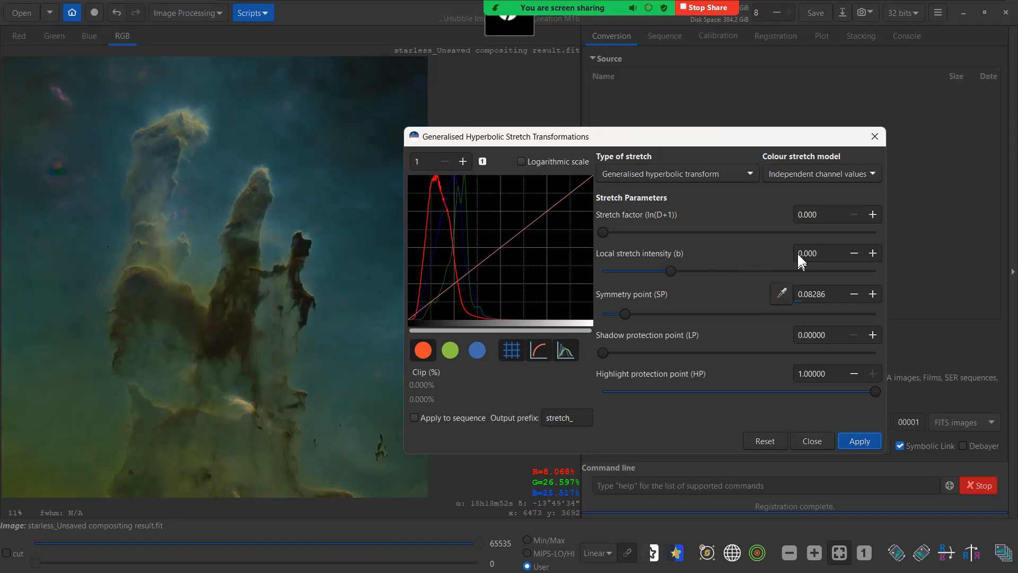
{"action": "left_click_drag", "start_coordinate": [669, 272], "coordinate": [702, 272]}
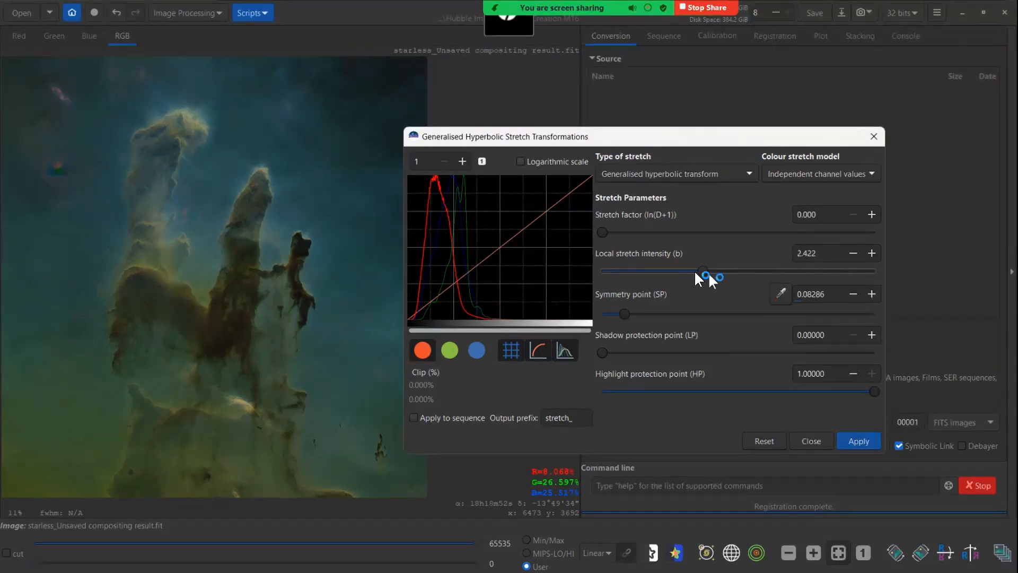
{"action": "left_click_drag", "start_coordinate": [705, 270], "coordinate": [733, 274]}
{"action": "left_click_drag", "start_coordinate": [603, 230], "coordinate": [610, 231]}
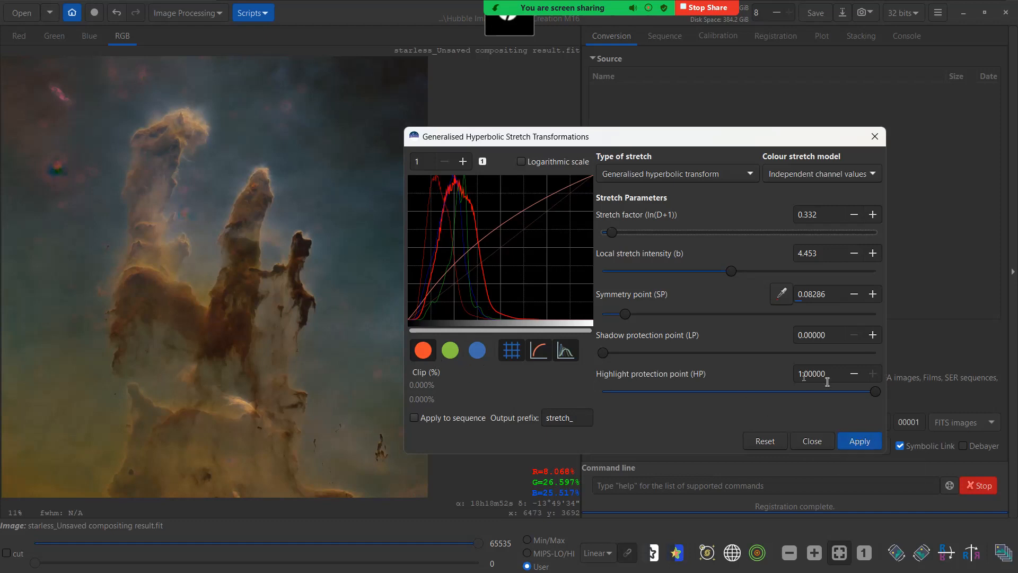
Lower the highlight protection point to about 0.746 and apply the red-channel stretch
{"action": "left_click", "coordinate": [877, 391]}
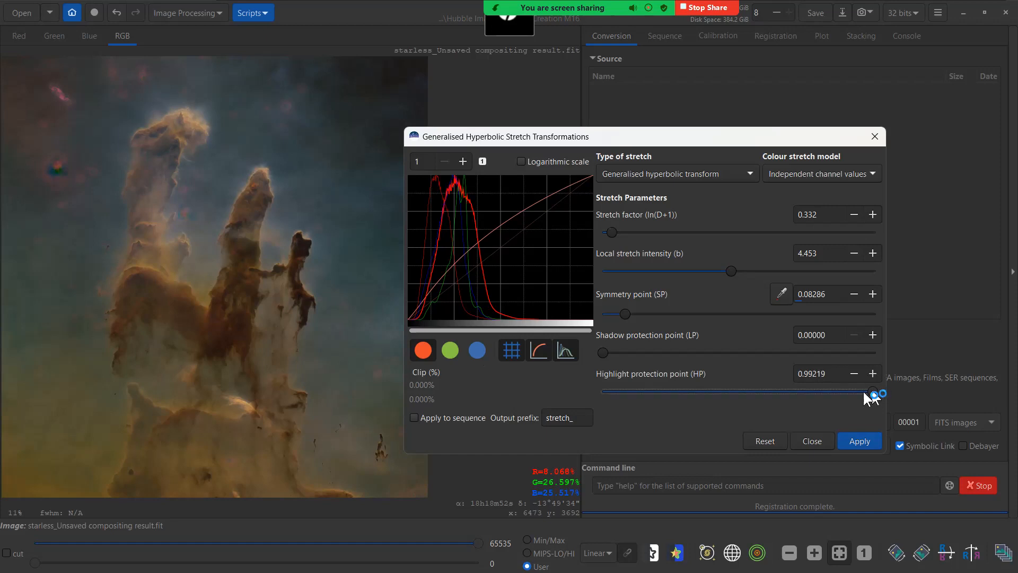
{"action": "left_click_drag", "start_coordinate": [865, 392], "coordinate": [849, 395]}
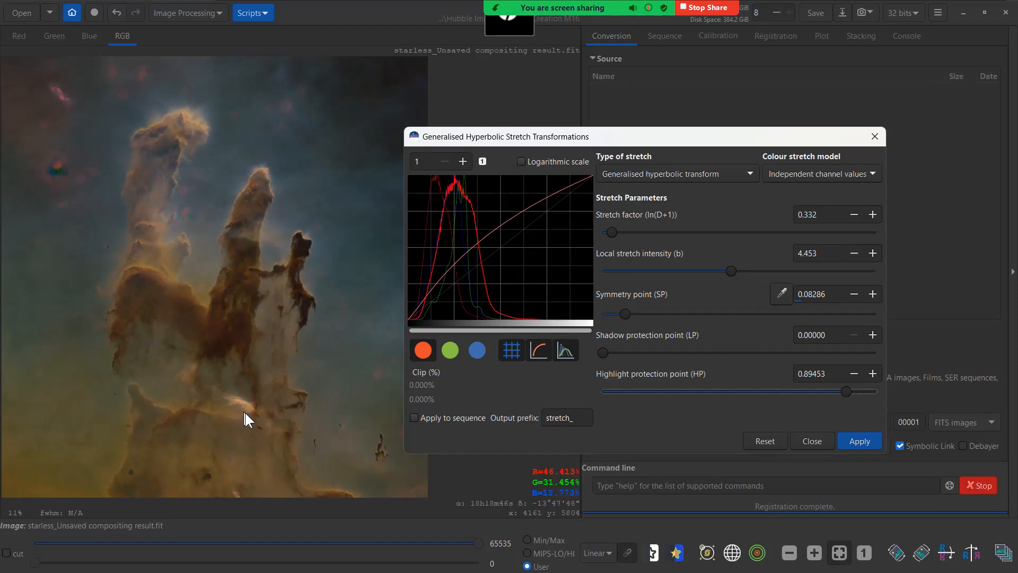
{"action": "left_click_drag", "start_coordinate": [848, 393], "coordinate": [806, 398]}
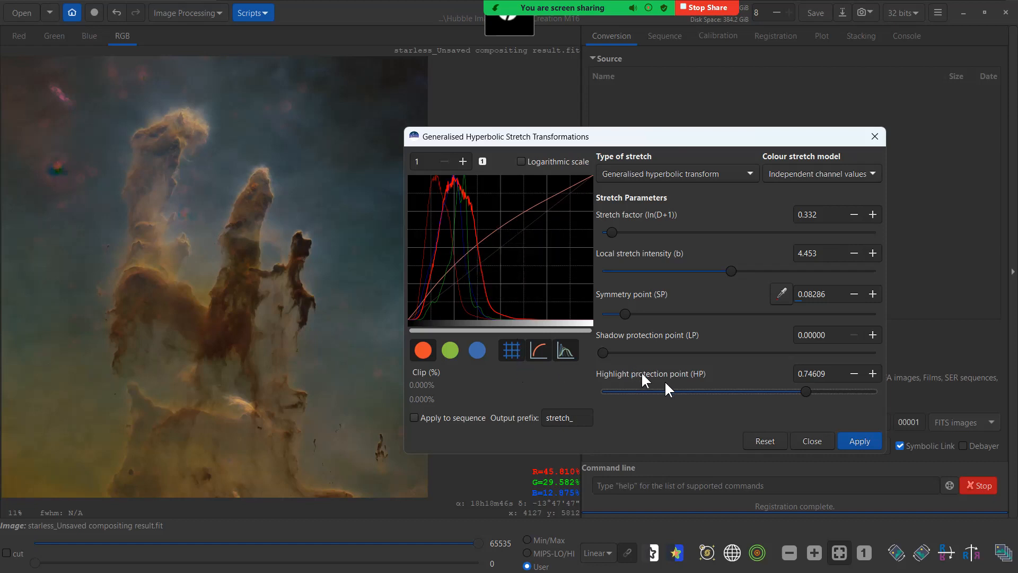
{"action": "left_click", "coordinate": [860, 443]}
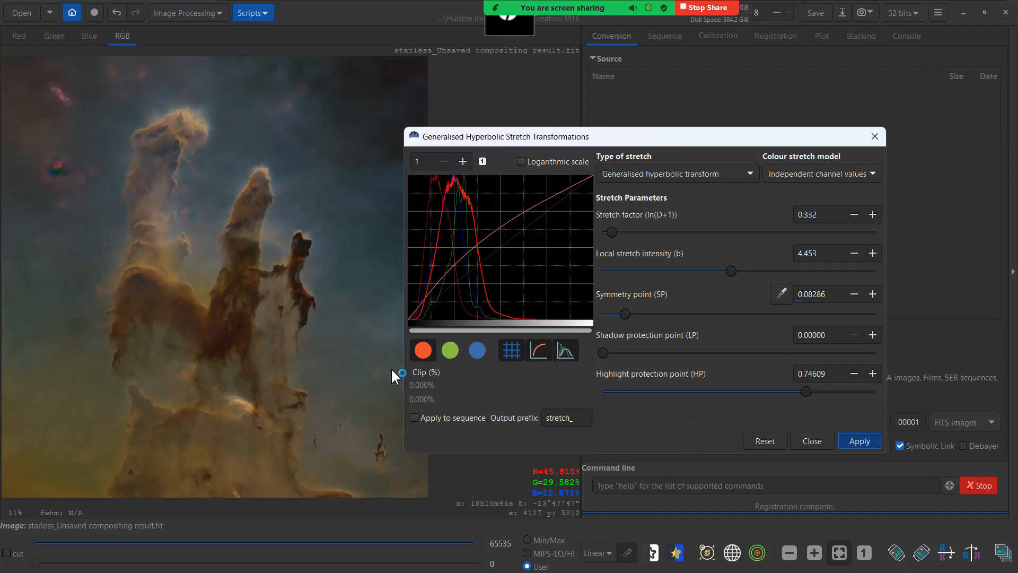
Prepare a generalised hyperbolic transform for the blue channel only, with symmetry point about 0.13143 and local stretch intensity about 4.414
{"action": "left_click", "coordinate": [420, 348]}
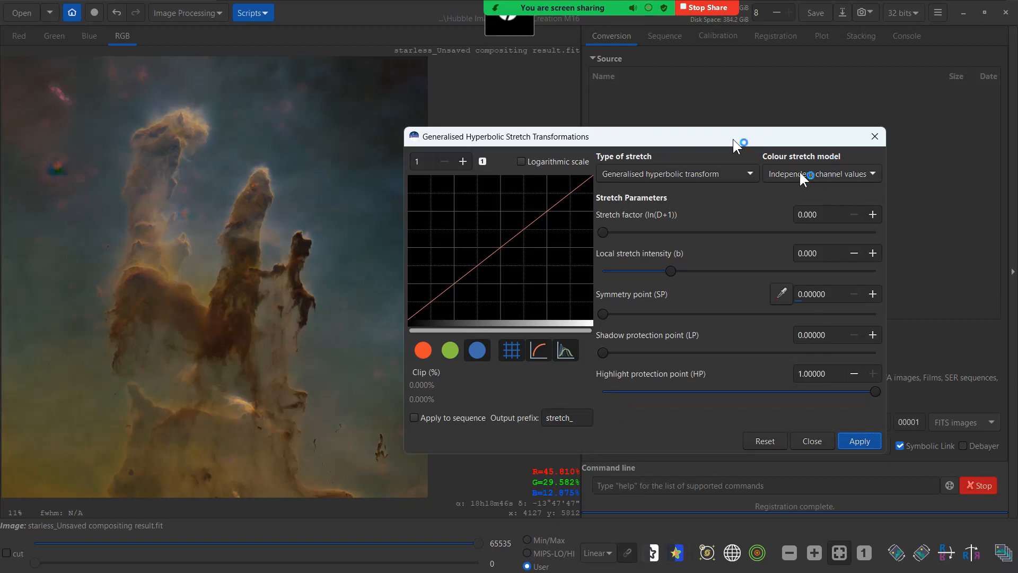
{"action": "left_click", "coordinate": [752, 170]}
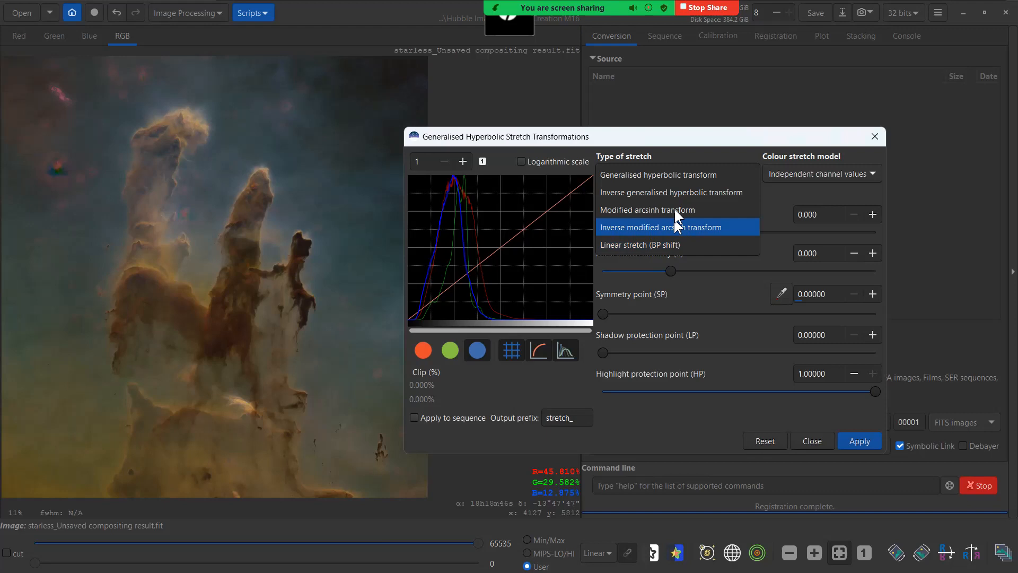
{"action": "left_click", "coordinate": [676, 174]}
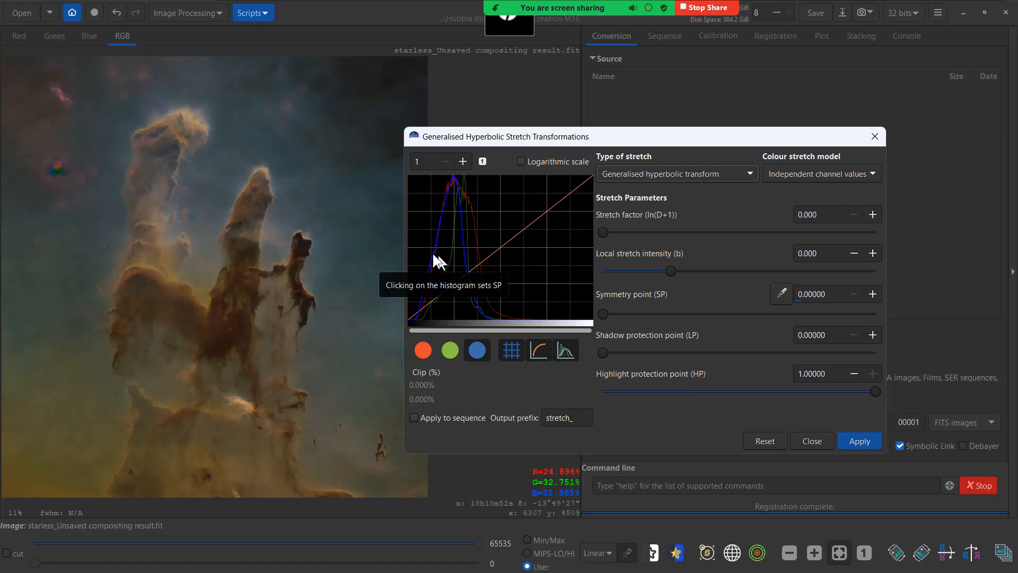
{"action": "left_click", "coordinate": [454, 269]}
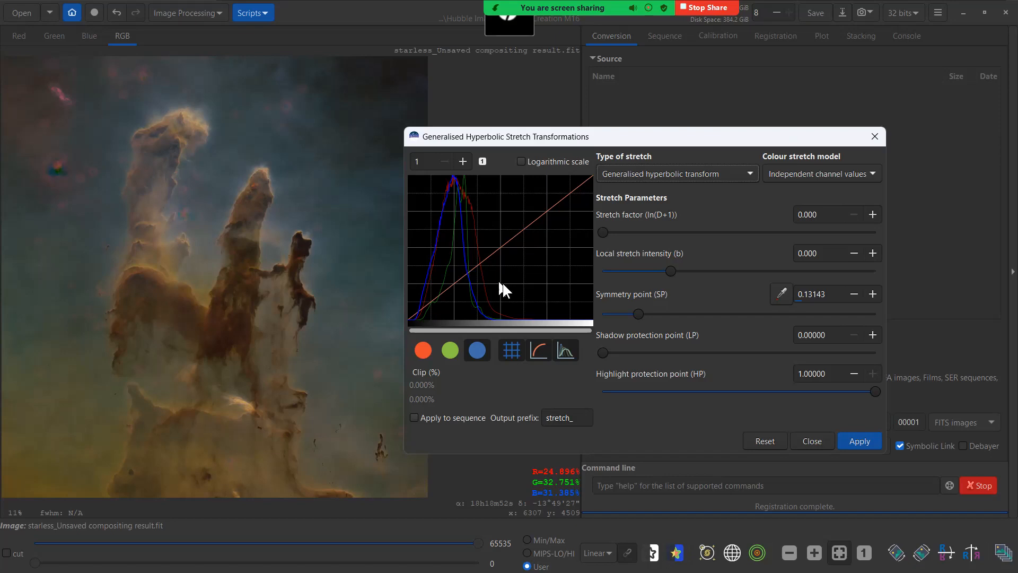
{"action": "left_click", "coordinate": [679, 271]}
{"action": "left_click", "coordinate": [732, 271]}
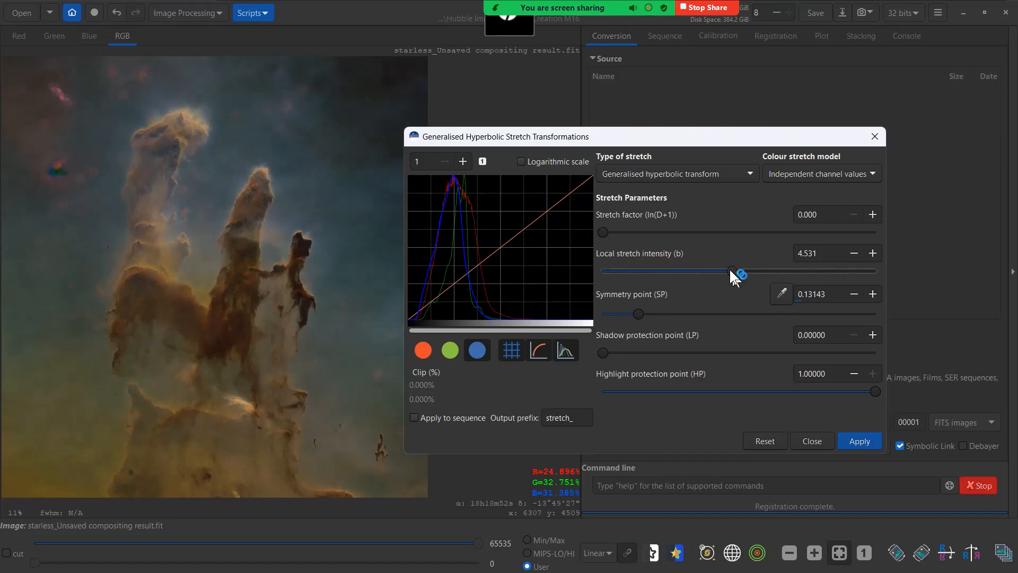
Apply the blue-channel stretch with a stretch factor of about 0.137
{"action": "left_click_drag", "start_coordinate": [603, 230], "coordinate": [608, 233]}
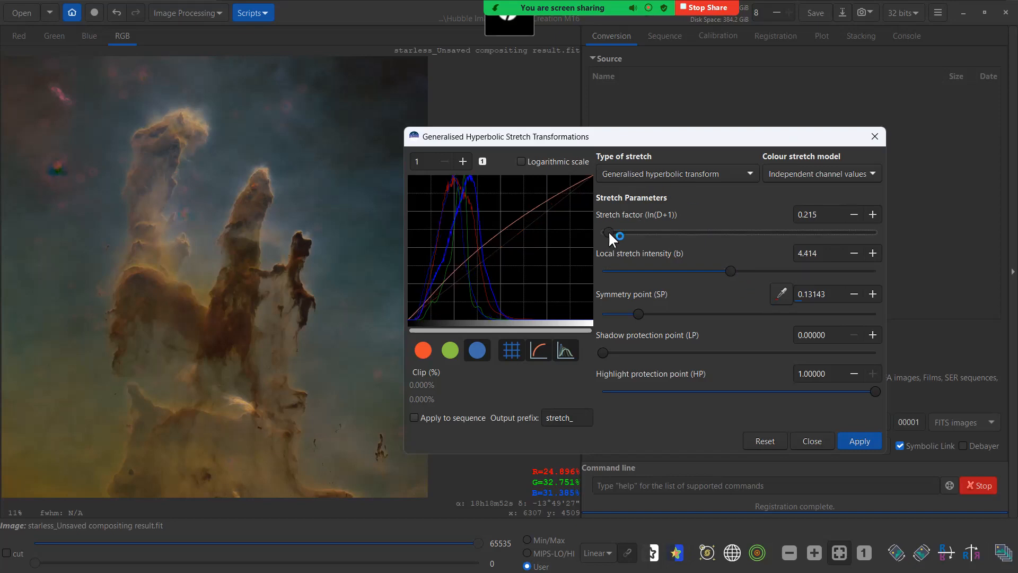
{"action": "left_click_drag", "start_coordinate": [609, 233], "coordinate": [608, 233]}
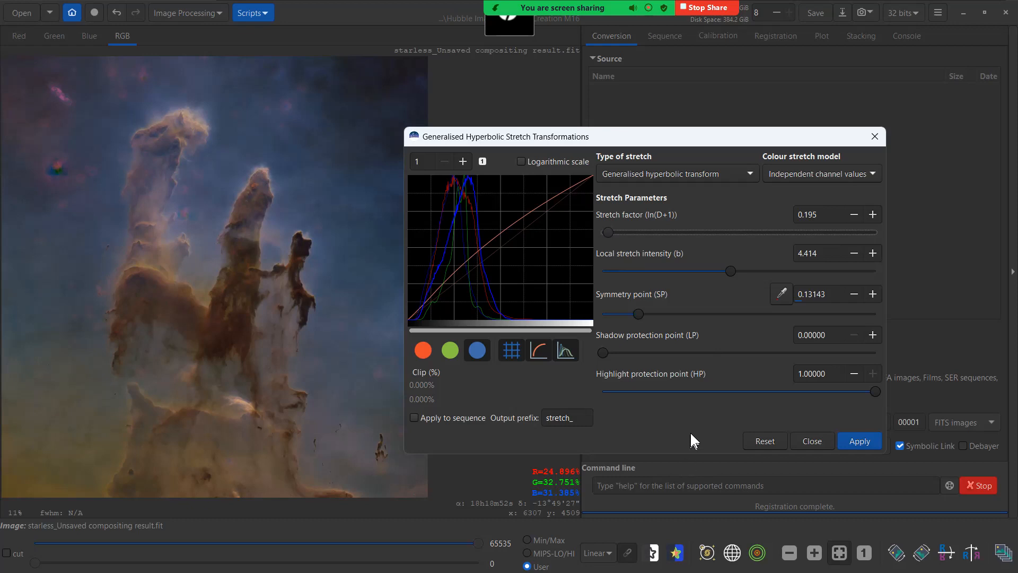
{"action": "left_click_drag", "start_coordinate": [641, 143], "coordinate": [694, 127]}
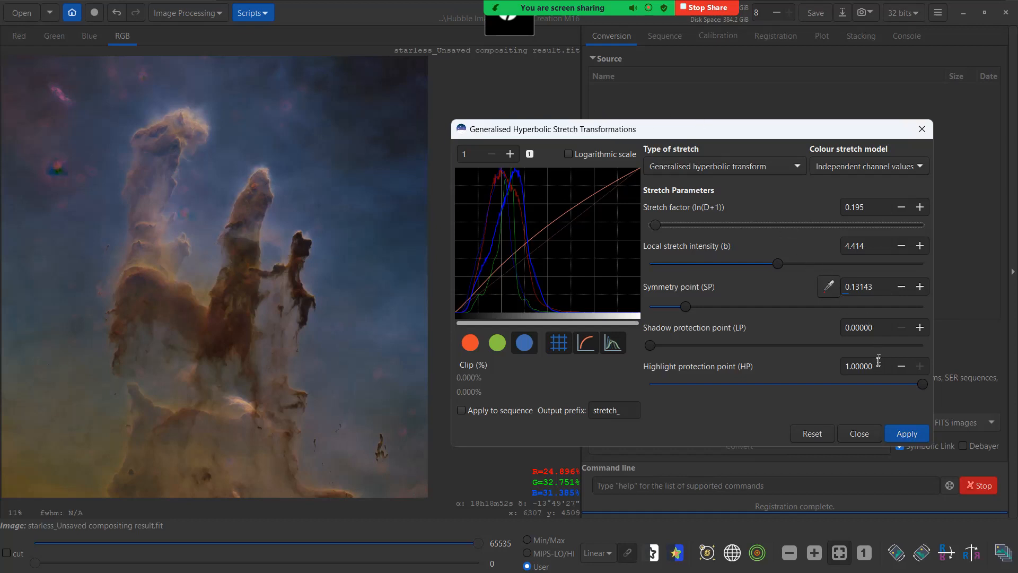
{"action": "left_click", "coordinate": [908, 433]}
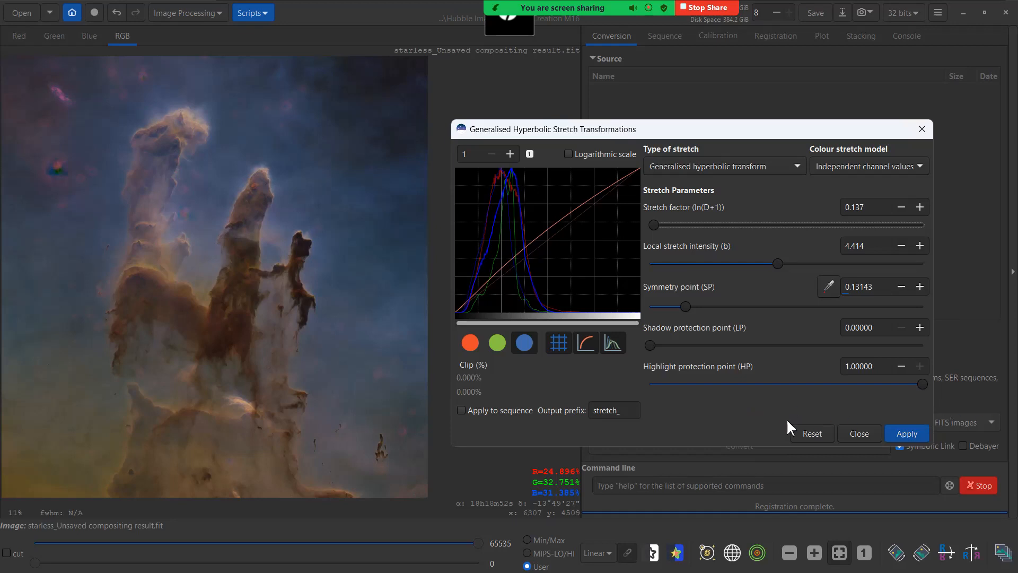
{"action": "left_click", "coordinate": [896, 427]}
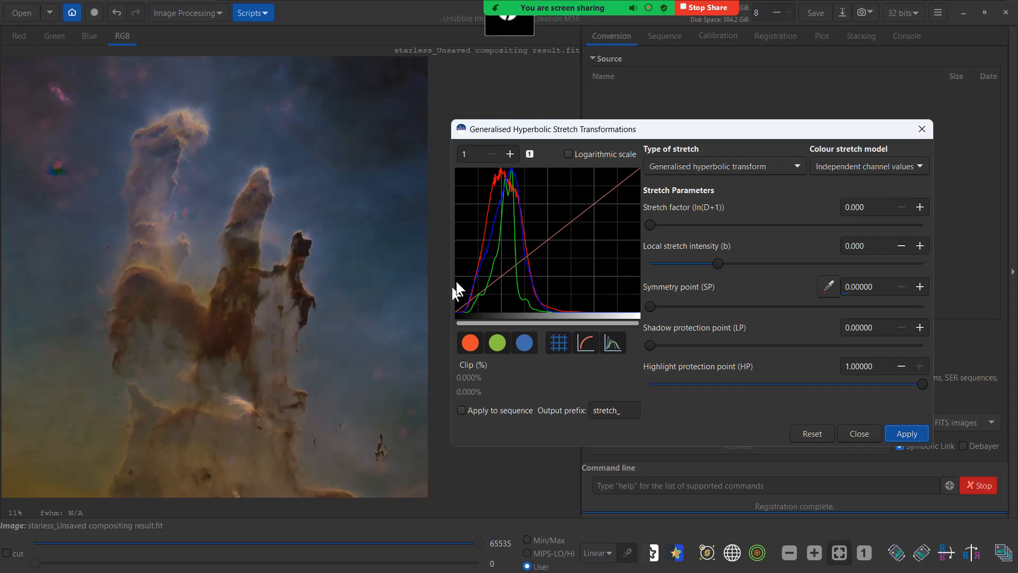
For all three channels, set symmetry point about 0.22857, local stretch intensity about 3.945, stretch factor about 0.176 and highlight protection point about 0.730
{"action": "left_click", "coordinate": [499, 265]}
{"action": "left_click_drag", "start_coordinate": [719, 264], "coordinate": [770, 262]}
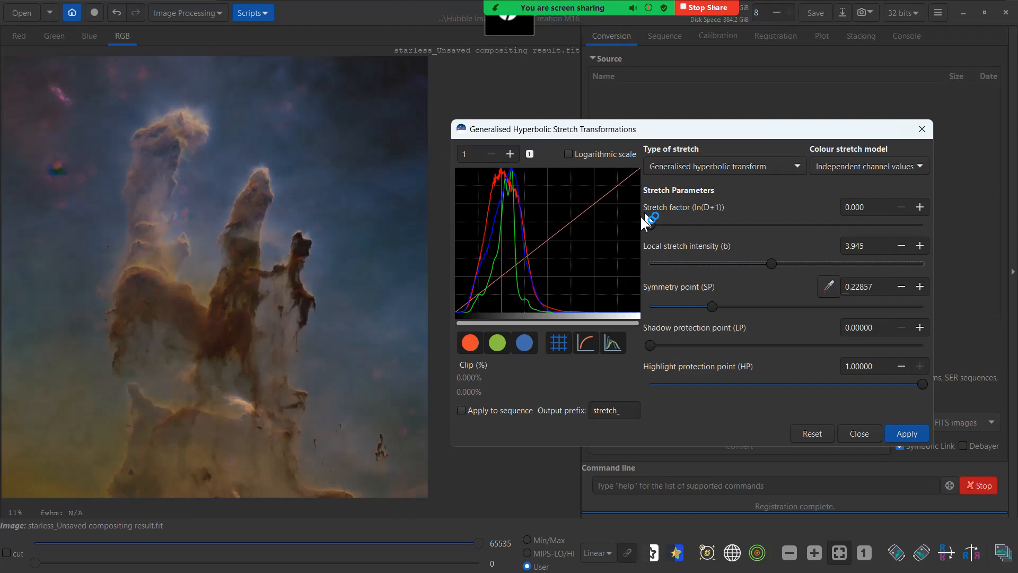
{"action": "left_click_drag", "start_coordinate": [651, 221], "coordinate": [657, 224]}
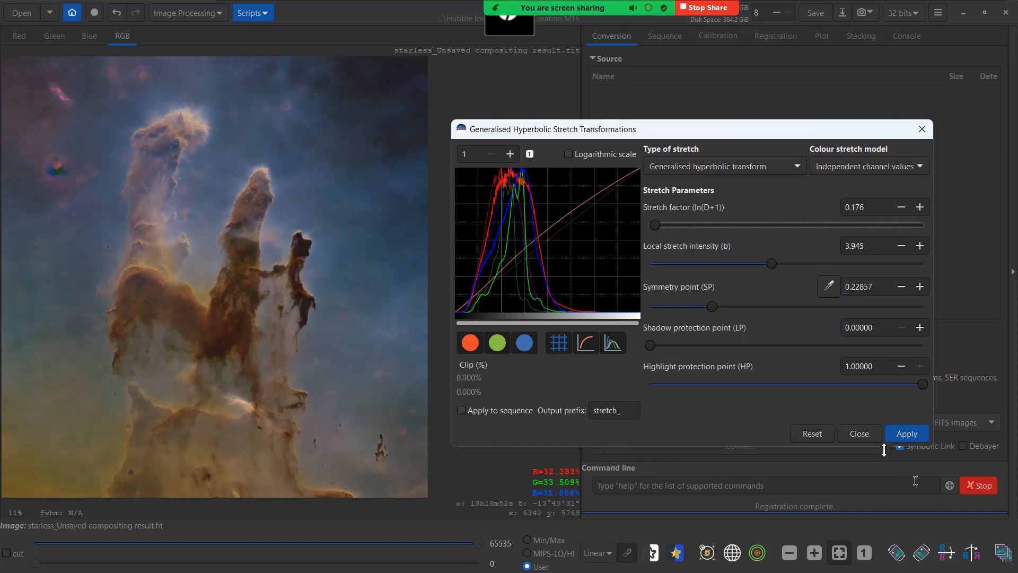
{"action": "left_click_drag", "start_coordinate": [921, 382], "coordinate": [861, 390]}
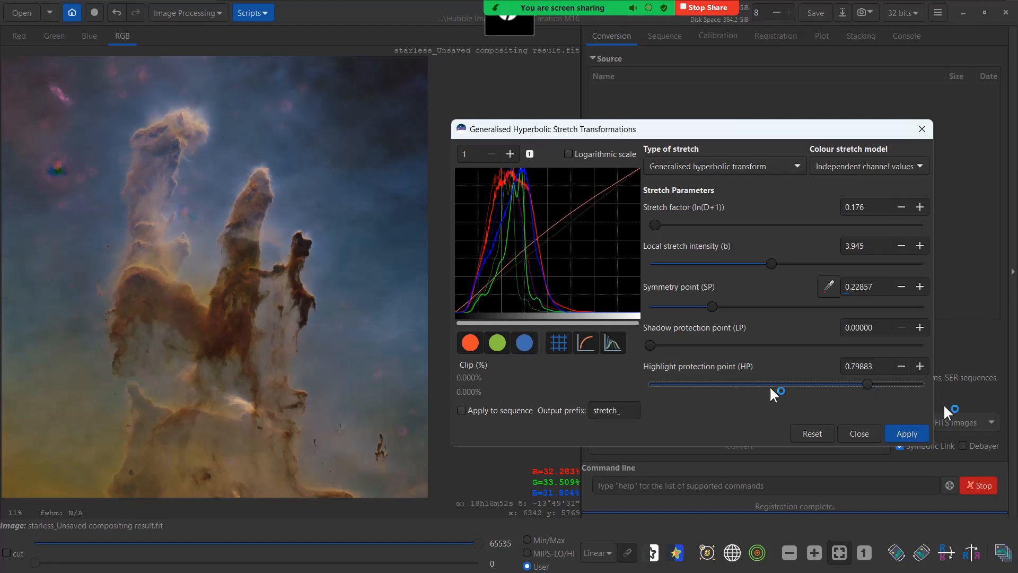
{"action": "left_click_drag", "start_coordinate": [869, 383], "coordinate": [854, 383]}
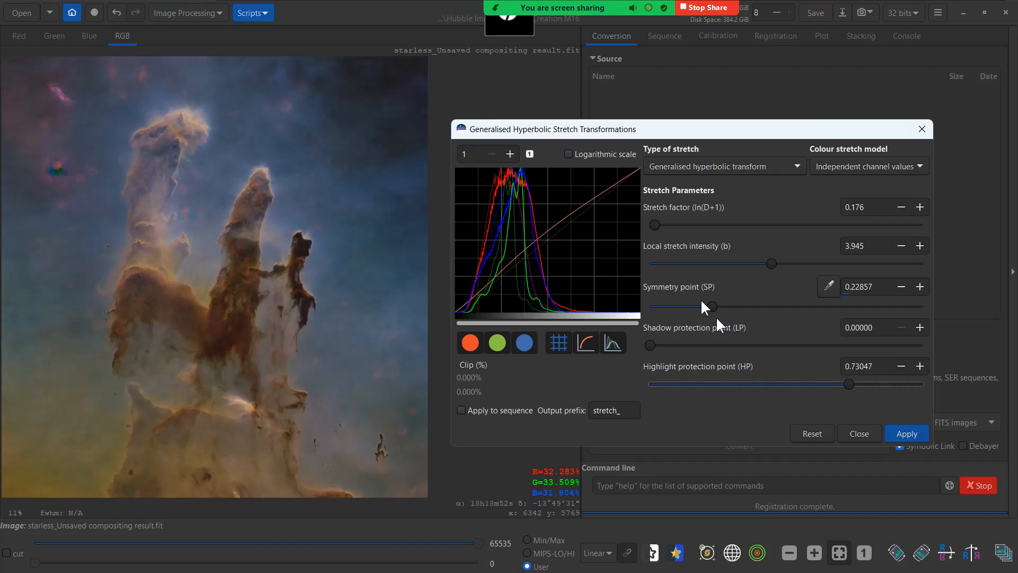
Change the symmetry point to about 0.246 and apply the stretch to all channels
{"action": "left_click_drag", "start_coordinate": [712, 307], "coordinate": [736, 307]}
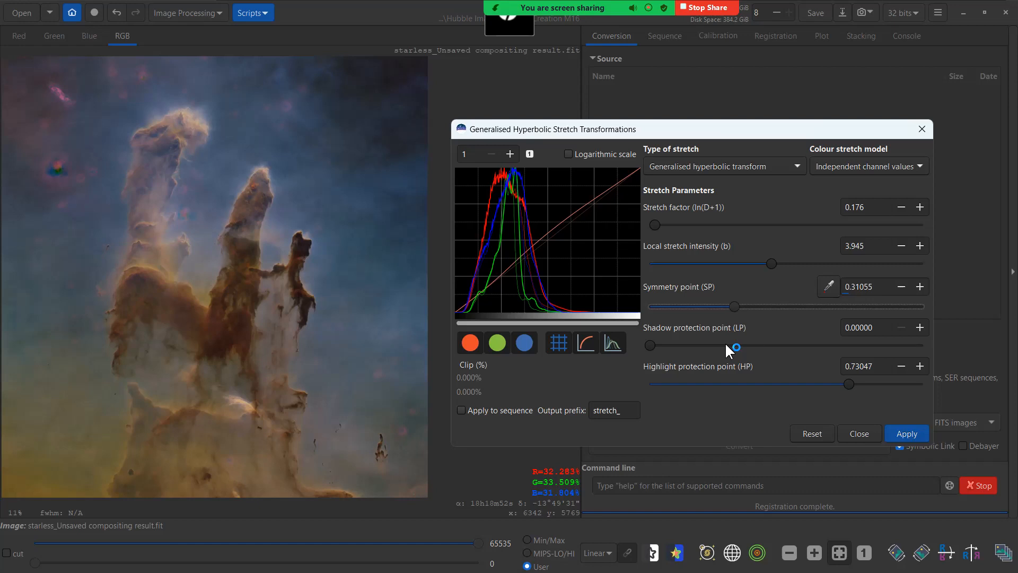
{"action": "key", "text": "Left"}
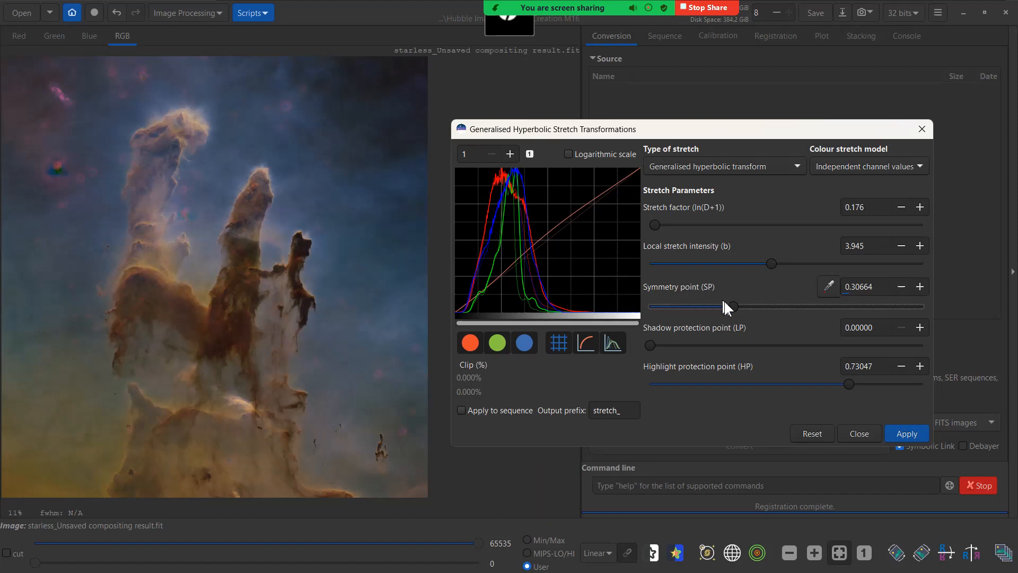
{"action": "left_click_drag", "start_coordinate": [733, 304], "coordinate": [718, 307]}
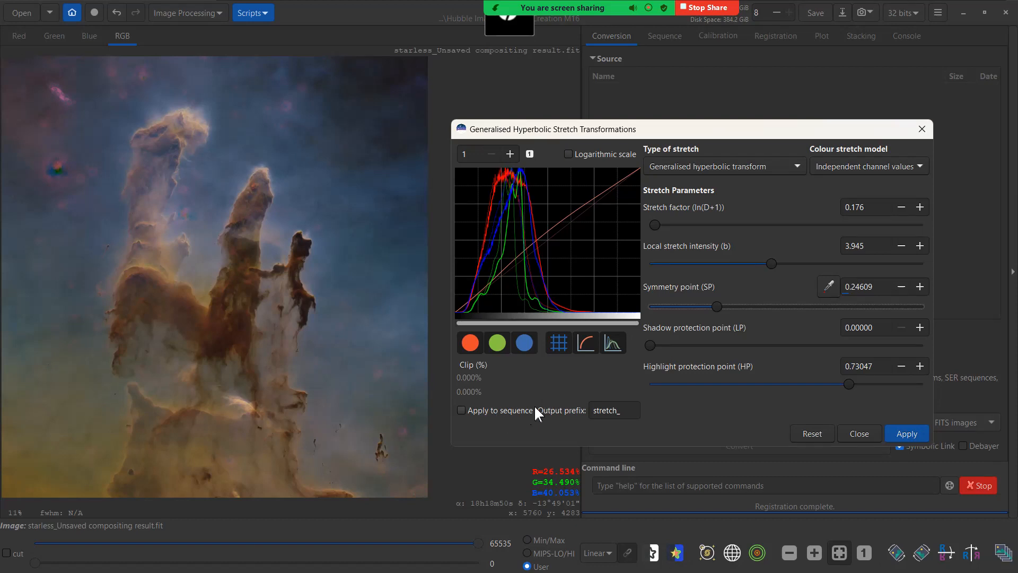
{"action": "left_click", "coordinate": [902, 432]}
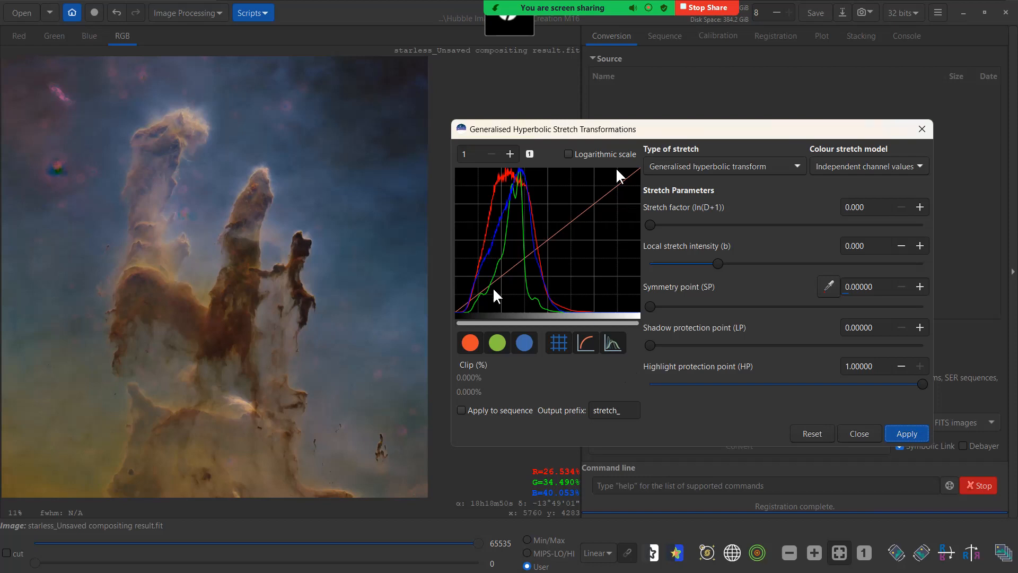
Apply a linear black-point shift of about 0.00586 to the starless image and close the stretch dialog
{"action": "left_click", "coordinate": [794, 164]}
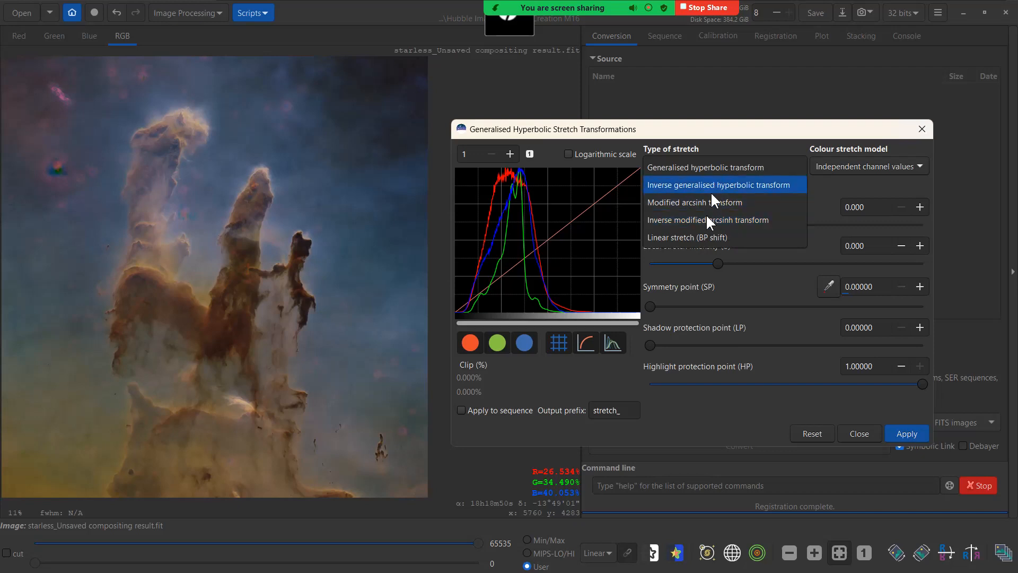
{"action": "left_click", "coordinate": [705, 238]}
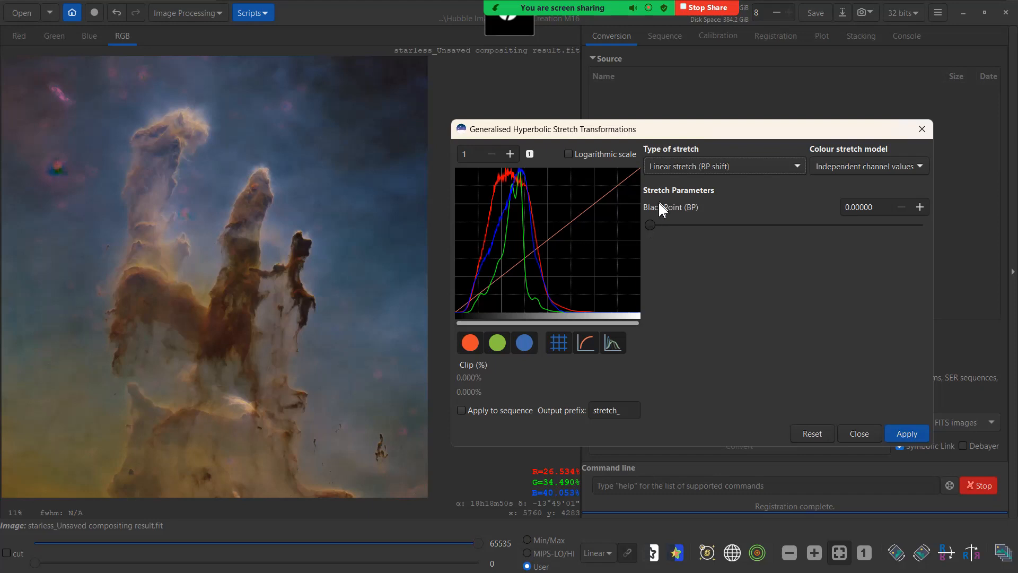
{"action": "left_click_drag", "start_coordinate": [648, 224], "coordinate": [662, 224]}
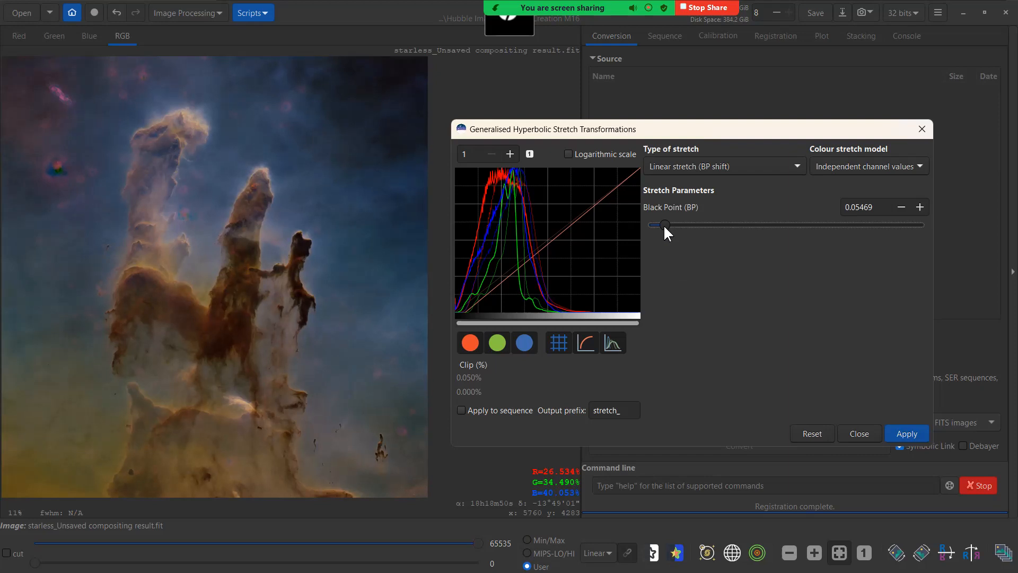
{"action": "left_click_drag", "start_coordinate": [665, 223], "coordinate": [647, 228]}
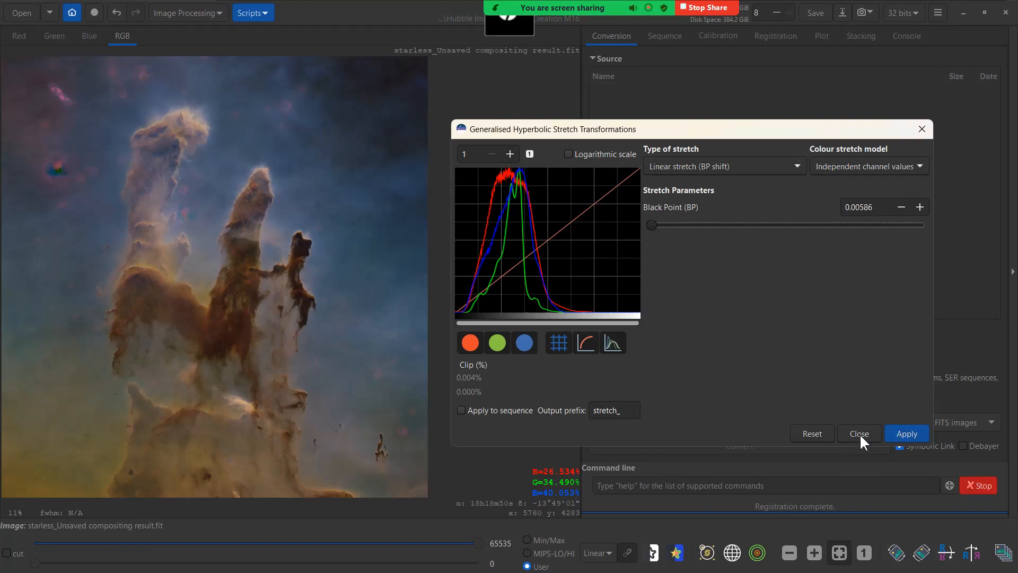
{"action": "left_click", "coordinate": [893, 436]}
{"action": "left_click", "coordinate": [868, 430]}
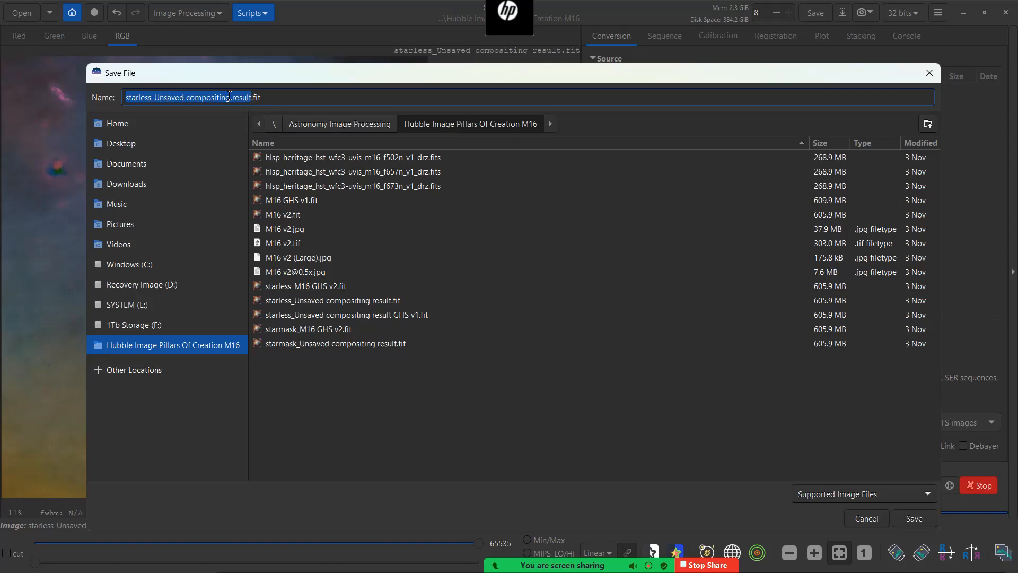
Save the stretched starless image as starless_M16 v4.fit in 32-bit floating point format
{"action": "left_click_drag", "start_coordinate": [228, 97], "coordinate": [221, 98]}
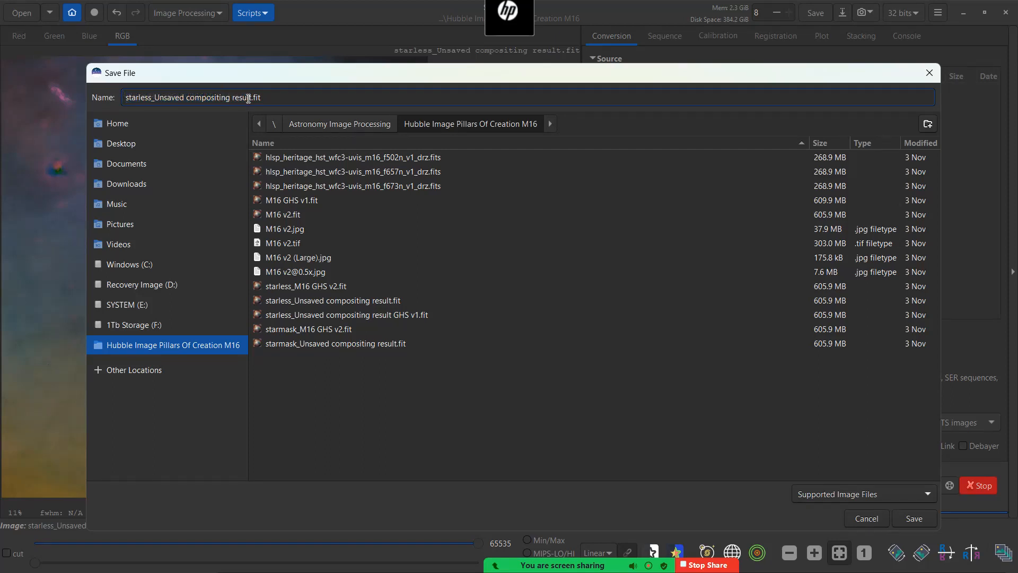
{"action": "left_click_drag", "start_coordinate": [252, 98], "coordinate": [205, 98]}
{"action": "key", "text": "shift+Home"}
{"action": "key", "text": "shift+End"}
{"action": "left_click", "coordinate": [156, 97]}
{"action": "left_click_drag", "start_coordinate": [154, 98], "coordinate": [168, 98]}
{"action": "left_click", "coordinate": [183, 97]}
{"action": "left_click_drag", "start_coordinate": [159, 97], "coordinate": [247, 98]}
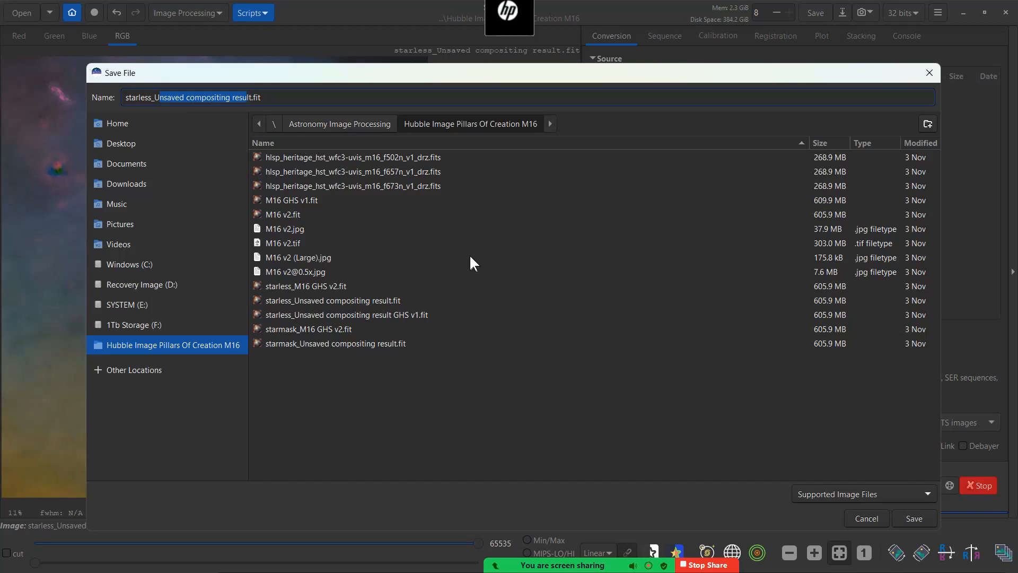
{"action": "key", "text": "BackSpace"}
{"action": "key", "text": "BackSpace"}
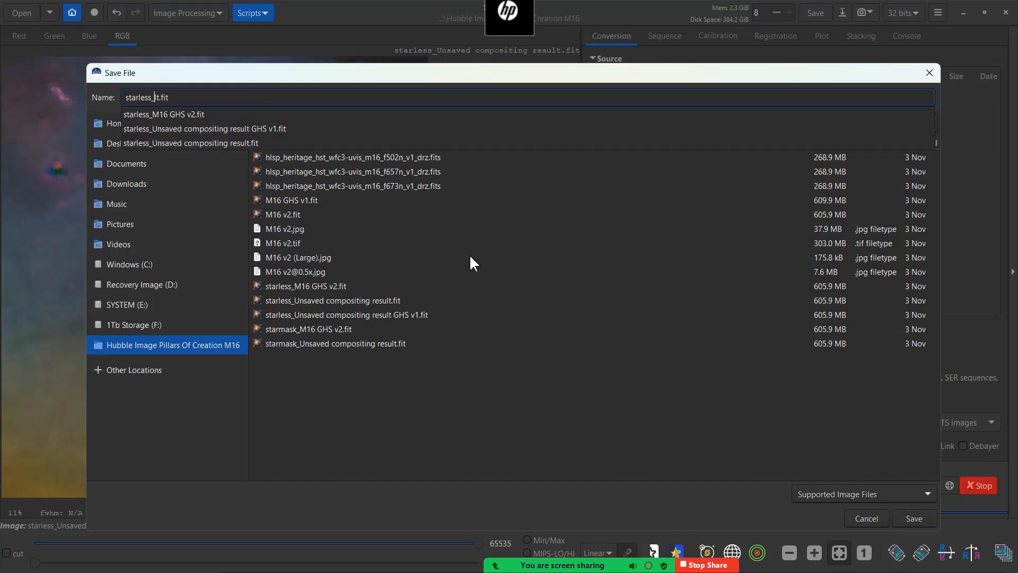
{"action": "type", "text": "M1"}
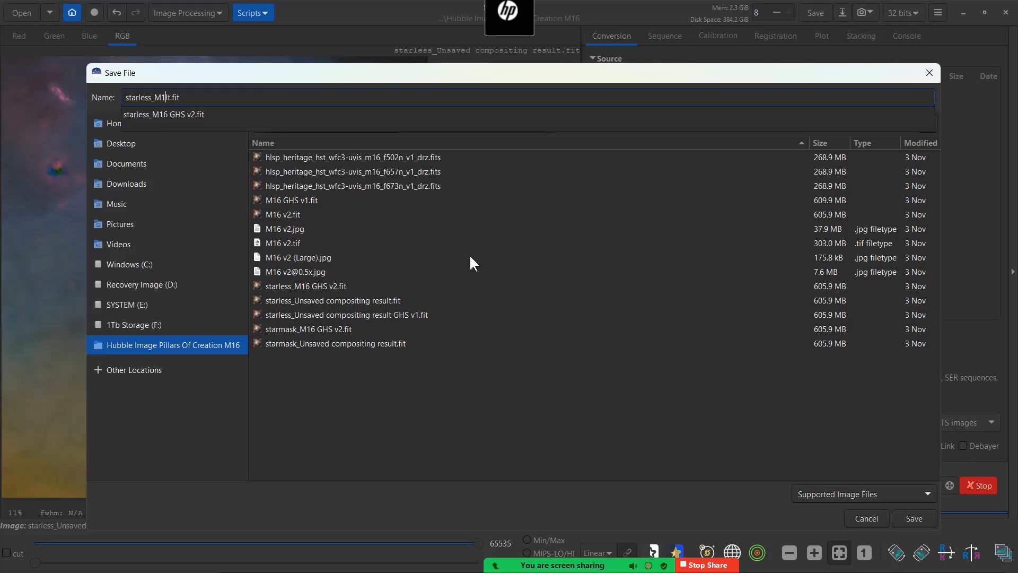
{"action": "type", "text": "6"}
{"action": "key", "text": "Delete"}
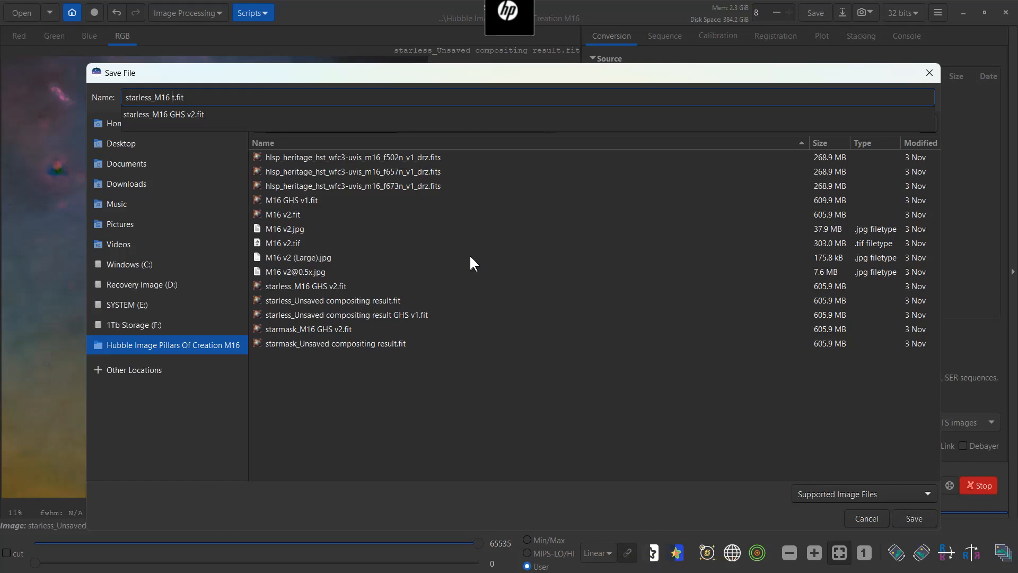
{"action": "key", "text": "Delete"}
{"action": "type", "text": "v4"}
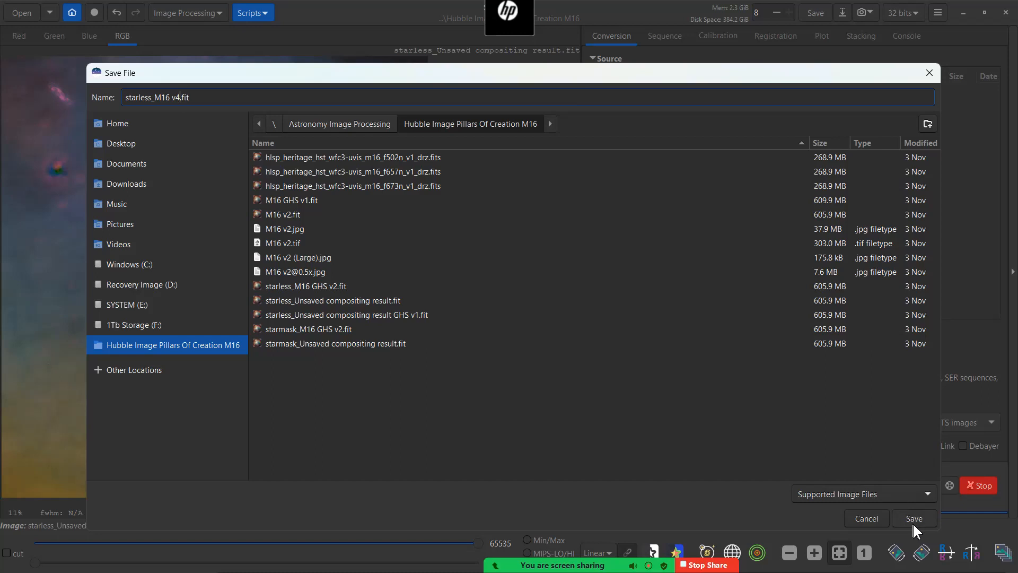
{"action": "key", "text": "Return"}
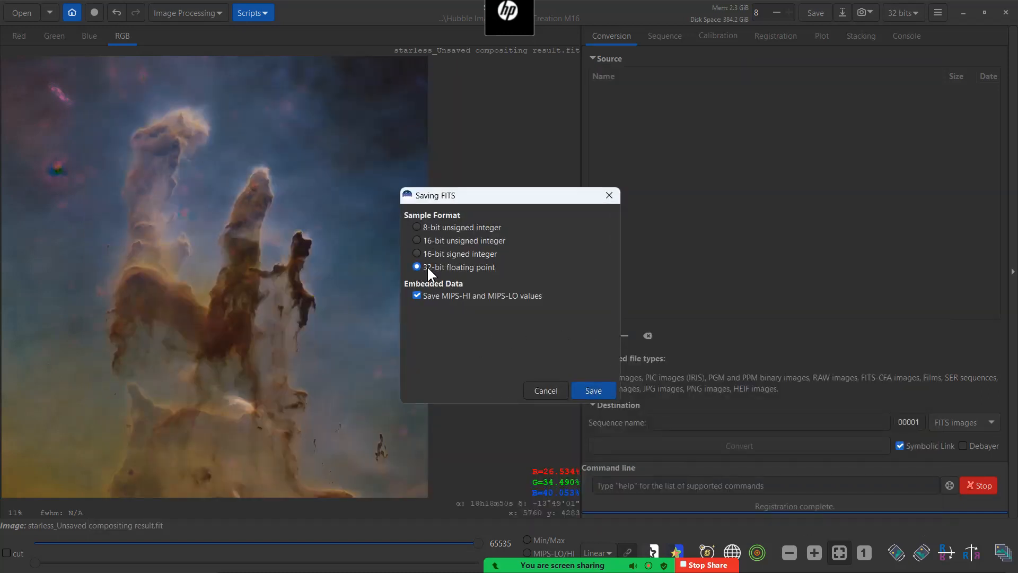
{"action": "left_click", "coordinate": [597, 390]}
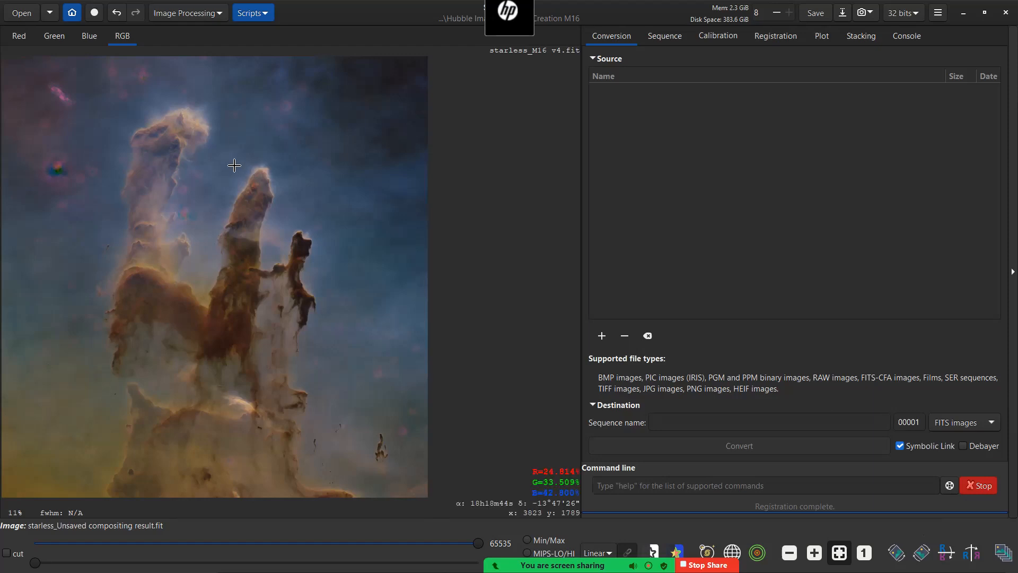
Open starless_M16 GHS v2.fit to examine the previously processed starless version
{"action": "left_click", "coordinate": [17, 12]}
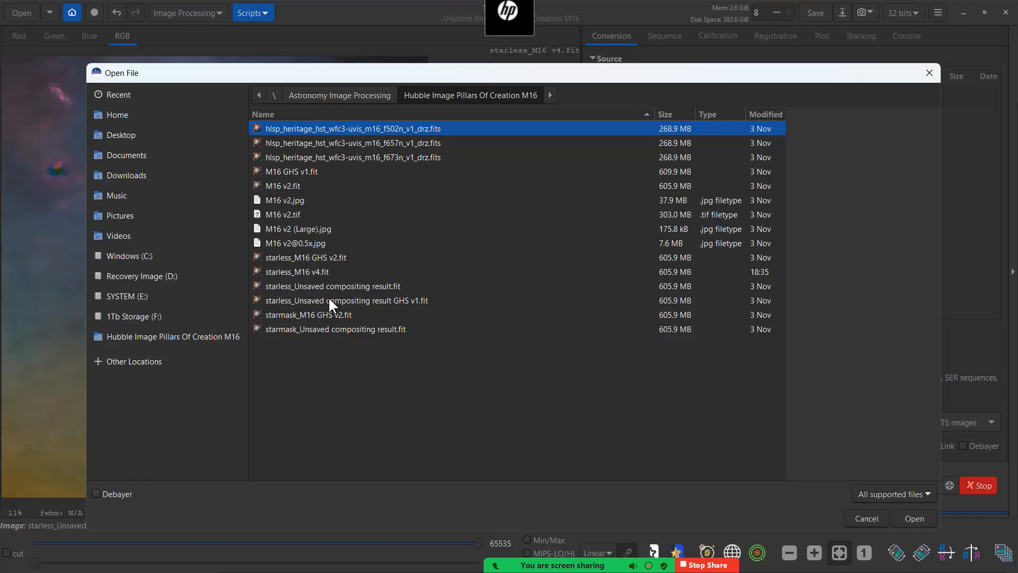
{"action": "left_click", "coordinate": [321, 259]}
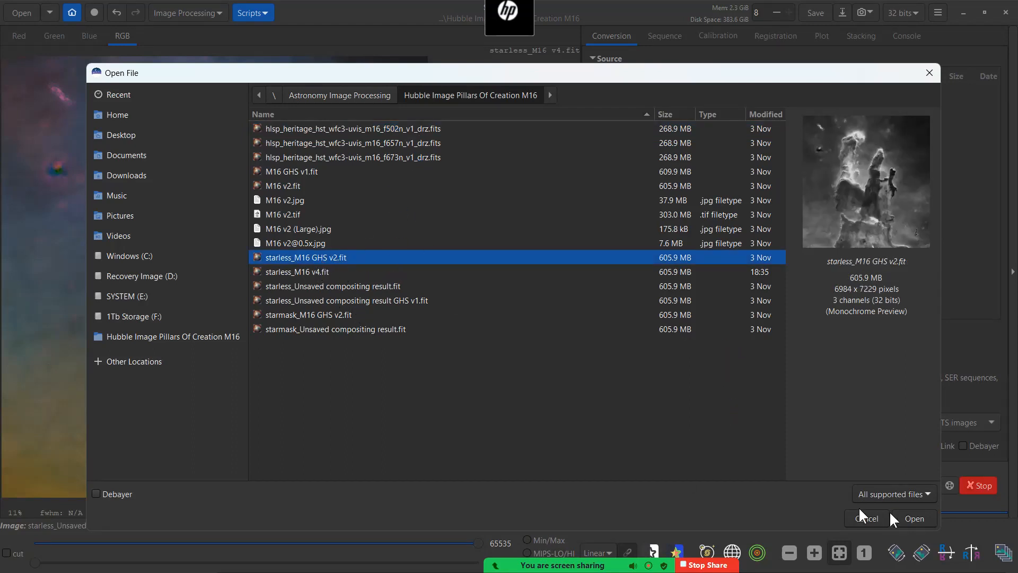
{"action": "left_click", "coordinate": [914, 518]}
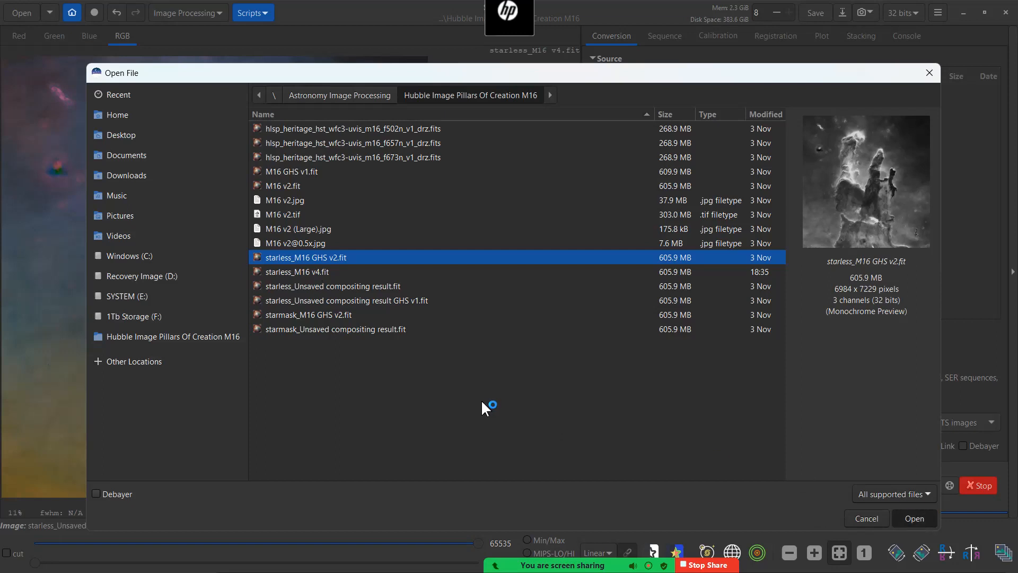
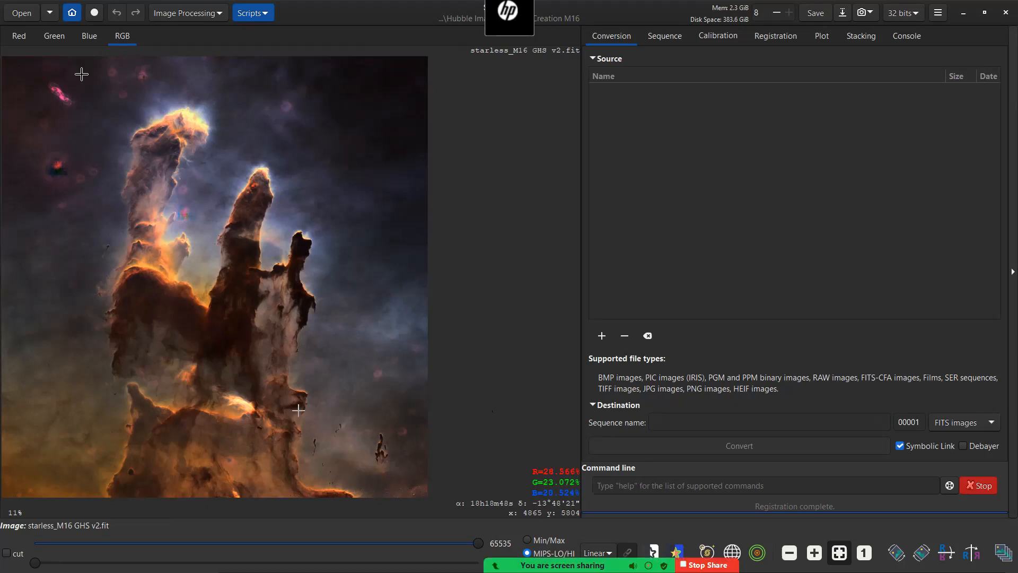
Open the star mask image starmask_Unsaved compositing result.fit
{"action": "left_click", "coordinate": [22, 12]}
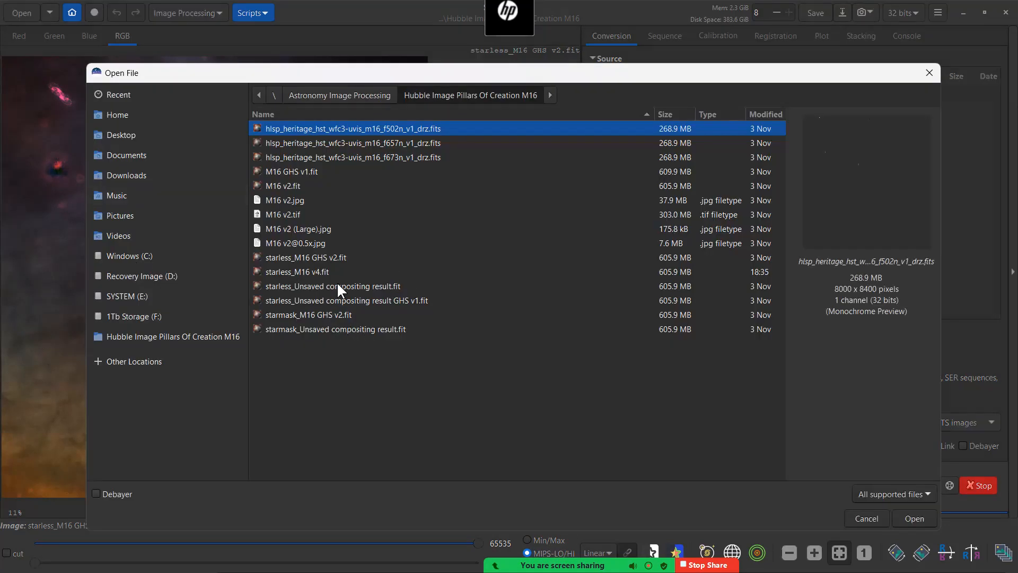
{"action": "left_click", "coordinate": [323, 329]}
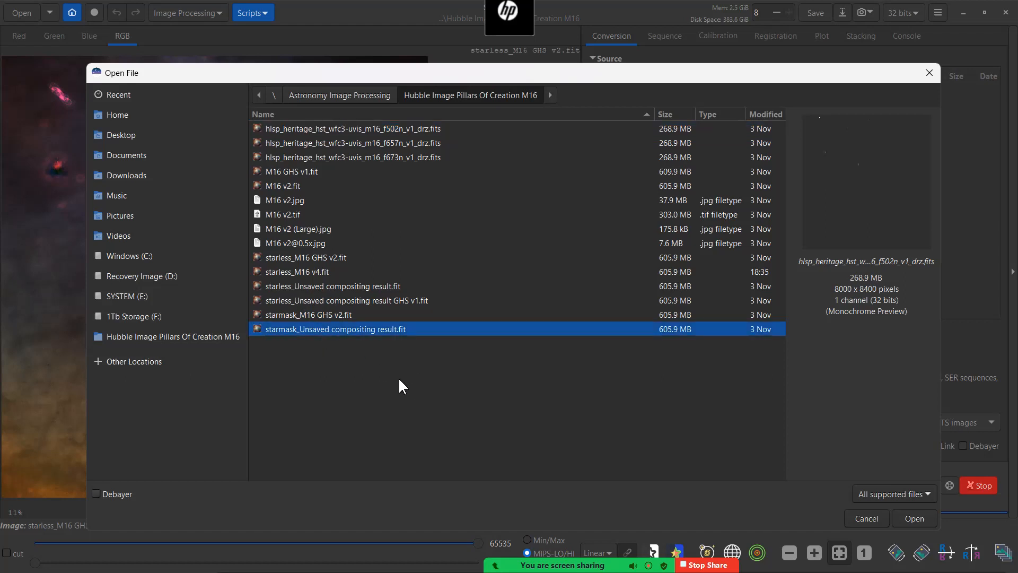
{"action": "left_click", "coordinate": [914, 519]}
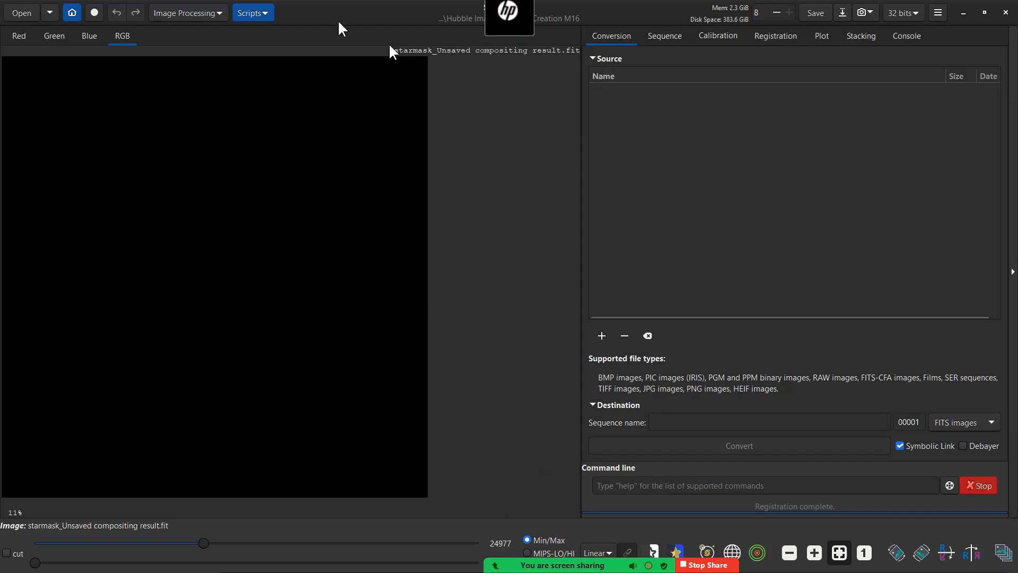
Set up a generalised hyperbolic transform for the star mask using the human weighted luminance colour stretch model
{"action": "left_click", "coordinate": [218, 12]}
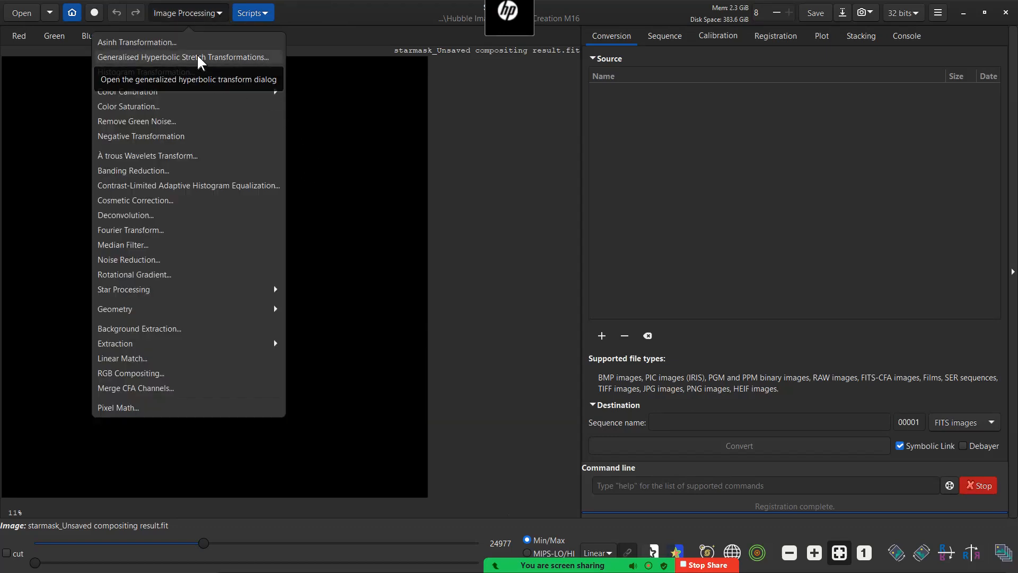
{"action": "left_click", "coordinate": [199, 58]}
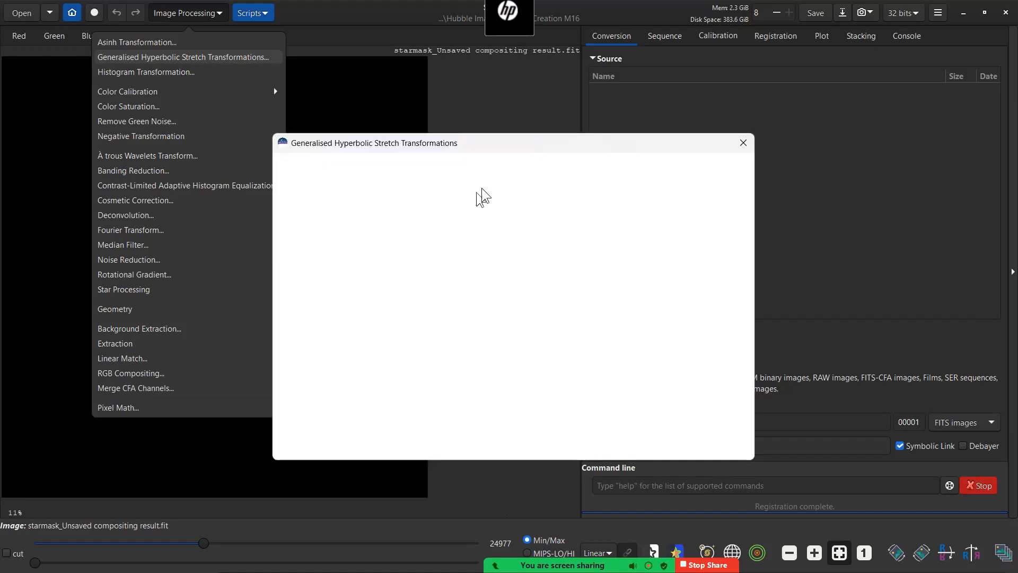
{"action": "left_click_drag", "start_coordinate": [495, 141], "coordinate": [691, 99]}
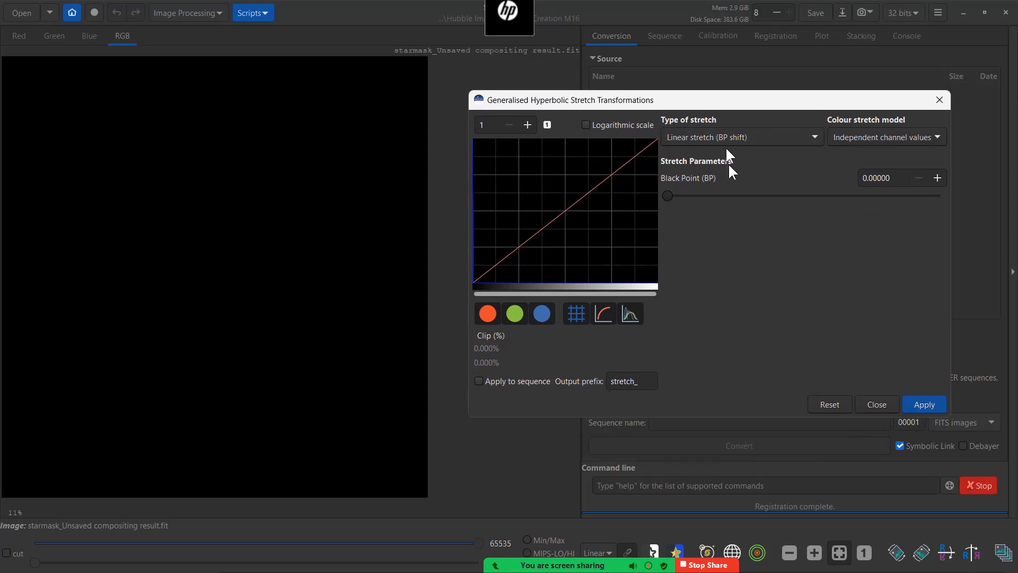
{"action": "left_click", "coordinate": [815, 135]}
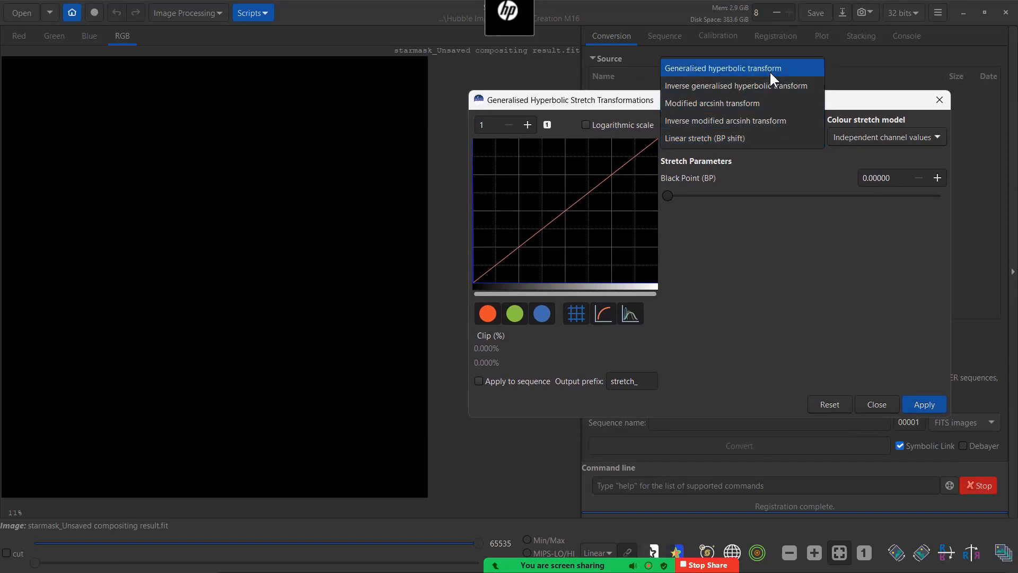
{"action": "left_click", "coordinate": [769, 71]}
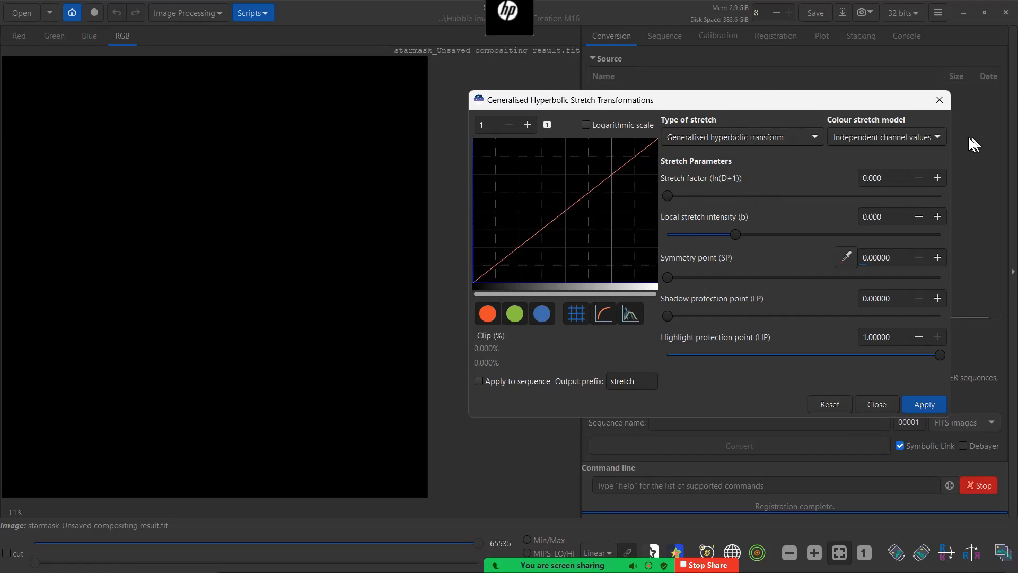
{"action": "left_click", "coordinate": [940, 137]}
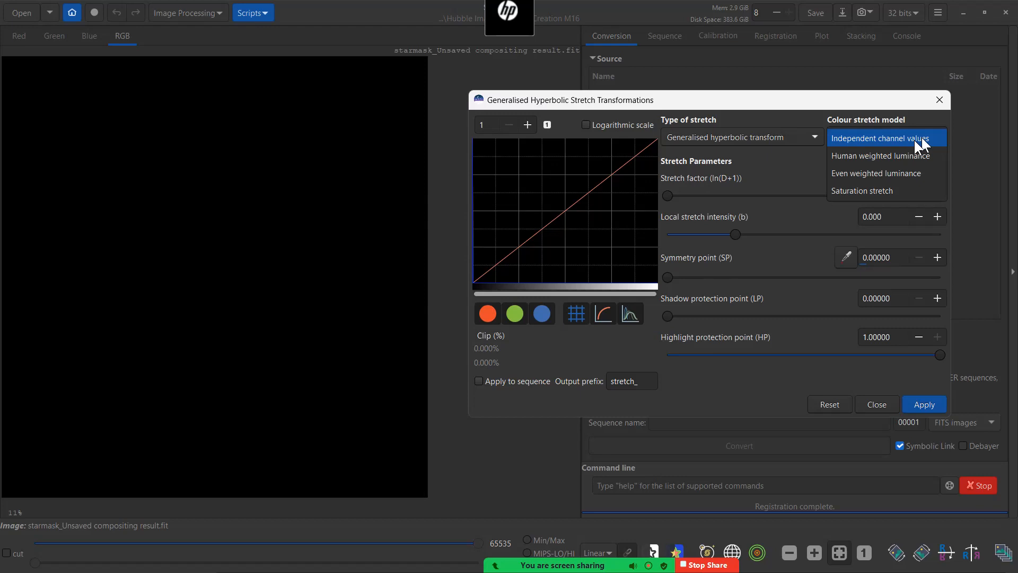
{"action": "left_click", "coordinate": [873, 155]}
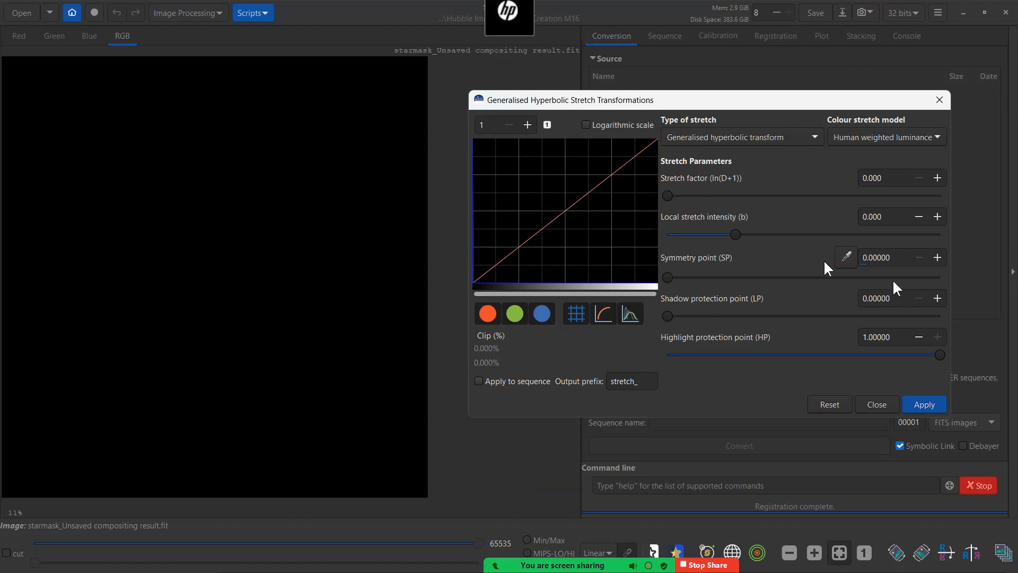
Stretch the star mask with symmetry point 0.001, local stretch intensity about 8.867 and stretch factor about 2.703
{"action": "left_click", "coordinate": [936, 258]}
{"action": "left_click_drag", "start_coordinate": [736, 236], "coordinate": [856, 234]}
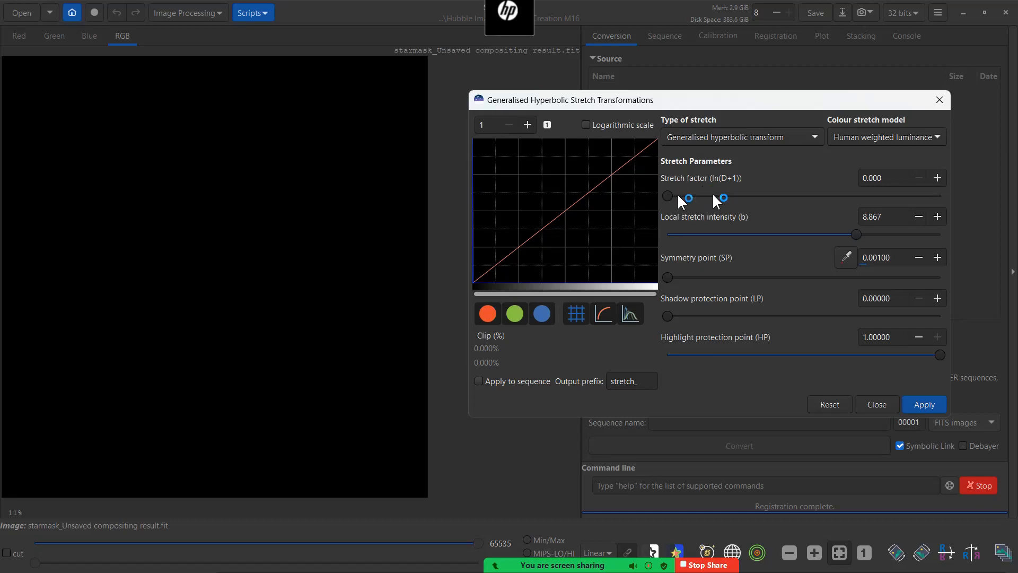
{"action": "scroll", "coordinate": [778, 196], "scroll_direction": "up", "scroll_amount": 5}
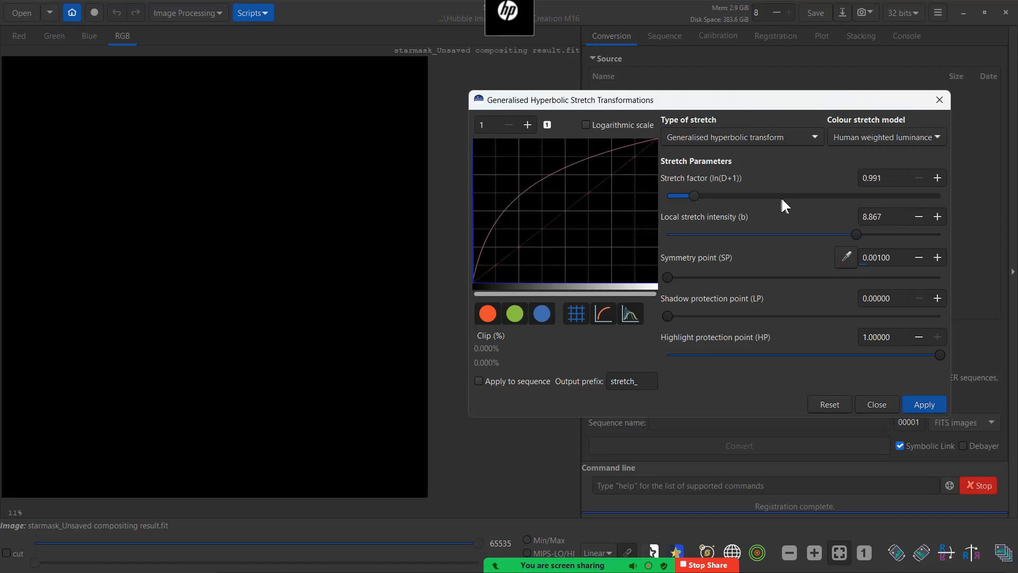
{"action": "scroll", "coordinate": [817, 197], "scroll_direction": "up", "scroll_amount": 1}
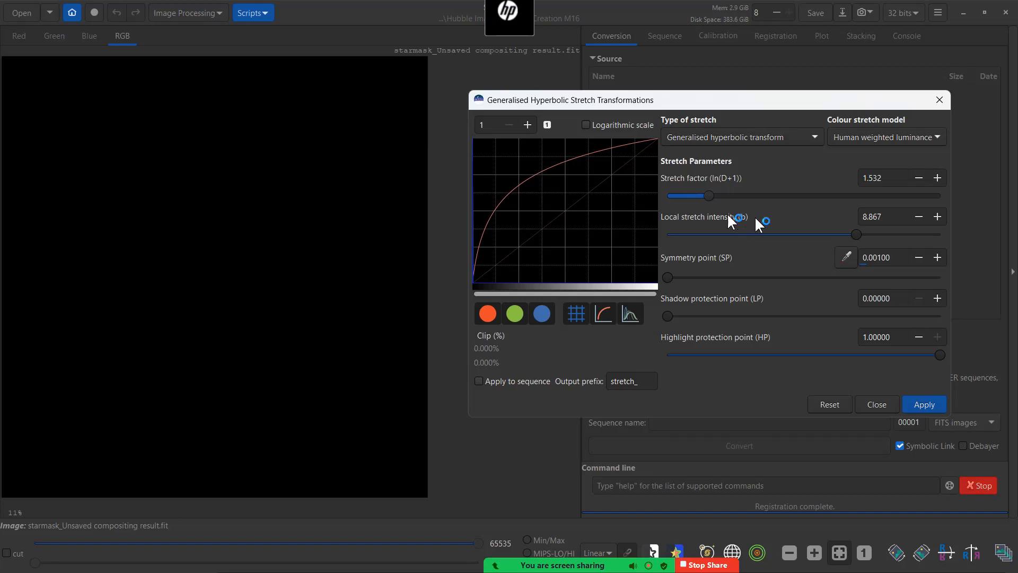
{"action": "left_click", "coordinate": [715, 196]}
{"action": "left_click", "coordinate": [818, 197]}
{"action": "left_click", "coordinate": [826, 198]}
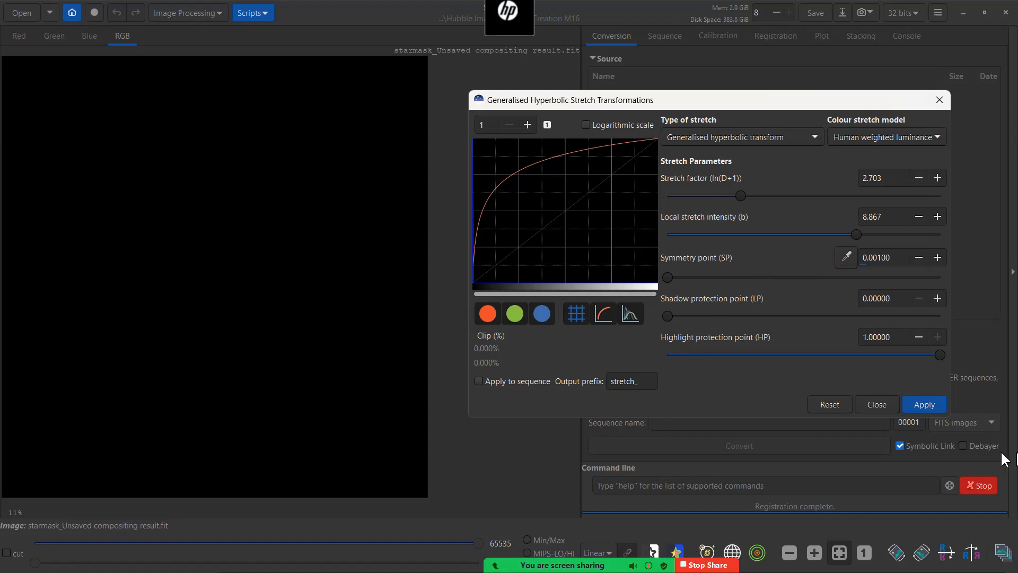
{"action": "left_click", "coordinate": [931, 404]}
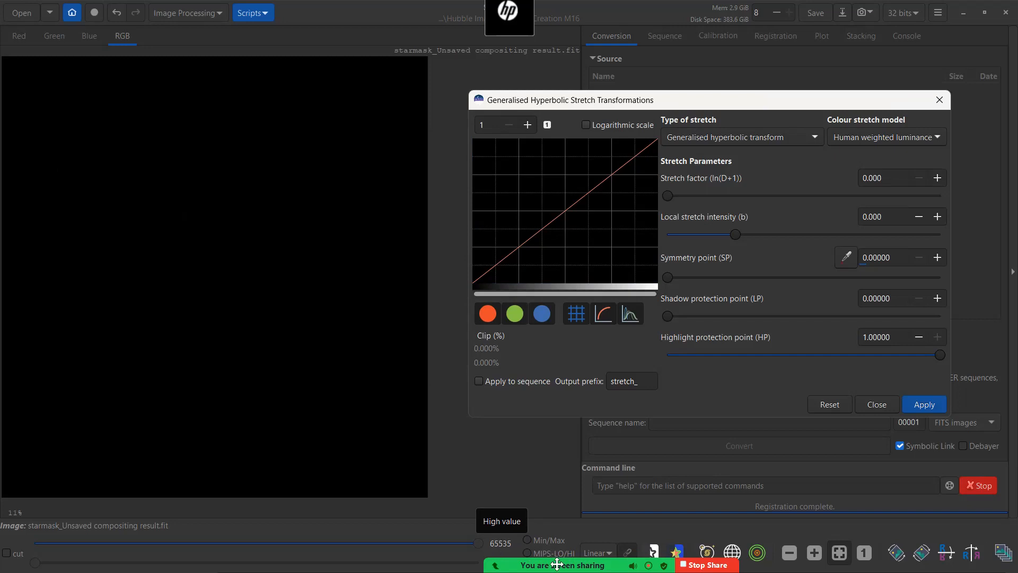
Switch the star mask preview's display mode from Linear to AutoStretch
{"action": "left_click_drag", "start_coordinate": [557, 564], "coordinate": [551, 539]}
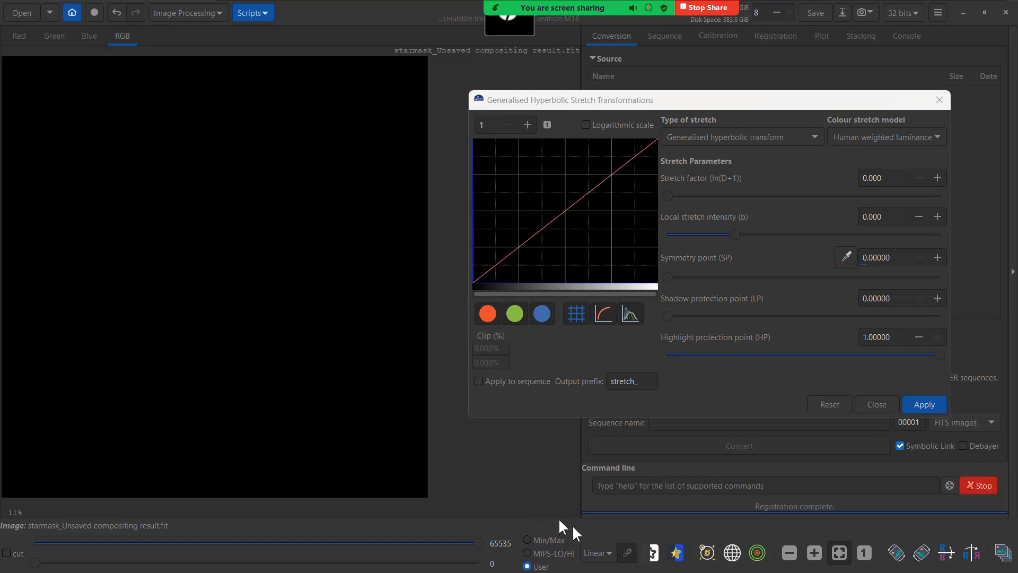
{"action": "left_click", "coordinate": [609, 552]}
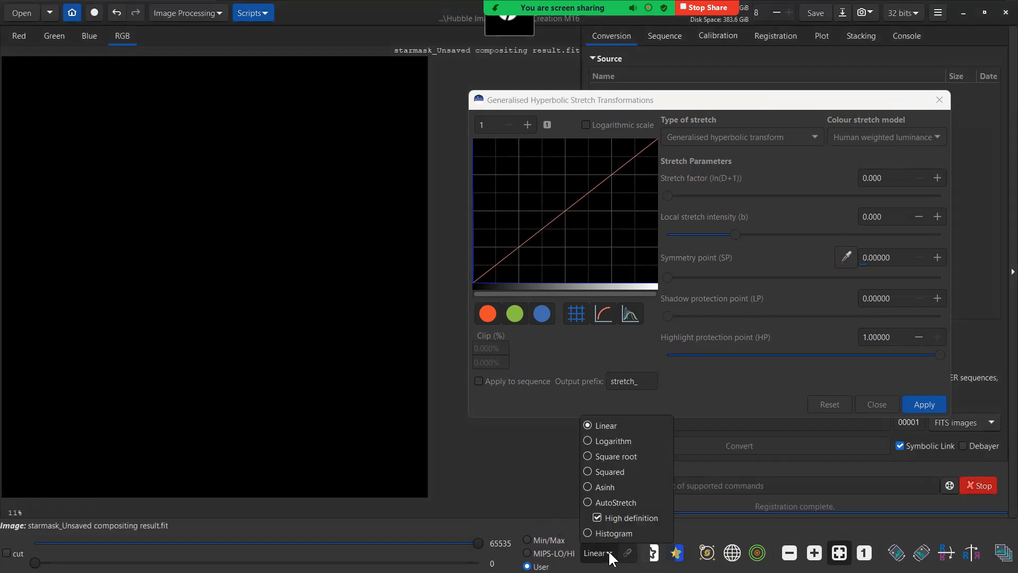
{"action": "left_click", "coordinate": [587, 499]}
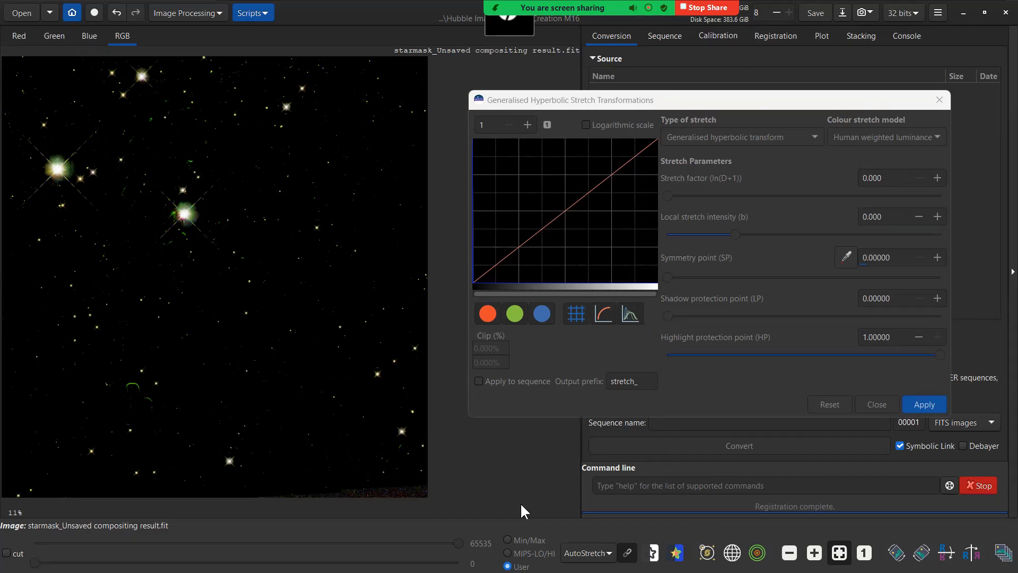
Return the preview to Linear display and apply a stretch with symmetry point 0.001, local stretch intensity about 7.148 and stretch factor about 5.098
{"action": "left_click", "coordinate": [605, 553]}
{"action": "left_click", "coordinate": [583, 423]}
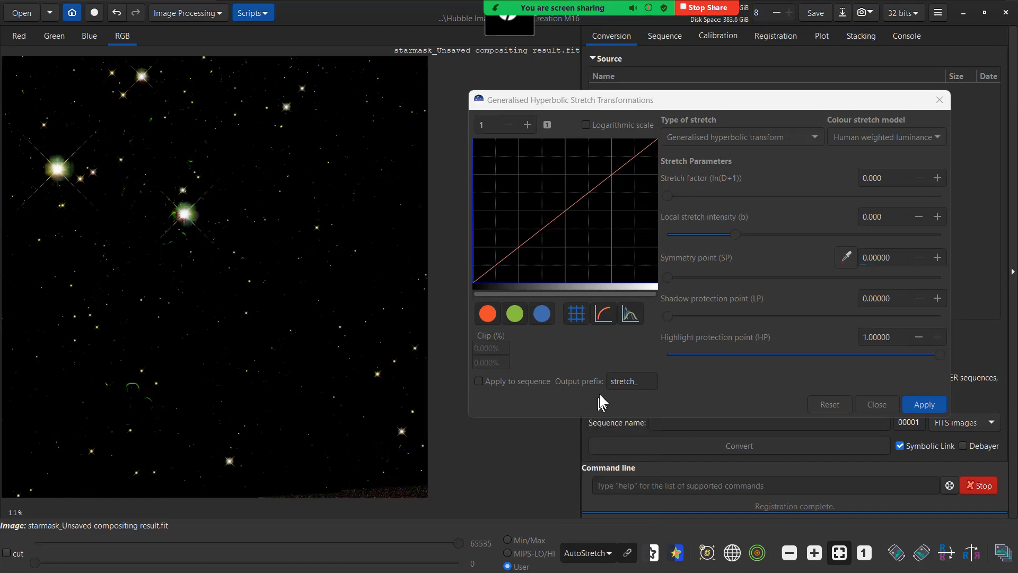
{"action": "left_click", "coordinate": [937, 257]}
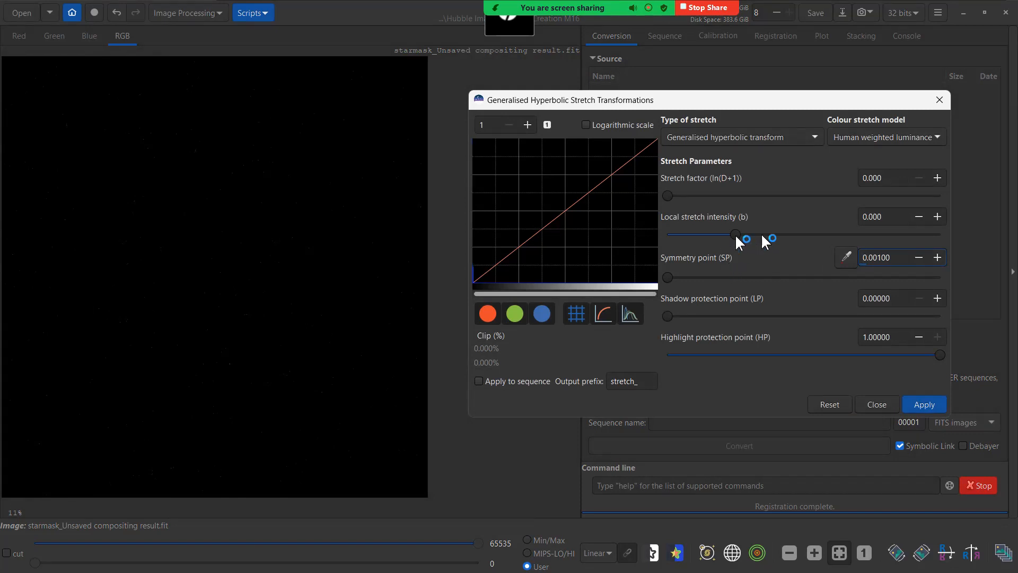
{"action": "left_click", "coordinate": [829, 234]}
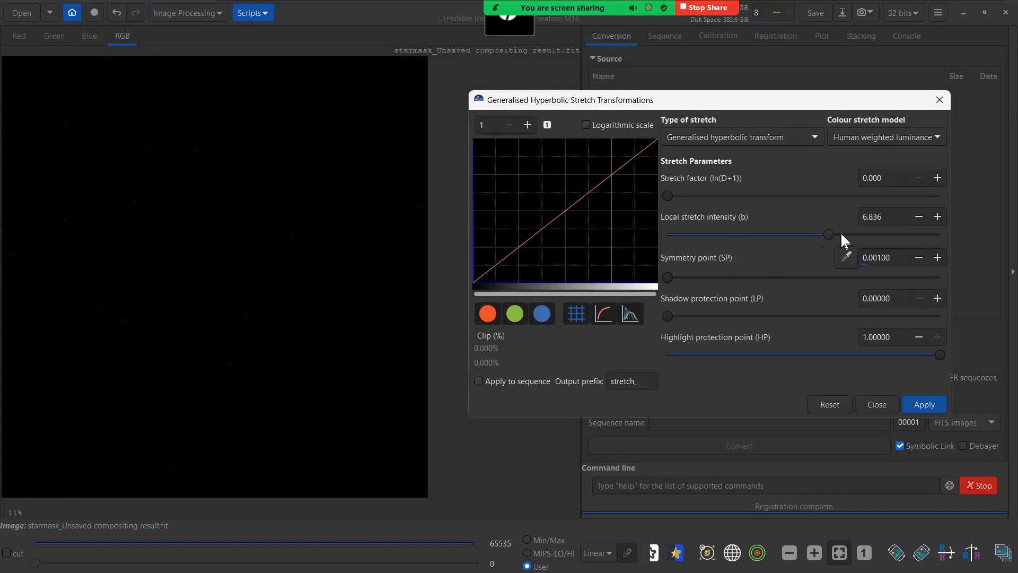
{"action": "left_click_drag", "start_coordinate": [837, 234], "coordinate": [835, 234]}
{"action": "left_click_drag", "start_coordinate": [669, 196], "coordinate": [762, 196]}
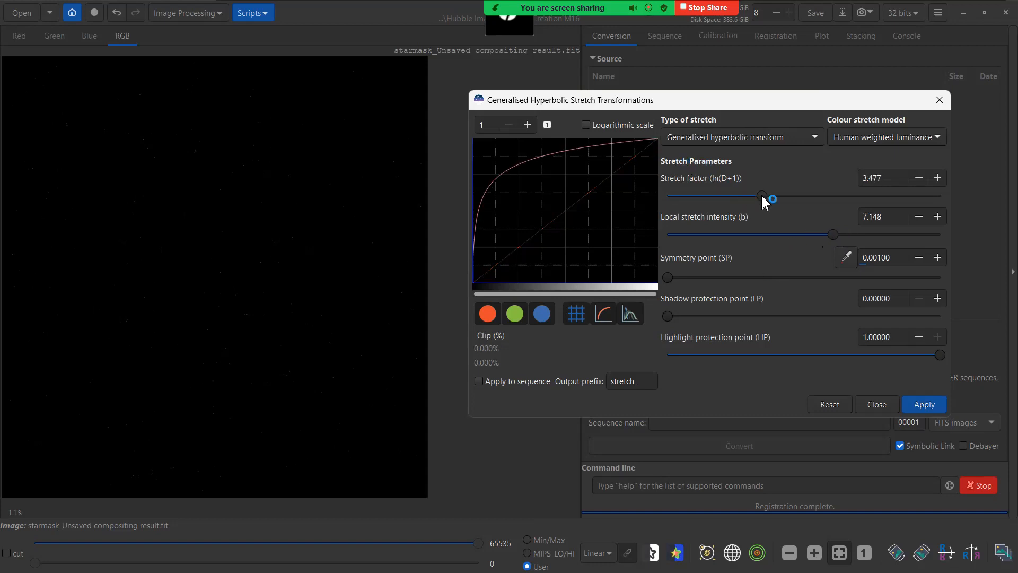
{"action": "left_click", "coordinate": [806, 196]}
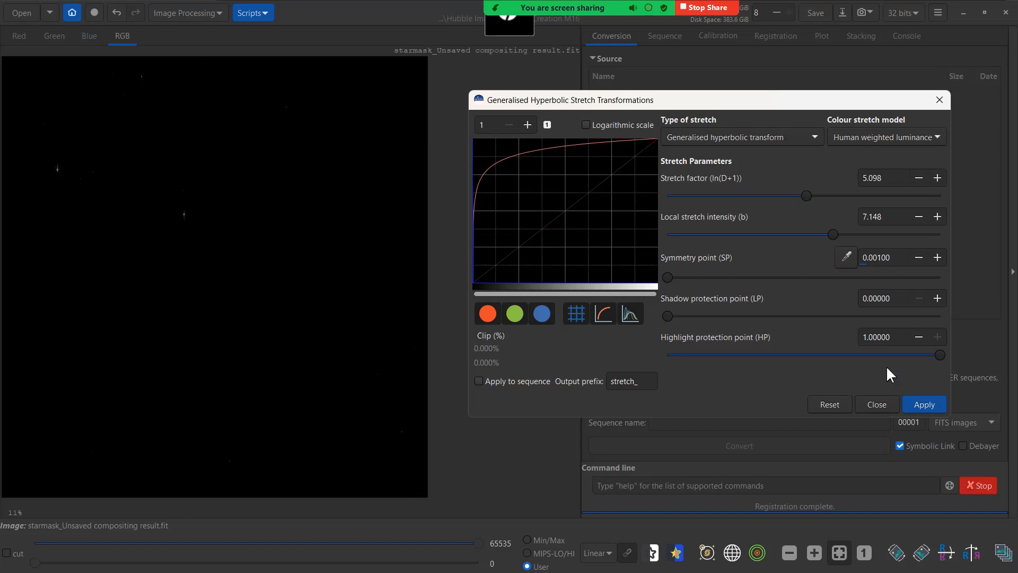
{"action": "left_click", "coordinate": [926, 406]}
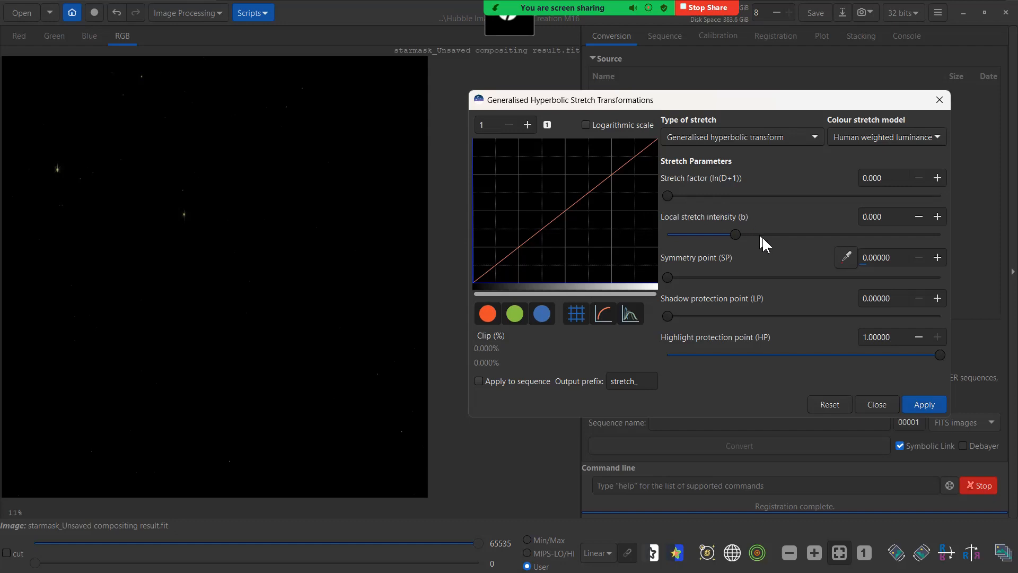
Apply another stretch with symmetry point 0.001, local stretch intensity about 7.266, stretch factor about 5.391 and highlight protection point about 0.684
{"action": "left_click", "coordinate": [938, 256]}
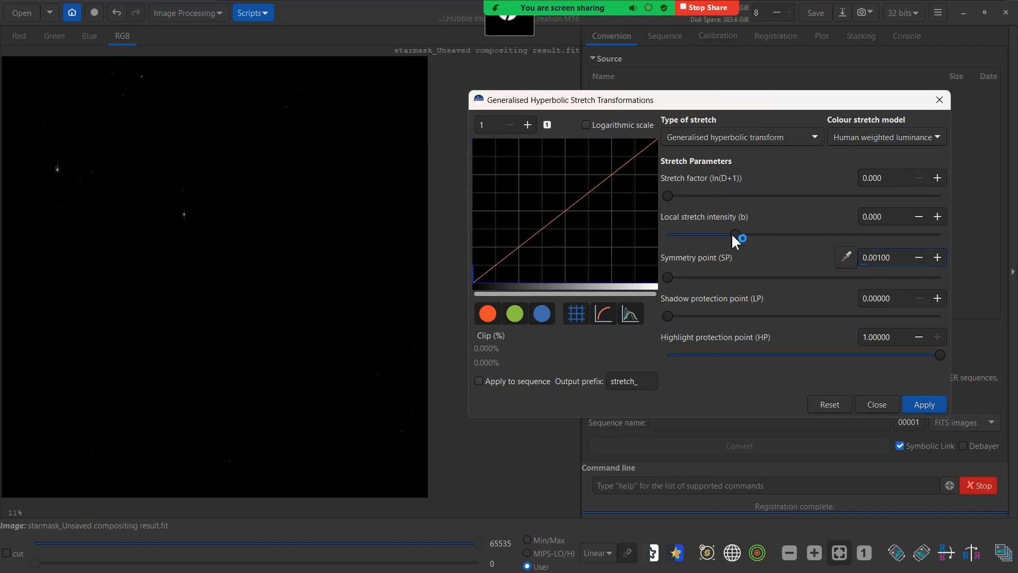
{"action": "left_click_drag", "start_coordinate": [737, 236], "coordinate": [824, 237]}
{"action": "left_click_drag", "start_coordinate": [827, 235], "coordinate": [837, 235]}
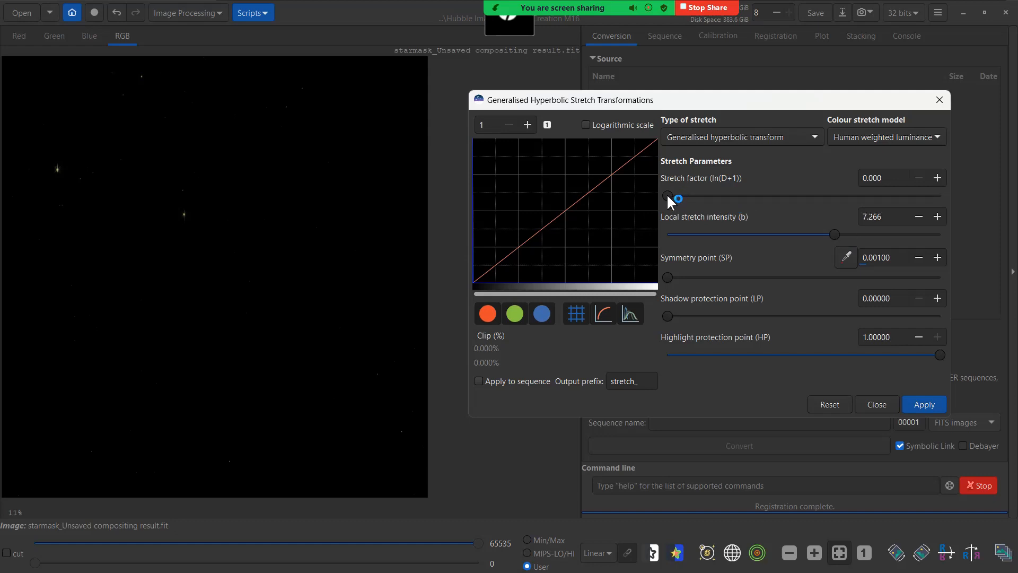
{"action": "left_click_drag", "start_coordinate": [668, 197], "coordinate": [784, 195]}
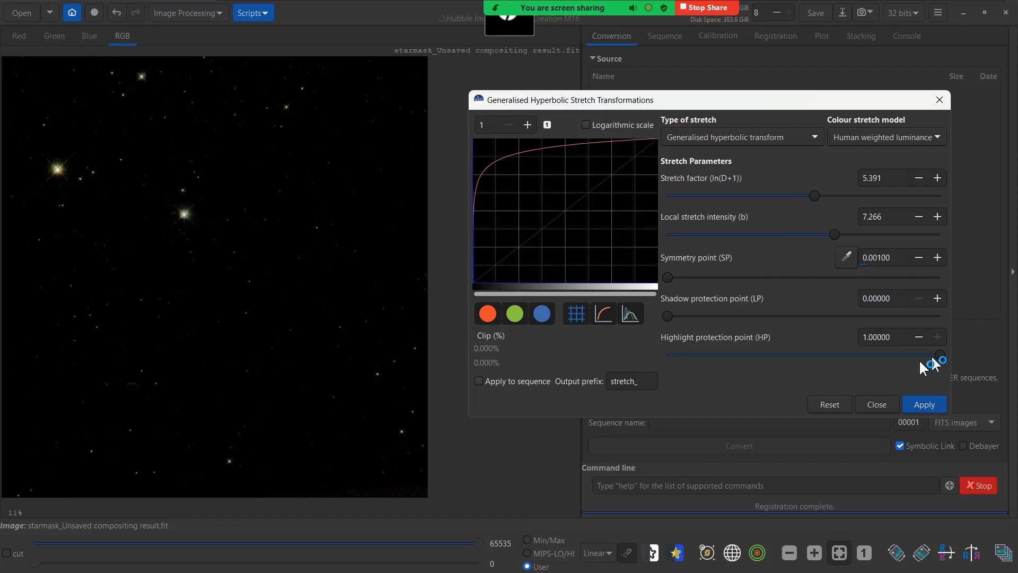
{"action": "left_click_drag", "start_coordinate": [940, 355], "coordinate": [848, 361]}
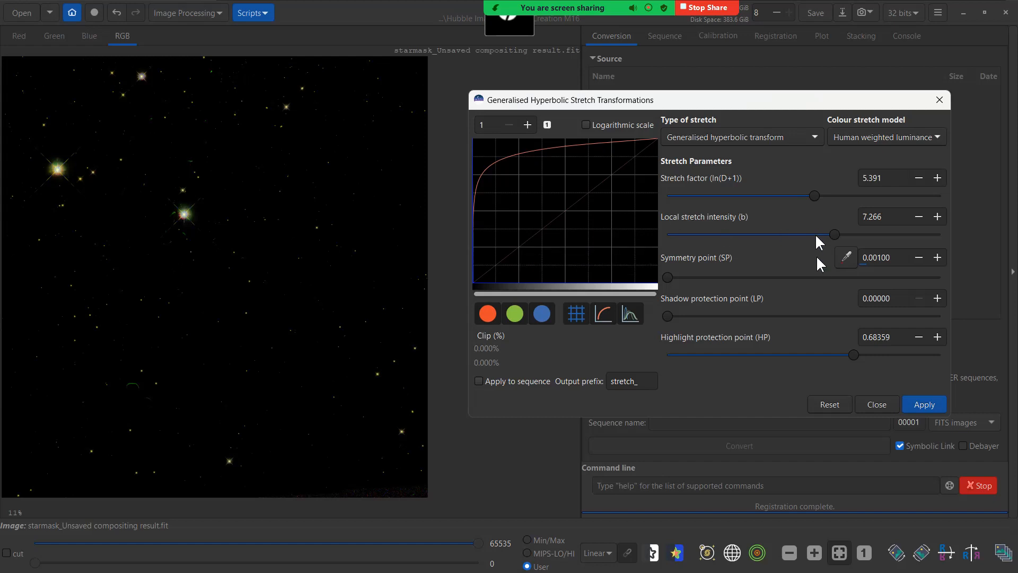
{"action": "left_click", "coordinate": [938, 258]}
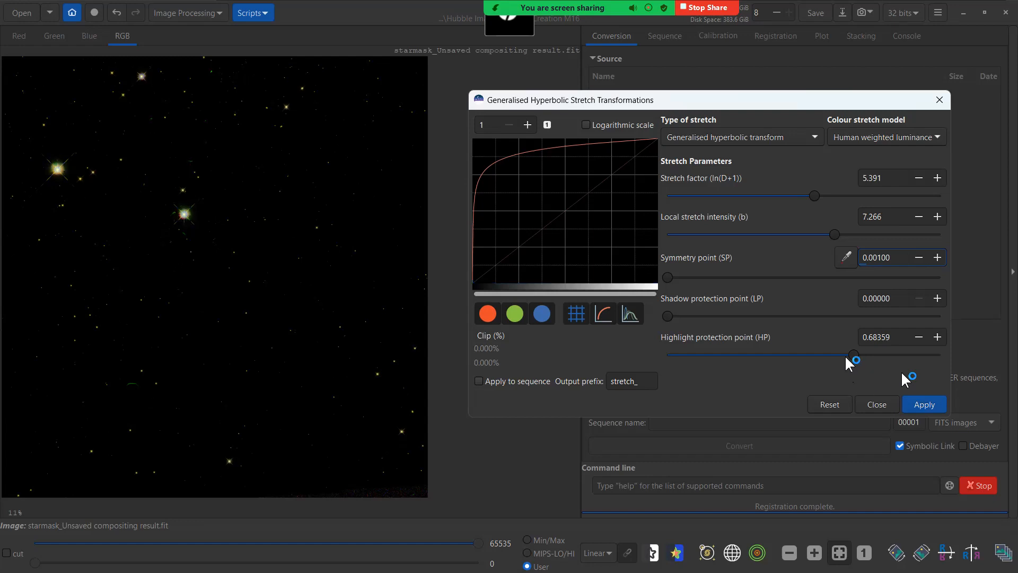
{"action": "left_click", "coordinate": [922, 404]}
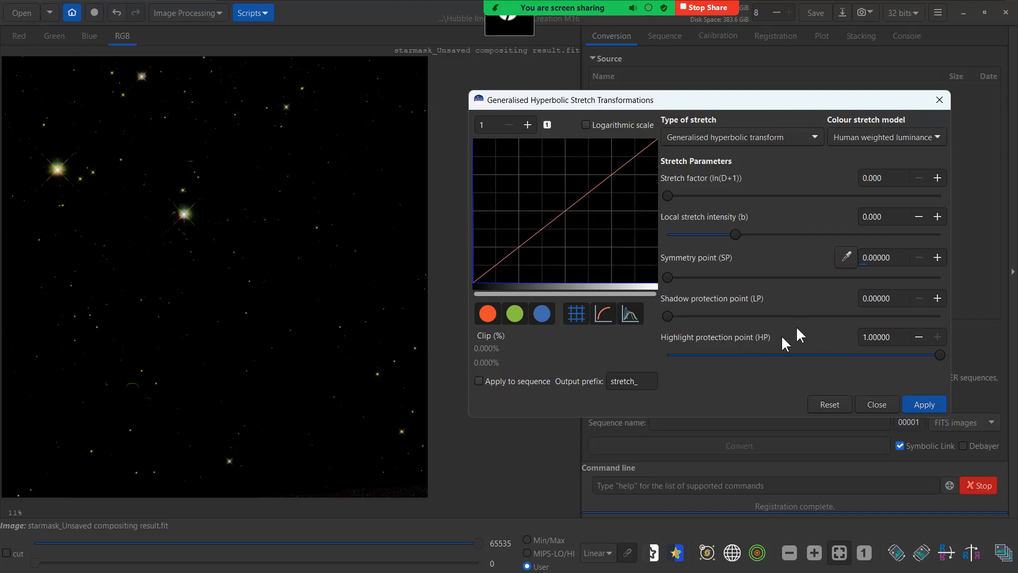
Set up a further star mask stretch with symmetry point 0.001, local stretch intensity about 5.82 and stretch factor 0.11
{"action": "left_click", "coordinate": [937, 257]}
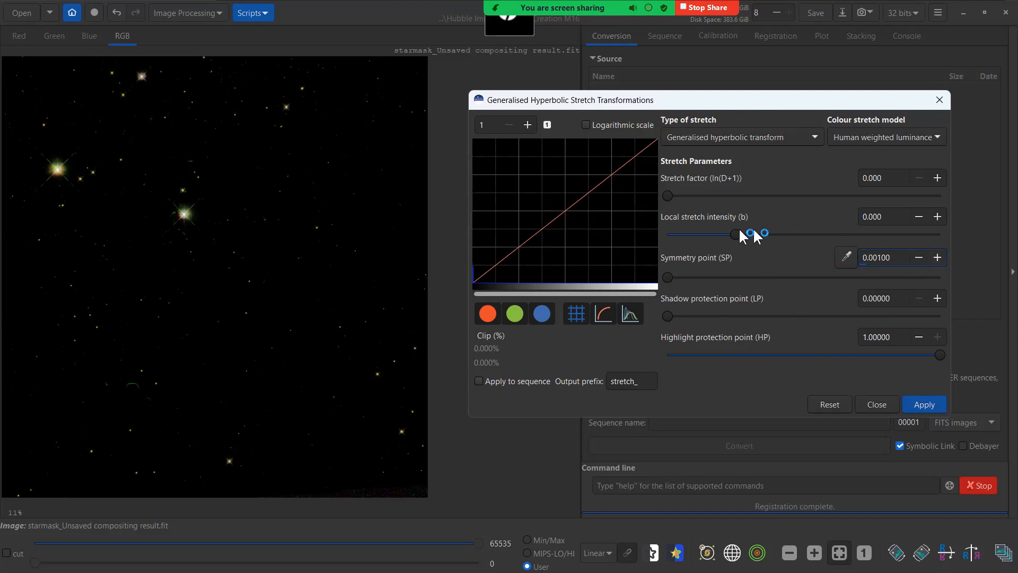
{"action": "left_click_drag", "start_coordinate": [802, 233], "coordinate": [818, 233]}
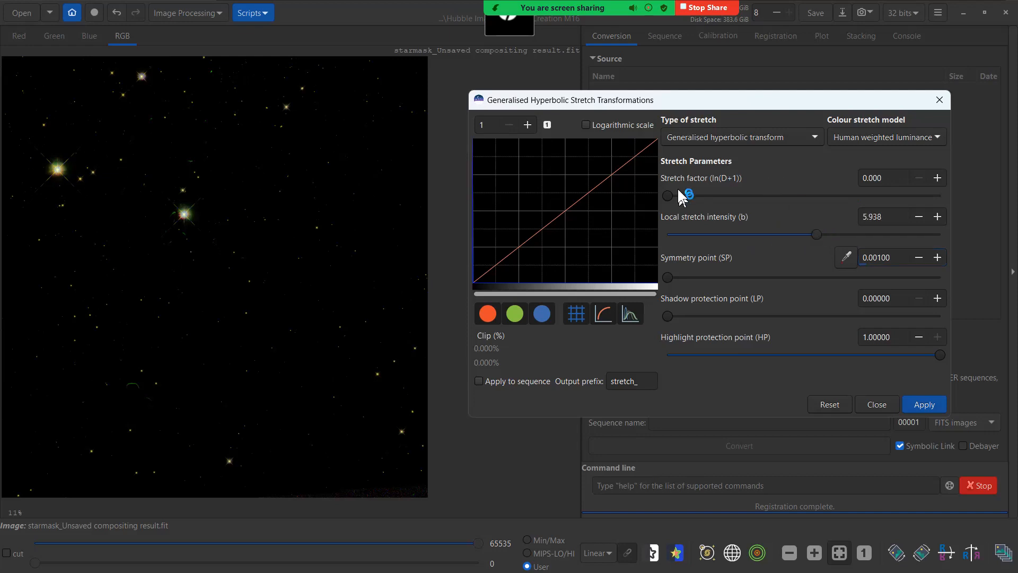
{"action": "left_click", "coordinate": [937, 178]}
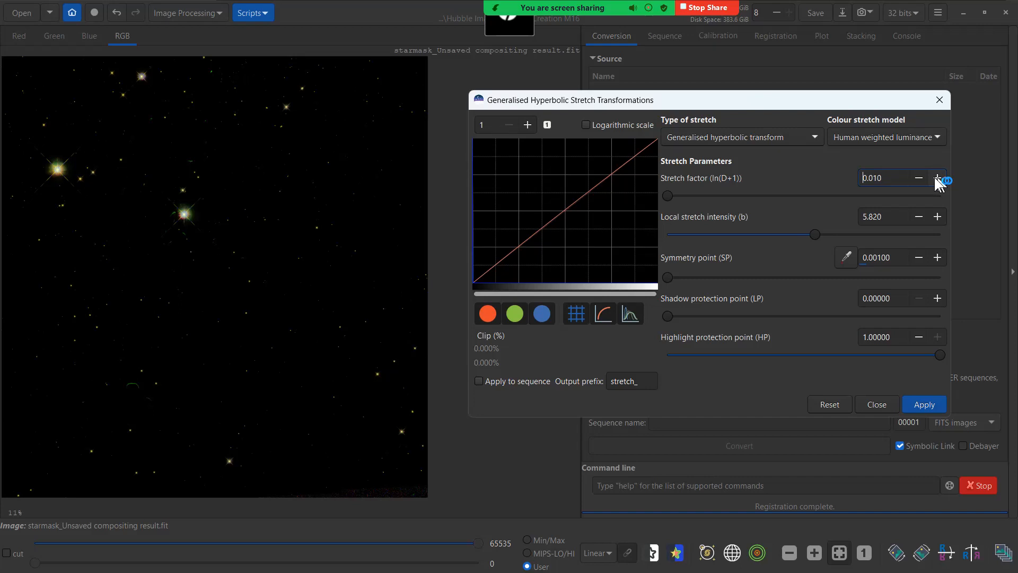
{"action": "double_click", "coordinate": [884, 180]}
{"action": "type", "text": "1"}
{"action": "left_click", "coordinate": [938, 178]}
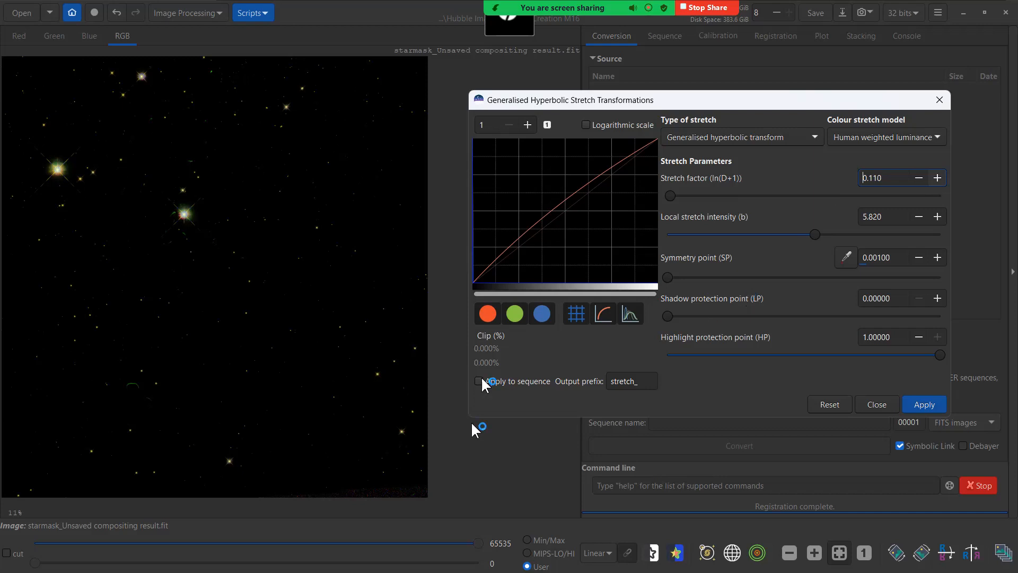
Limit the stretch to the red and blue channels, accepting the even weighted luminance colour model
{"action": "left_click", "coordinate": [540, 312]}
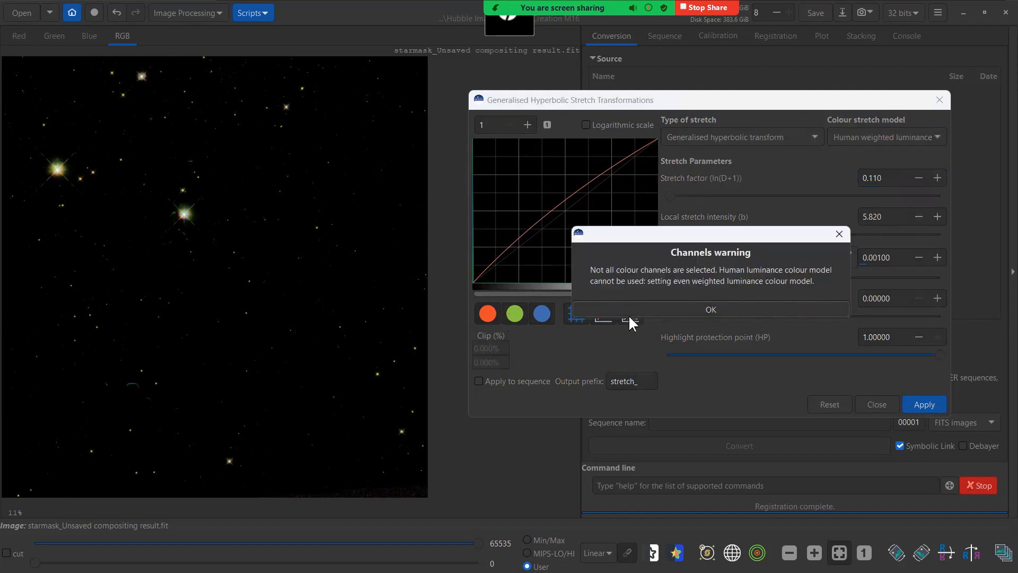
{"action": "left_click", "coordinate": [712, 311]}
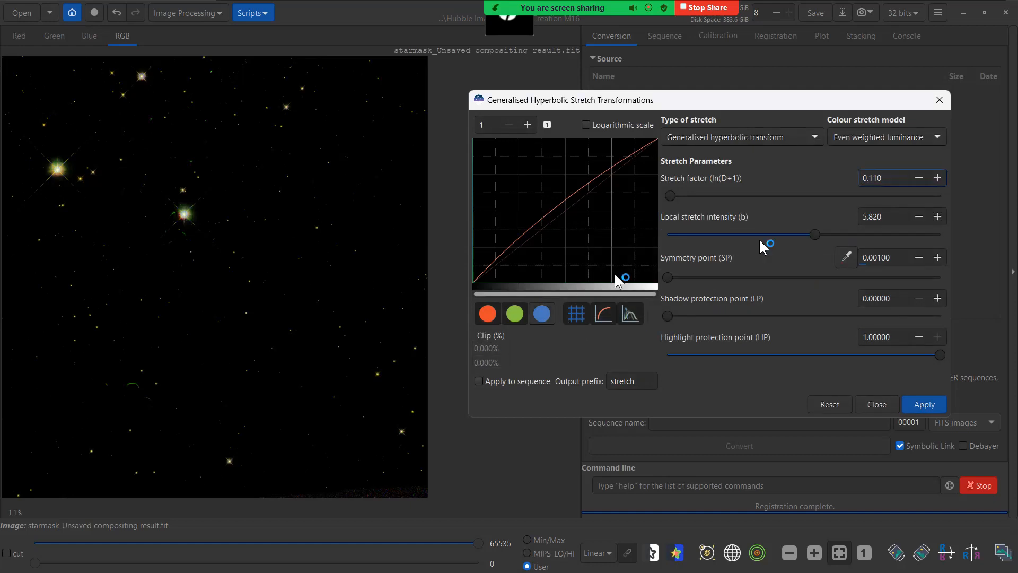
{"action": "left_click", "coordinate": [542, 311]}
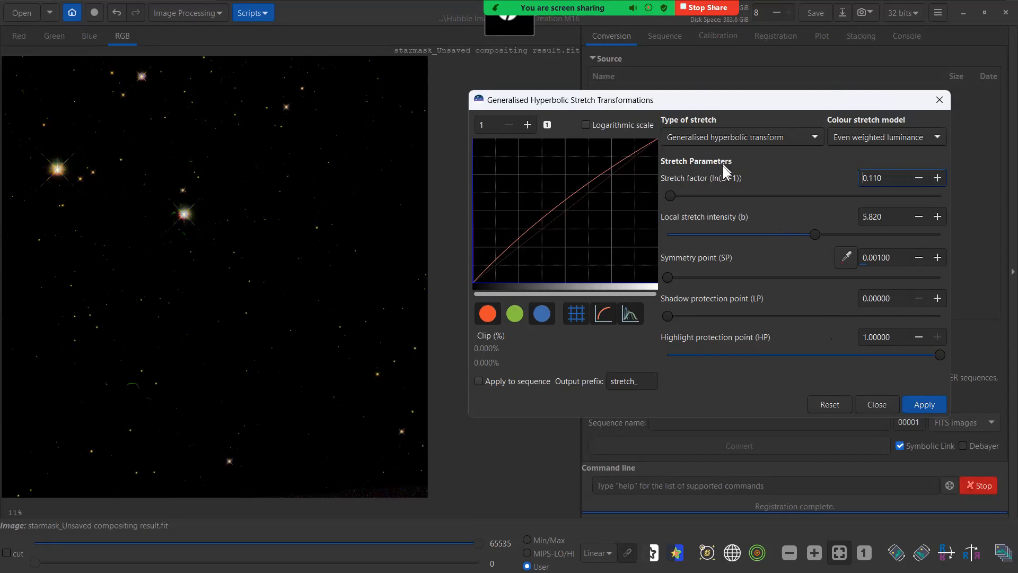
Apply the red and blue channel stretch with stretch factor about 0.527 and highlight protection point about 0.623
{"action": "left_click_drag", "start_coordinate": [671, 196], "coordinate": [681, 197]}
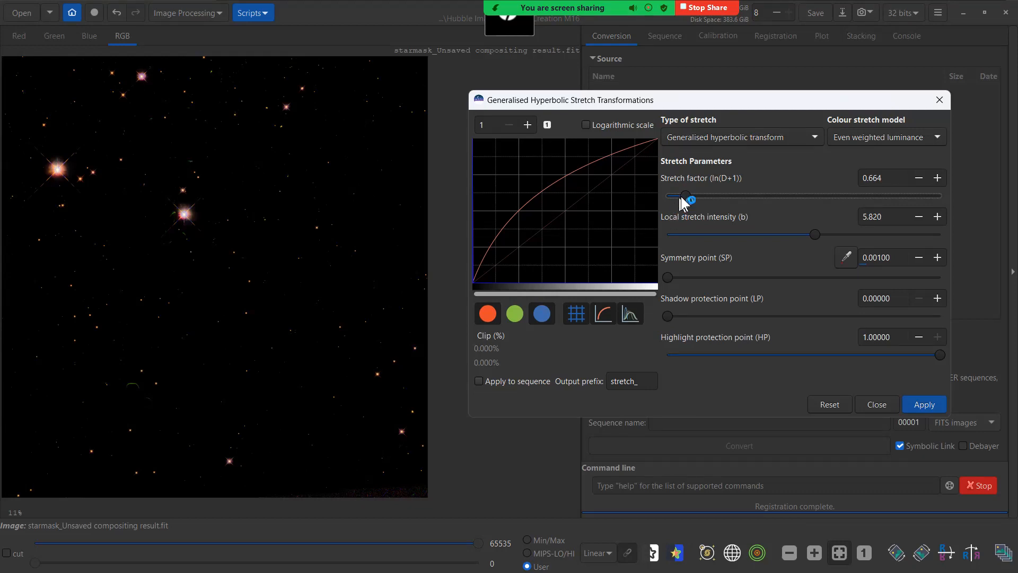
{"action": "left_click_drag", "start_coordinate": [686, 197], "coordinate": [684, 197]}
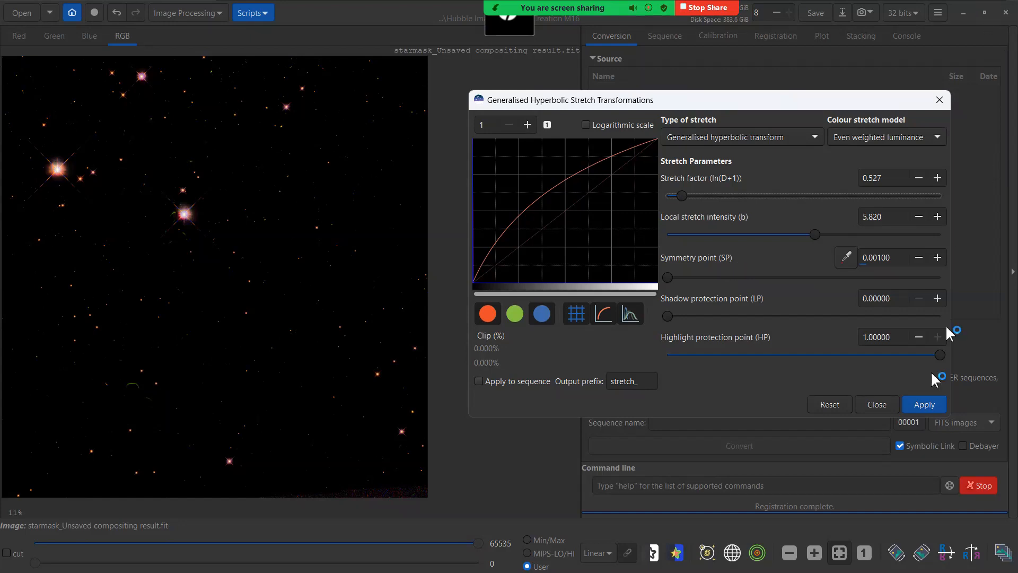
{"action": "left_click_drag", "start_coordinate": [941, 355], "coordinate": [867, 359]}
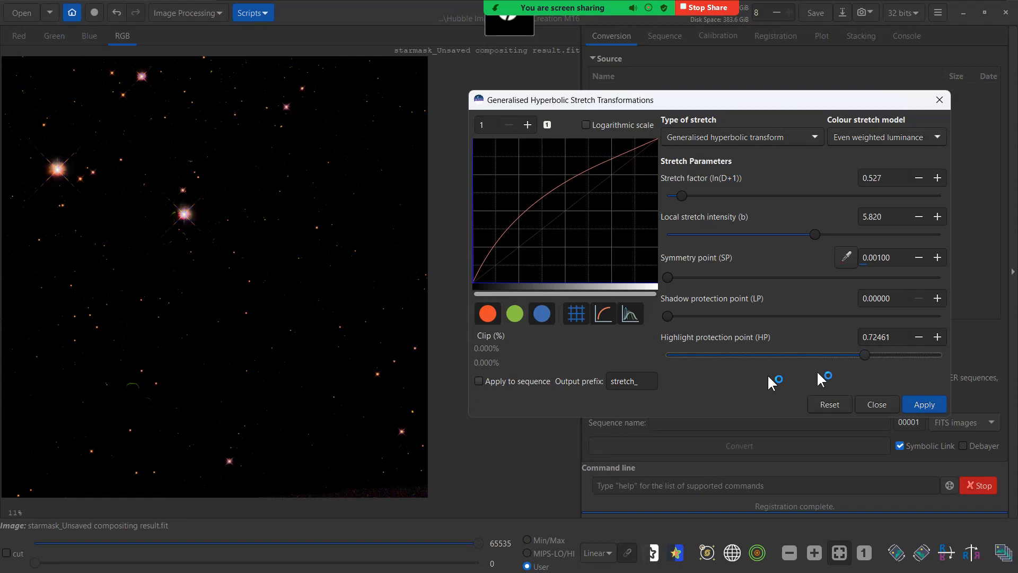
{"action": "left_click", "coordinate": [861, 356]}
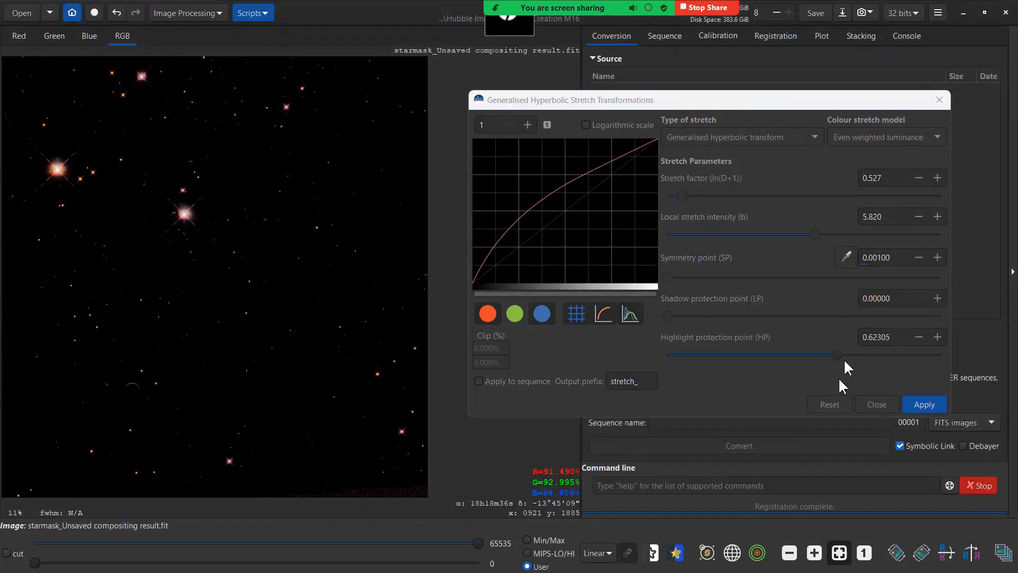
{"action": "left_click", "coordinate": [914, 403]}
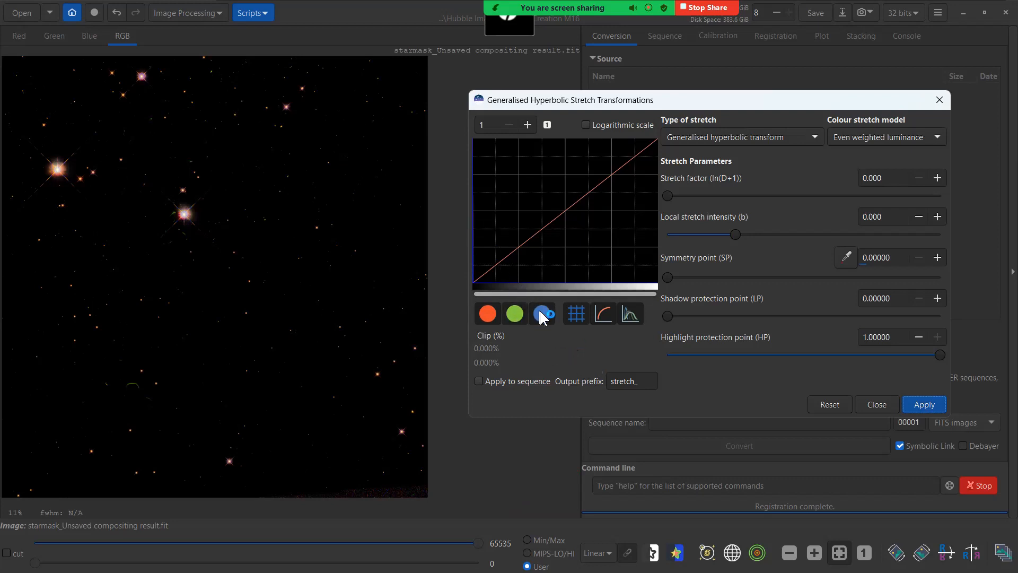
Set up a green-channel-only stretch with symmetry point 0.001, local stretch intensity about 4.375 and stretch factor about 0.176
{"action": "left_click", "coordinate": [486, 312]}
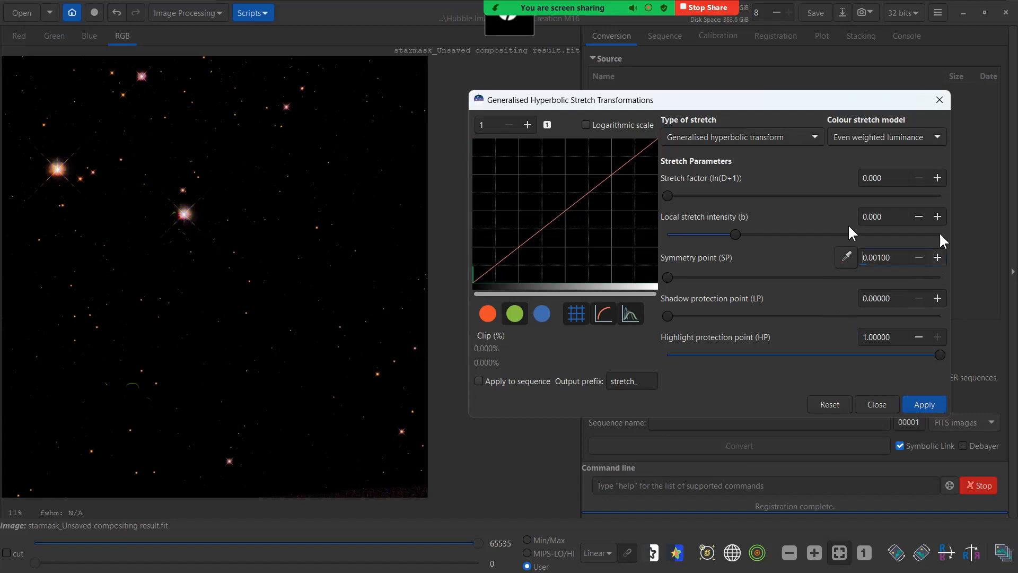
{"action": "left_click", "coordinate": [792, 234]}
{"action": "left_click_drag", "start_coordinate": [791, 234], "coordinate": [809, 235]}
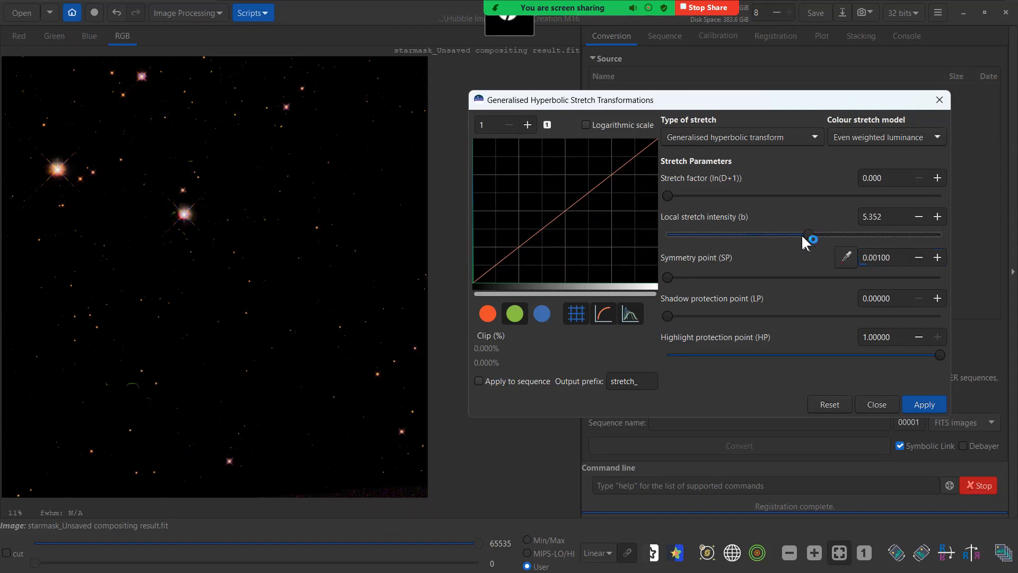
{"action": "left_click", "coordinate": [675, 195]}
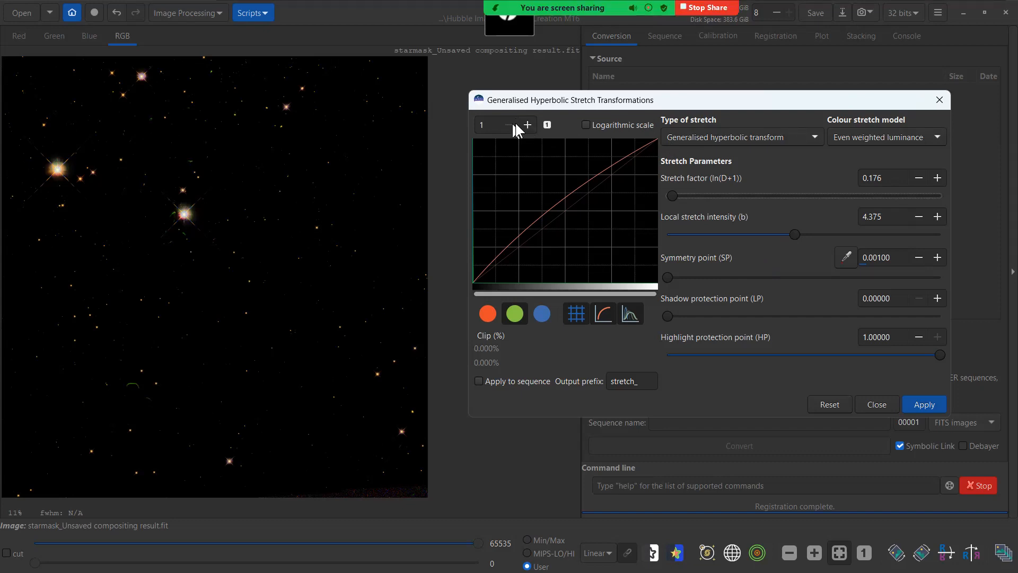
Inspect the dark end of the histogram at zoom 75, and reset the histogram zoom to 1
{"action": "left_click_drag", "start_coordinate": [492, 126], "coordinate": [457, 127]}
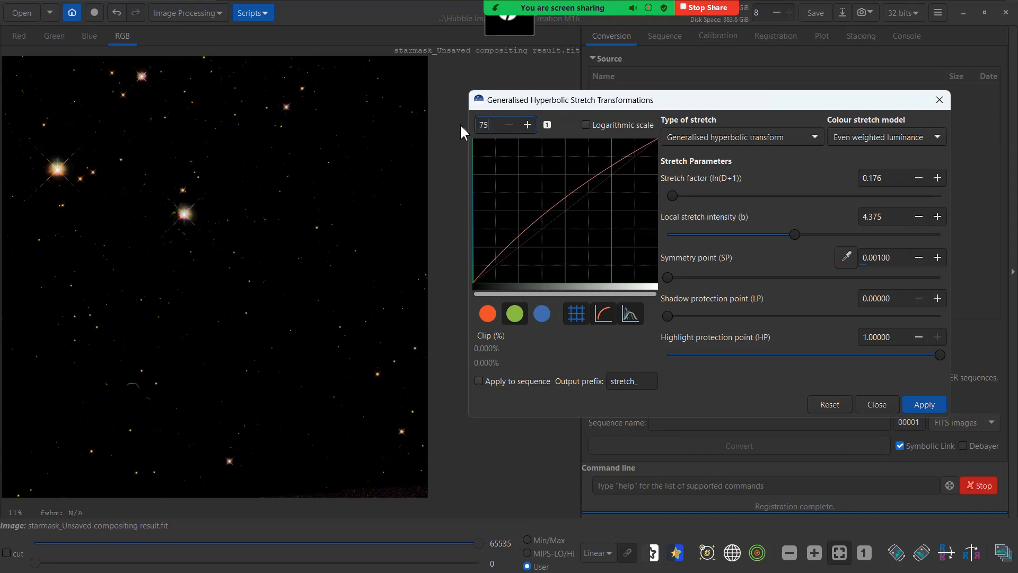
{"action": "type", "text": "75"}
{"action": "key", "text": "Return"}
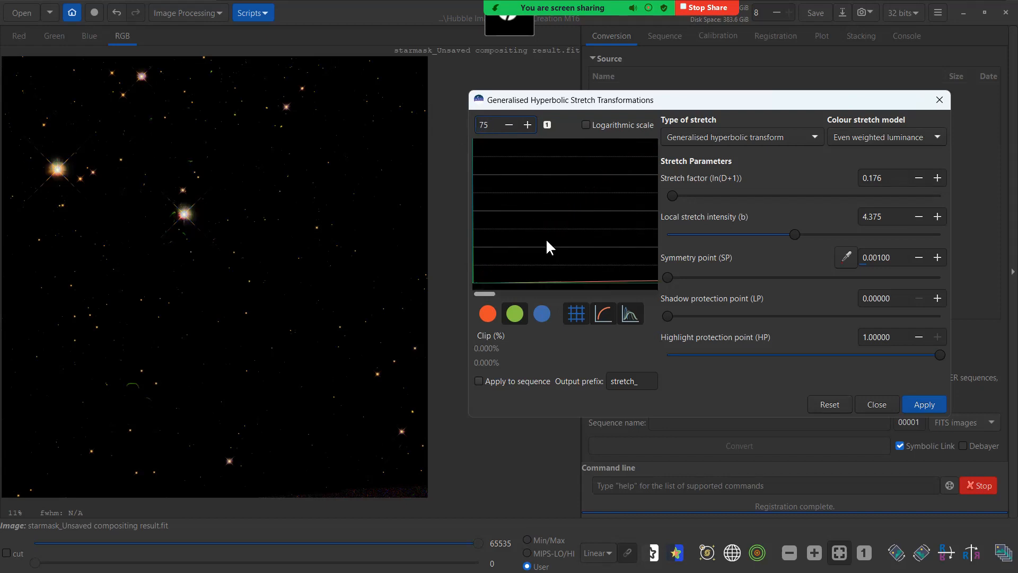
{"action": "left_click_drag", "start_coordinate": [489, 291], "coordinate": [457, 291]}
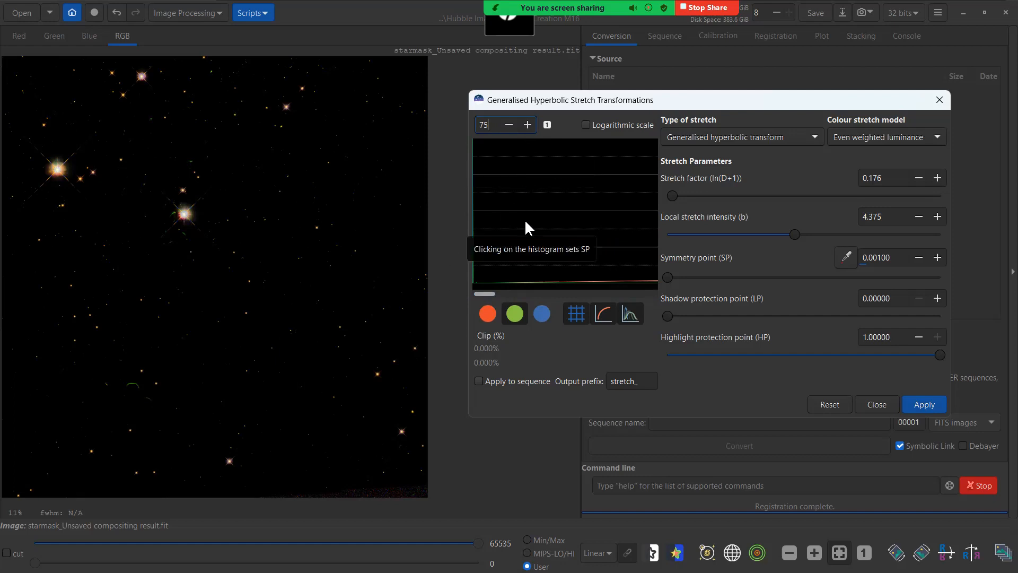
{"action": "double_click", "coordinate": [487, 125]}
{"action": "left_click", "coordinate": [547, 125]}
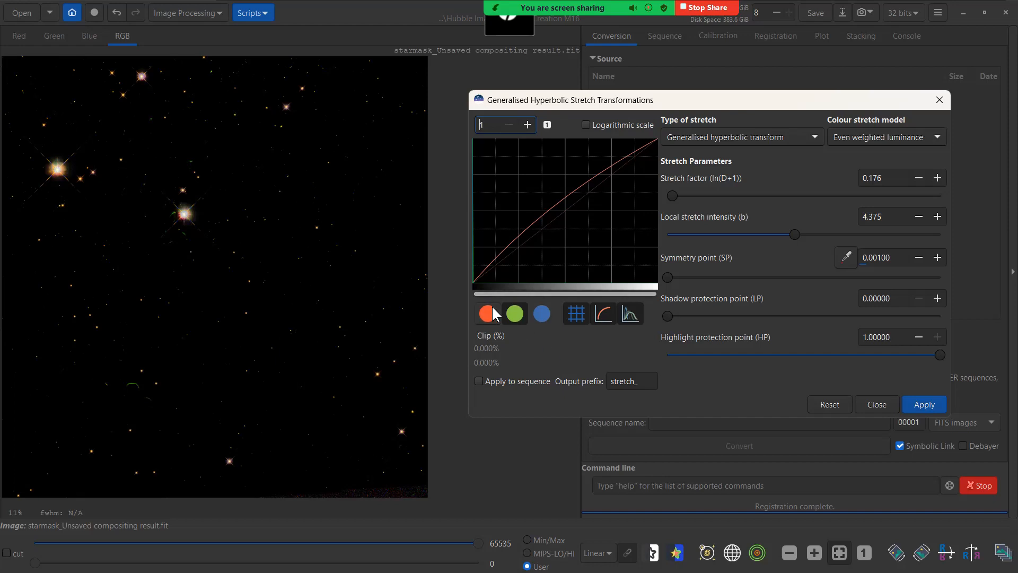
Compare the stretch preview on the blue channel instead of green, and apply the stretch to the green channel only
{"action": "left_click", "coordinate": [515, 313]}
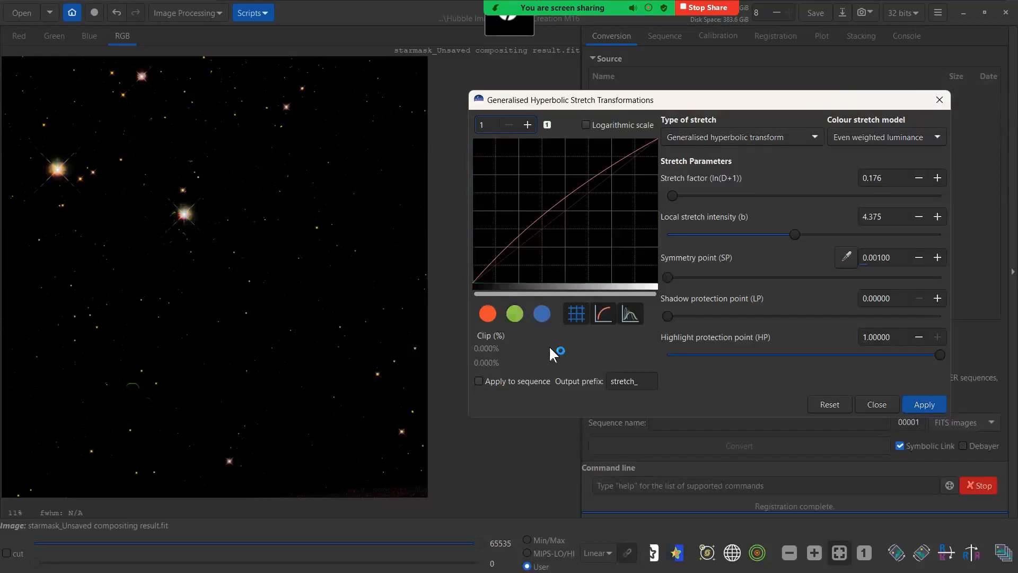
{"action": "left_click", "coordinate": [542, 313]}
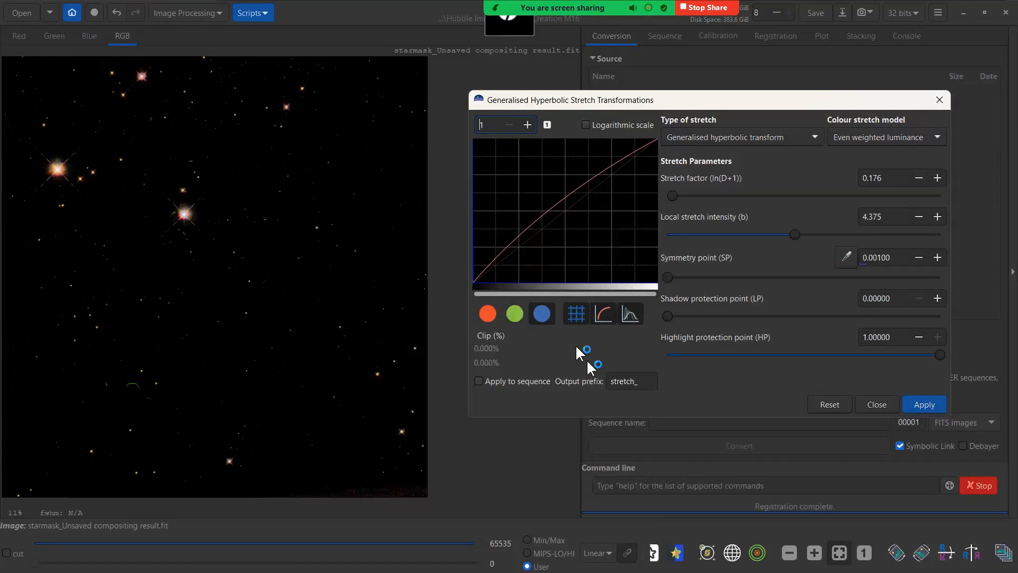
{"action": "left_click", "coordinate": [513, 314]}
{"action": "left_click", "coordinate": [515, 314]}
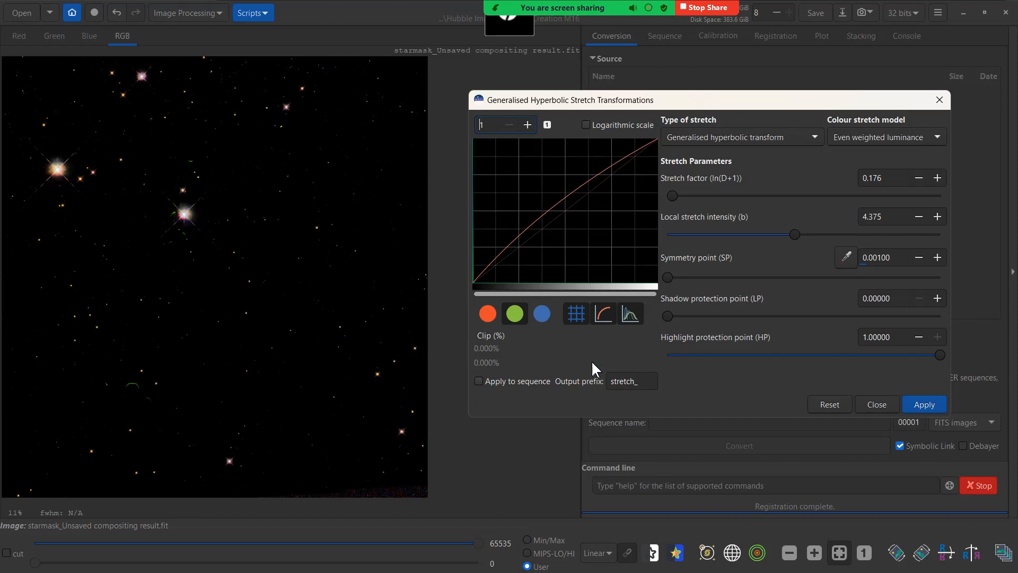
{"action": "left_click", "coordinate": [932, 405]}
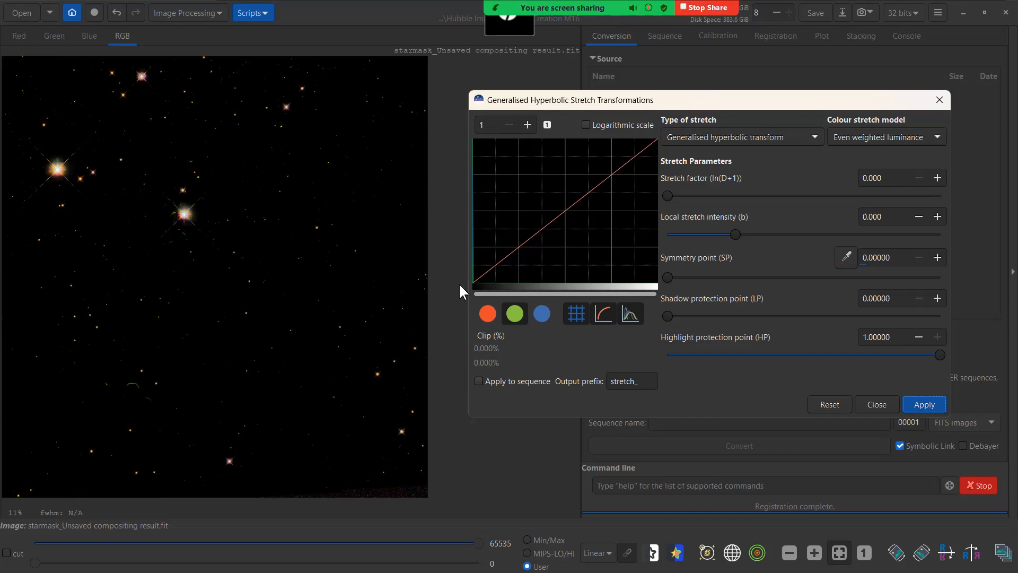
Stretch only the blue channel with symmetry point 0.001, local stretch intensity about 3.516, stretch factor 0.186 and a reduced highlight protection point
{"action": "left_click", "coordinate": [544, 313]}
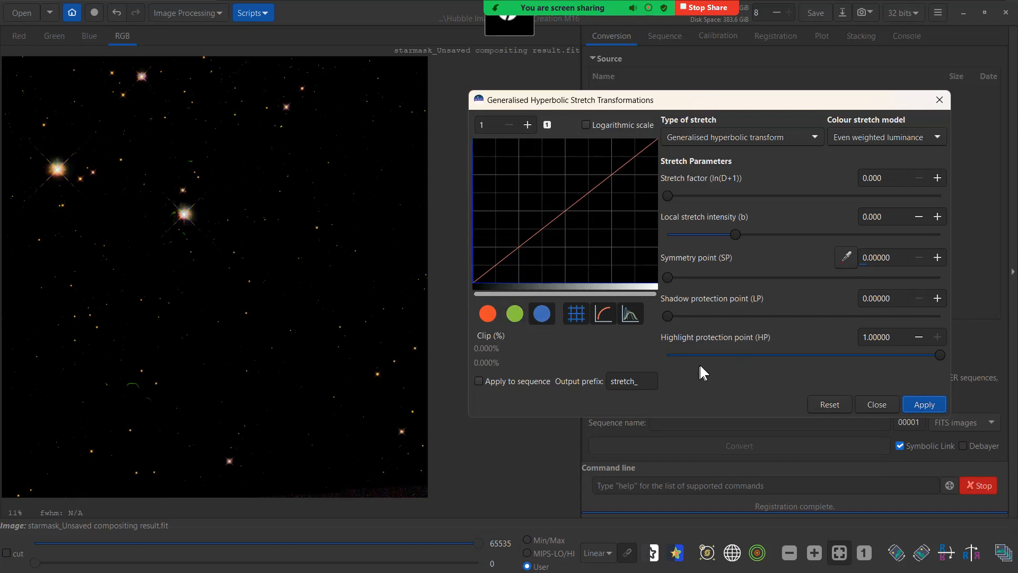
{"action": "left_click", "coordinate": [938, 257]}
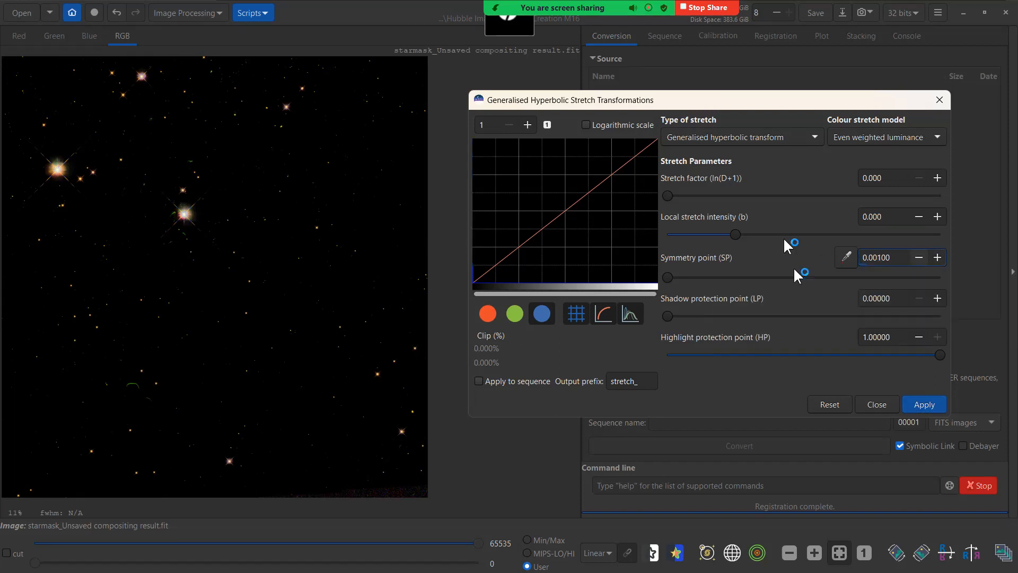
{"action": "left_click_drag", "start_coordinate": [739, 229], "coordinate": [774, 228]}
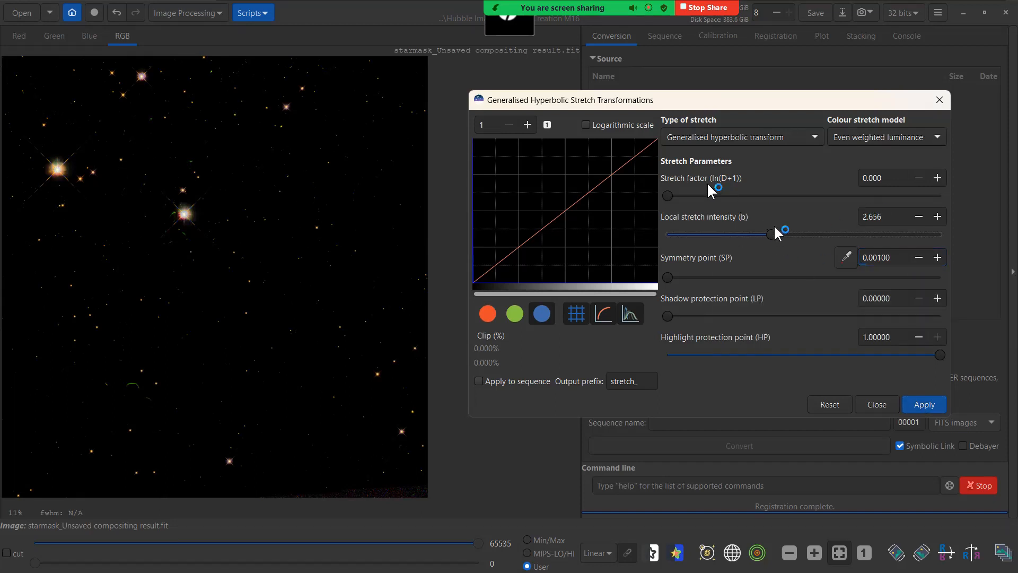
{"action": "left_click", "coordinate": [670, 196]}
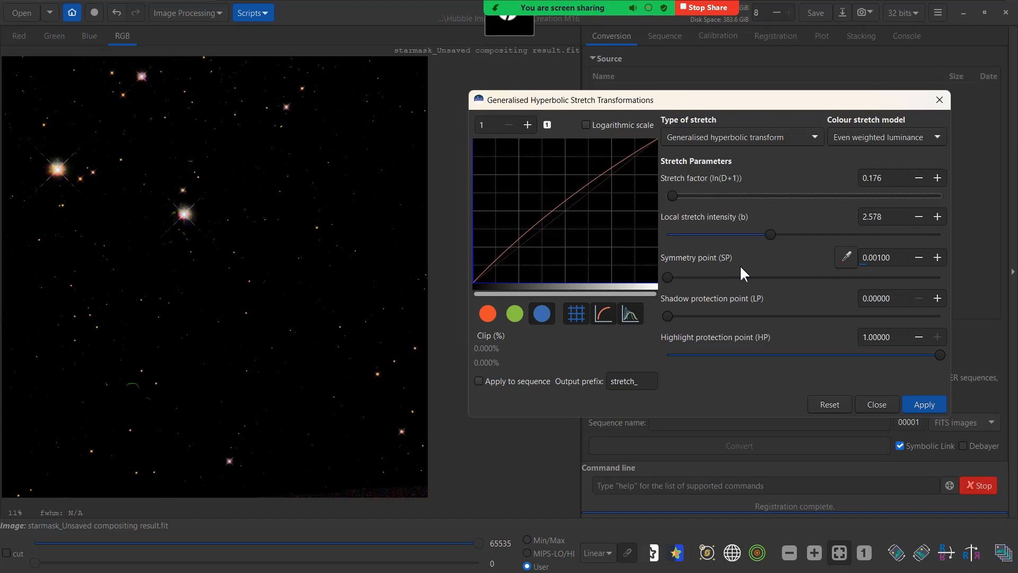
{"action": "left_click_drag", "start_coordinate": [769, 235], "coordinate": [785, 235]}
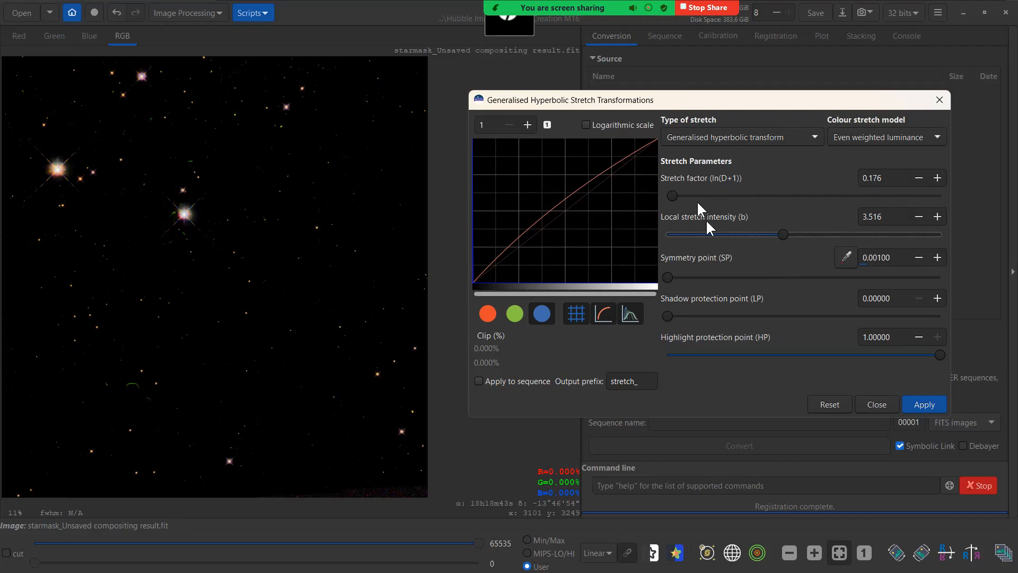
{"action": "left_click", "coordinate": [937, 177]}
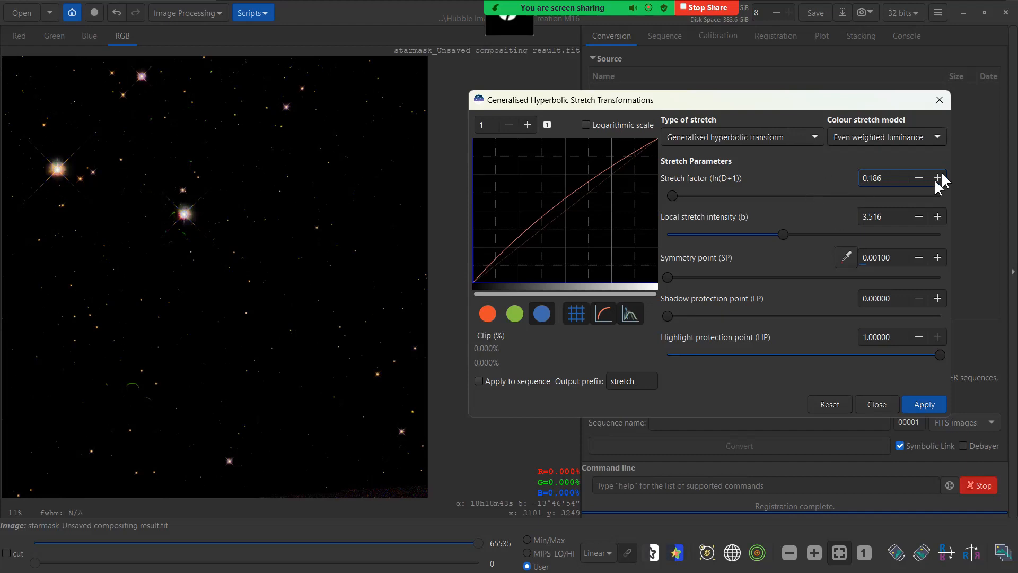
{"action": "left_click_drag", "start_coordinate": [939, 355], "coordinate": [885, 355]}
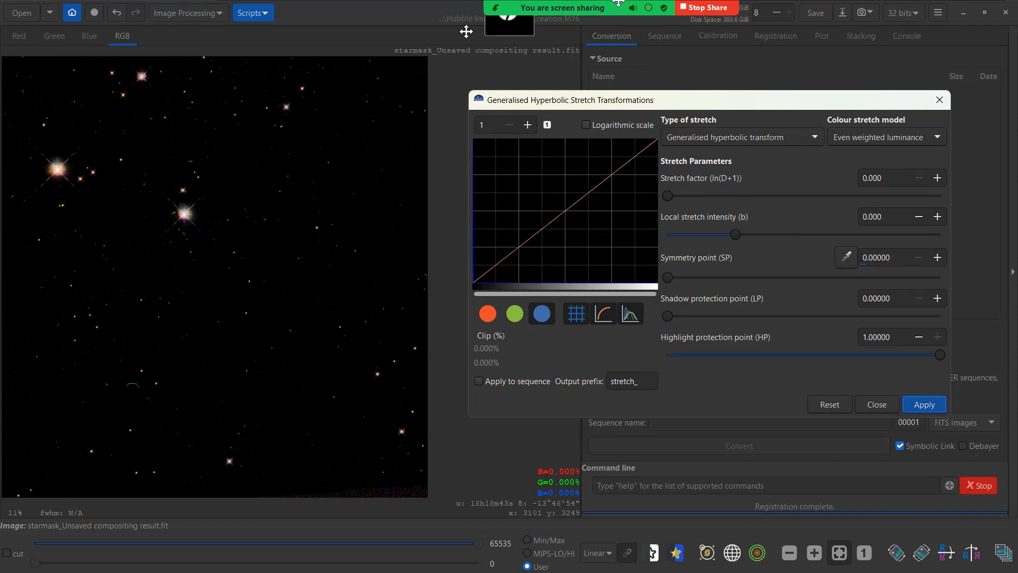
Save the stretched star mask as starmask_M16 v4.fit in 32-bit floating point, and close the stretch dialog
{"action": "left_click", "coordinate": [842, 12]}
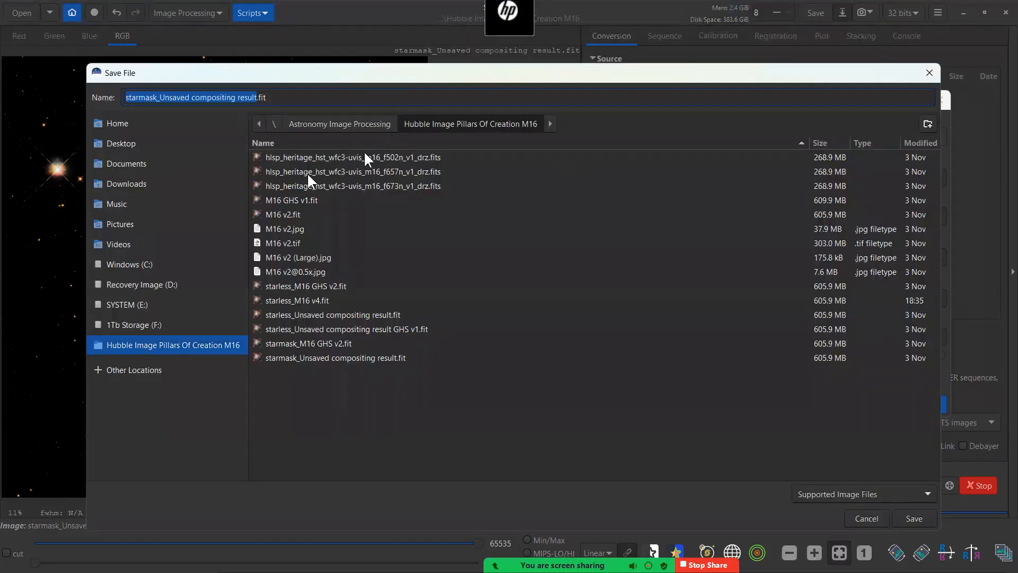
{"action": "left_click", "coordinate": [162, 97]}
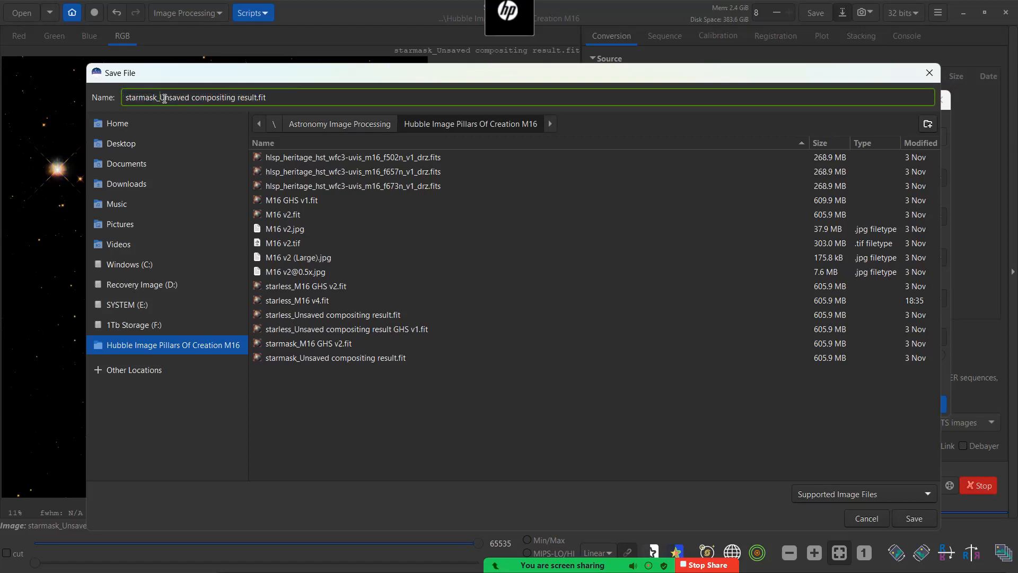
{"action": "left_click_drag", "start_coordinate": [162, 98], "coordinate": [254, 97]}
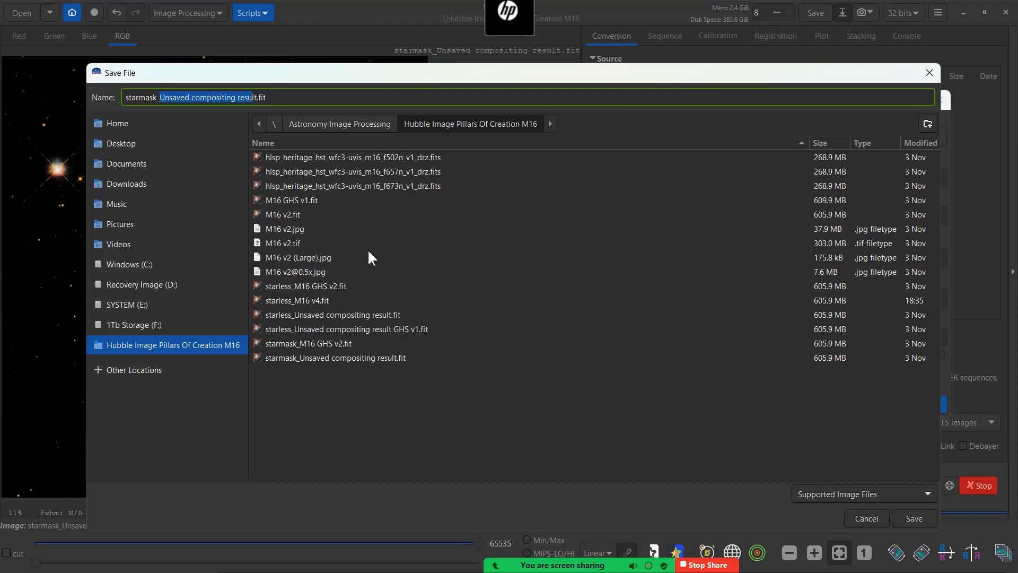
{"action": "key", "text": "BackSpace"}
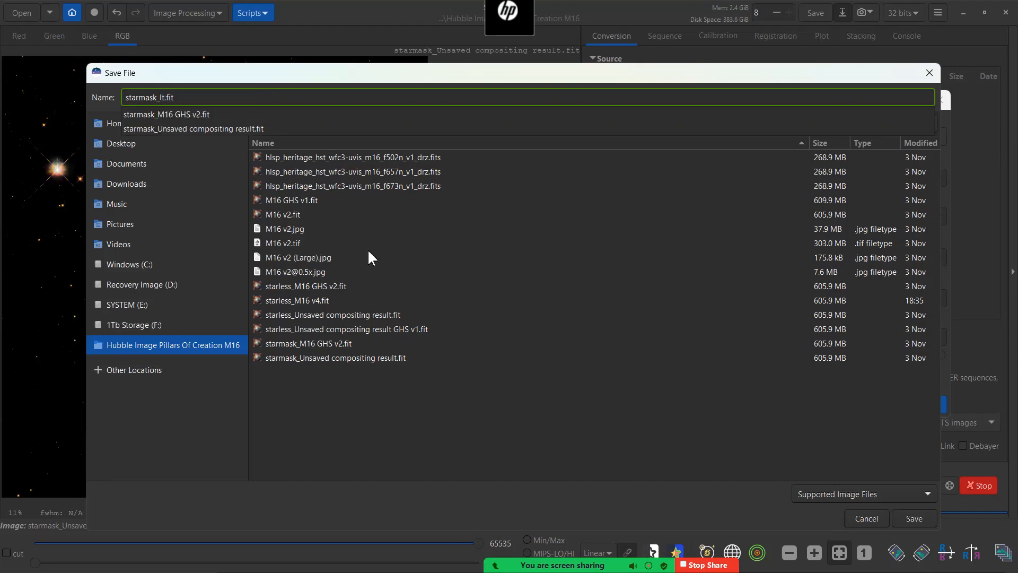
{"action": "type", "text": "M16"}
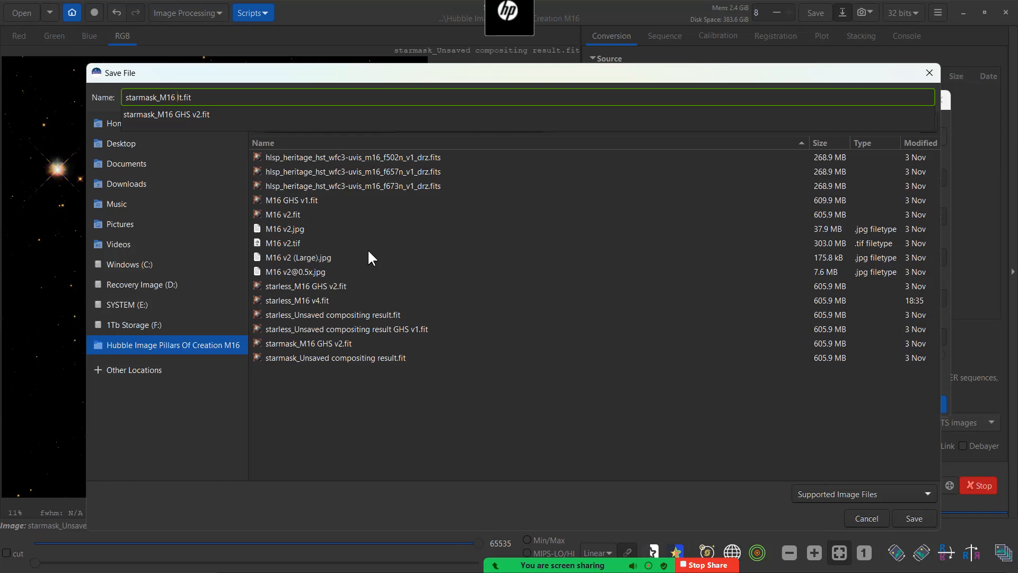
{"action": "key", "text": "Delete"}
{"action": "key", "text": "Delete"}
{"action": "type", "text": "v4"}
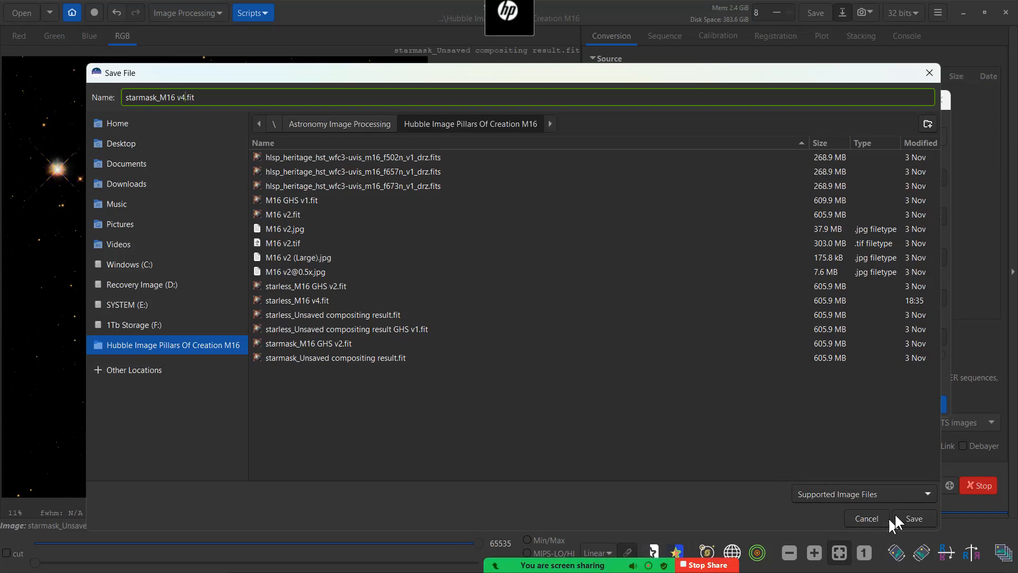
{"action": "left_click", "coordinate": [913, 518]}
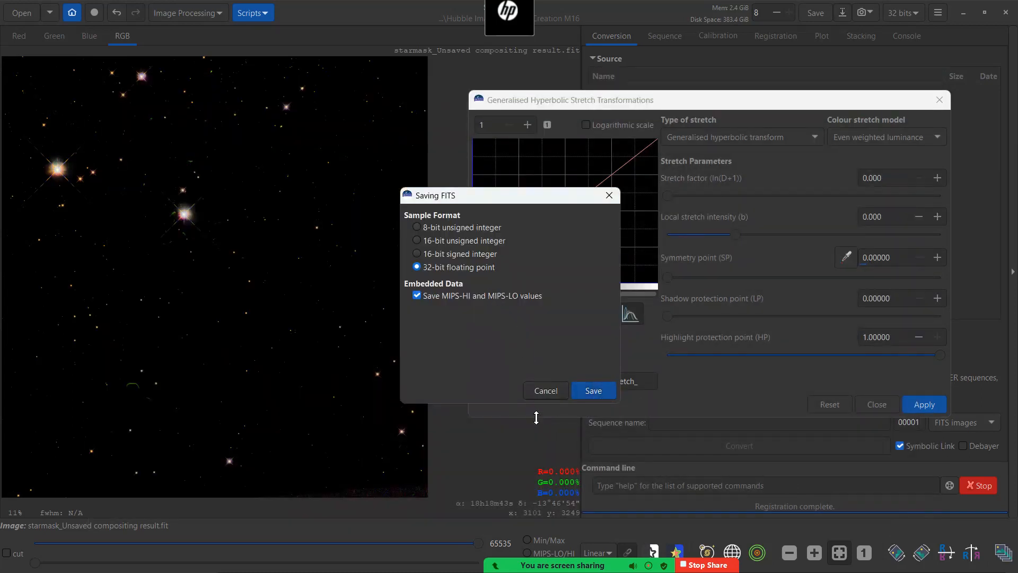
{"action": "key", "text": "Return"}
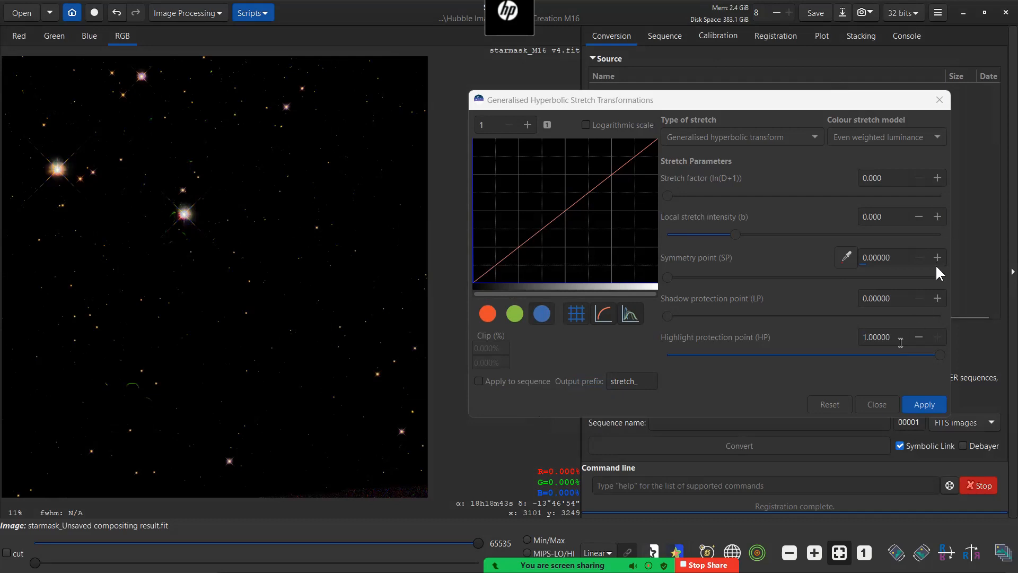
{"action": "left_click", "coordinate": [874, 403]}
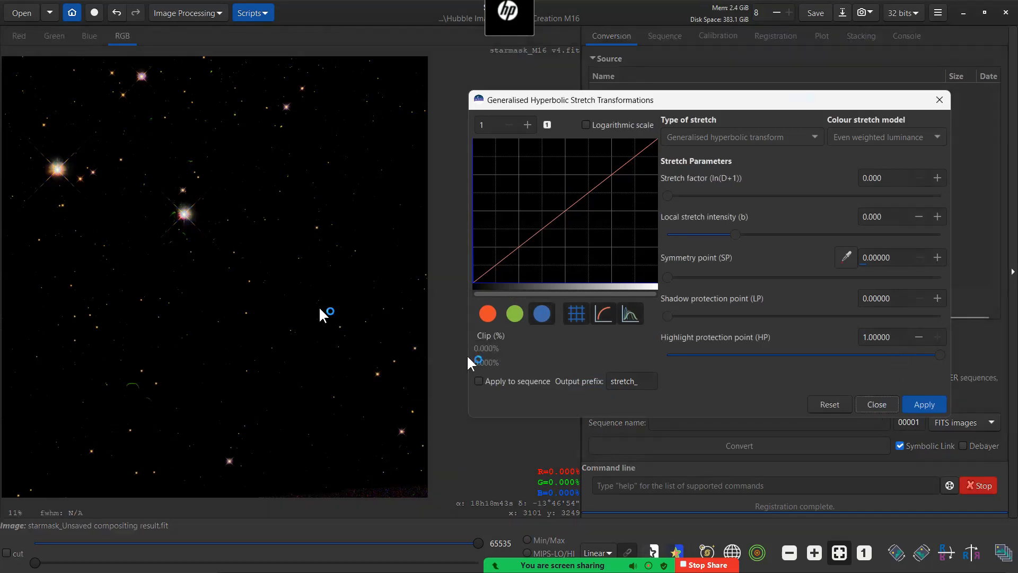
Start Star Recomposition and load starless_M16 v4.fit as the background image
{"action": "left_click", "coordinate": [192, 15]}
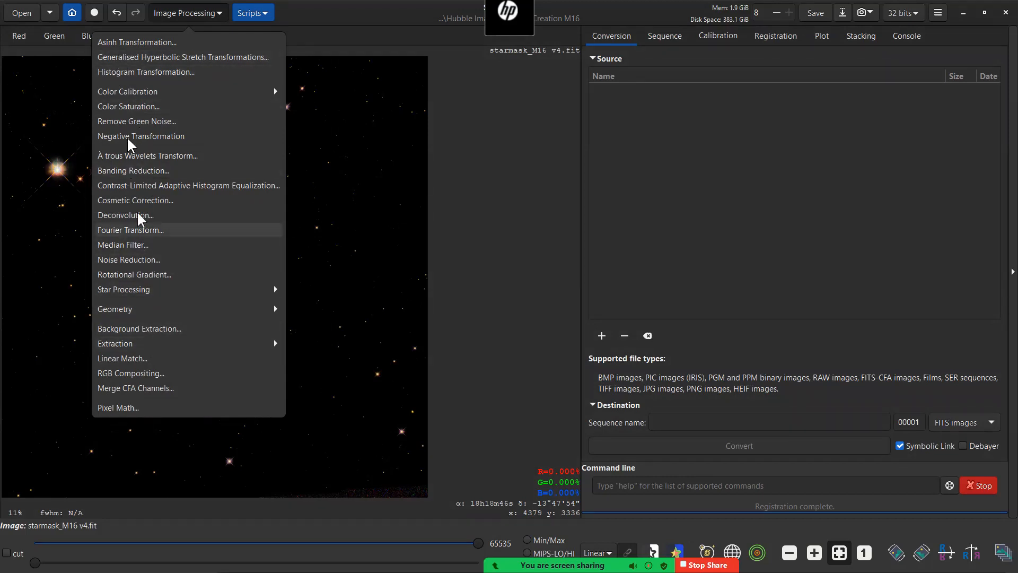
{"action": "left_click", "coordinate": [132, 289]}
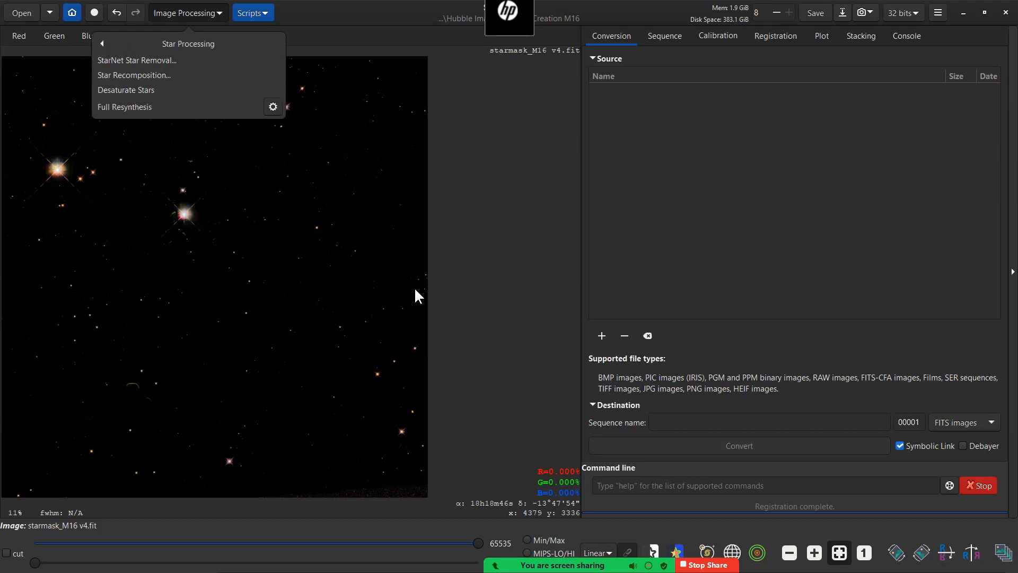
{"action": "left_click", "coordinate": [127, 75]}
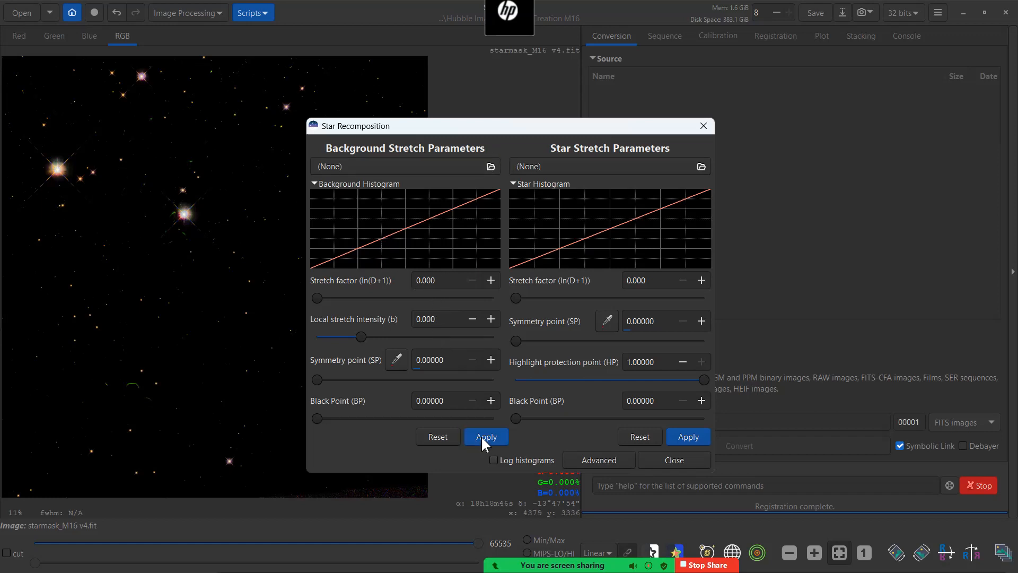
{"action": "left_click", "coordinate": [486, 164]}
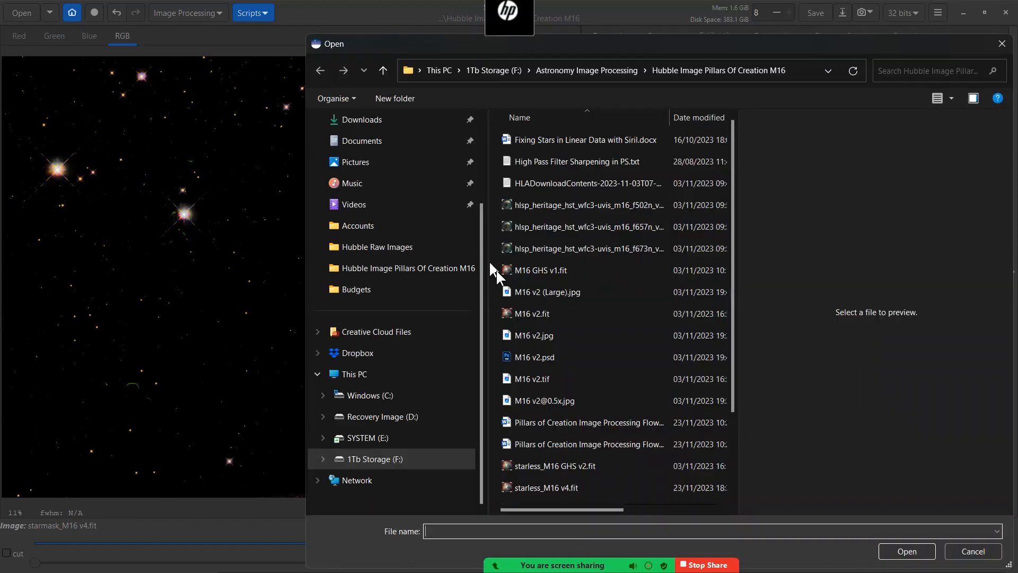
{"action": "scroll", "coordinate": [619, 390], "scroll_direction": "down", "scroll_amount": 2}
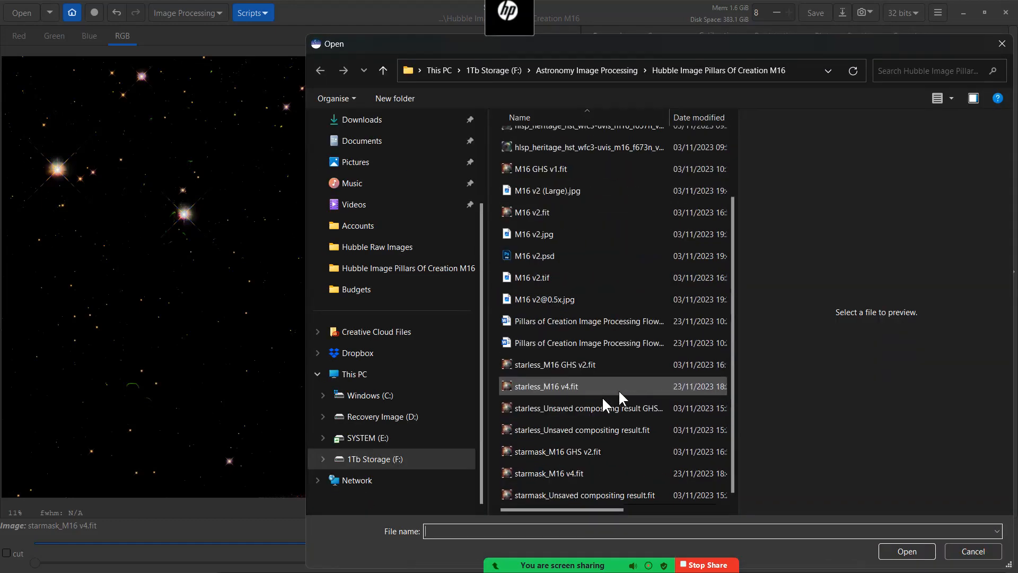
{"action": "left_click", "coordinate": [569, 392]}
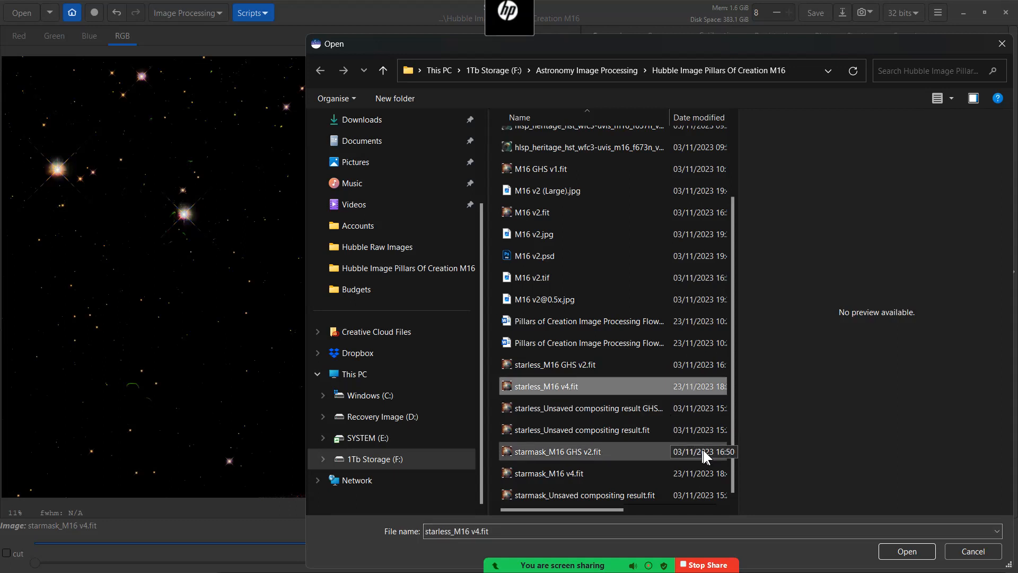
{"action": "left_click", "coordinate": [899, 554]}
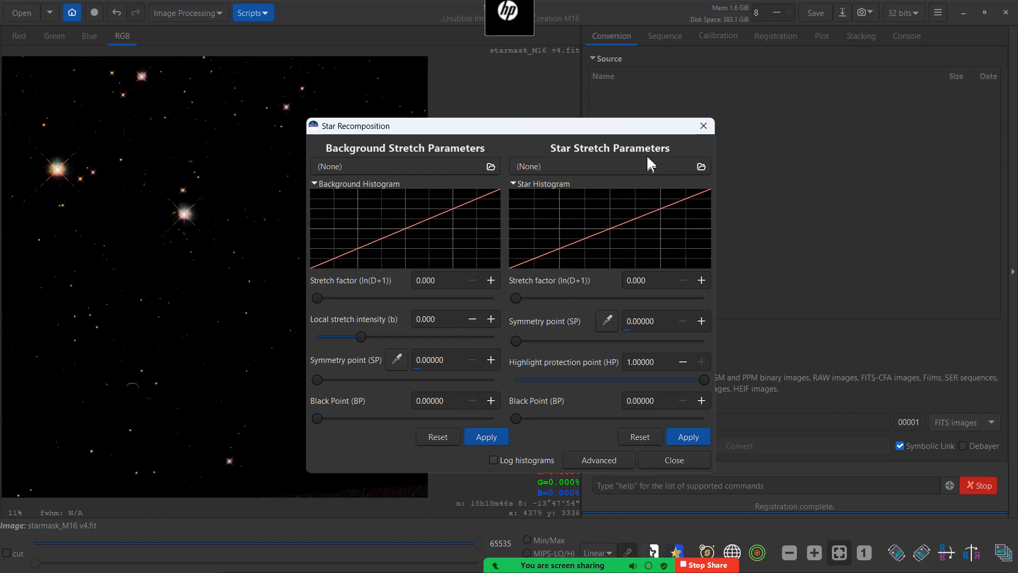
{"action": "left_click", "coordinate": [490, 167]}
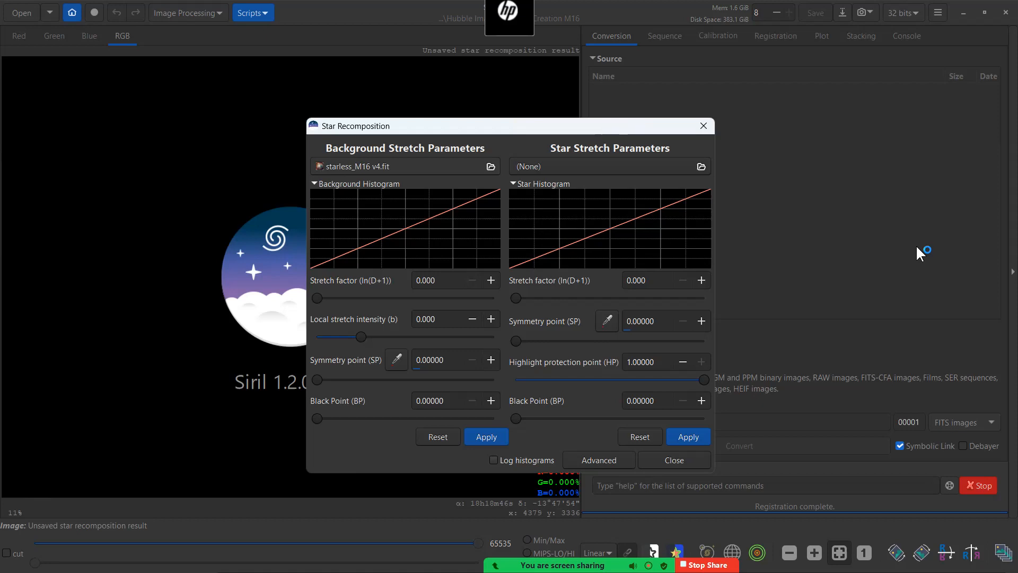
Load starmask_M16 v4.fit as the star image, and close Star Recomposition without any additional stretch
{"action": "left_click_drag", "start_coordinate": [606, 126], "coordinate": [698, 123]}
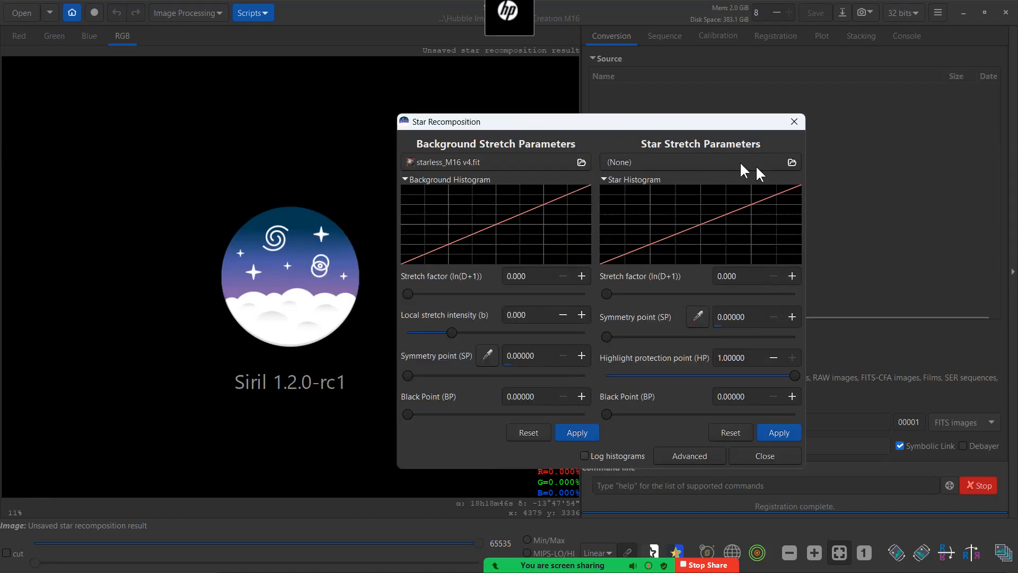
{"action": "left_click", "coordinate": [792, 162]}
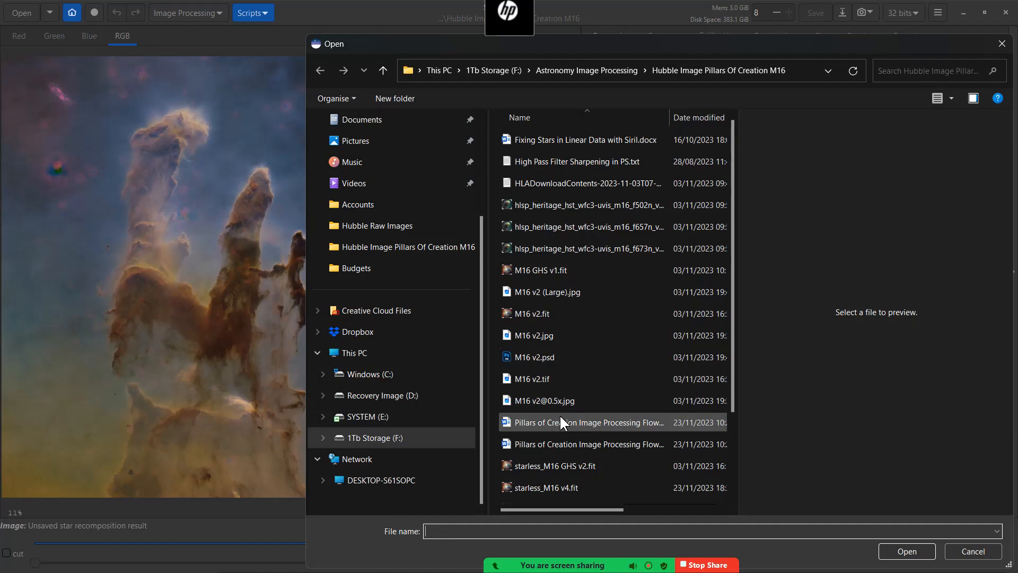
{"action": "scroll", "coordinate": [561, 453], "scroll_direction": "down", "scroll_amount": 2}
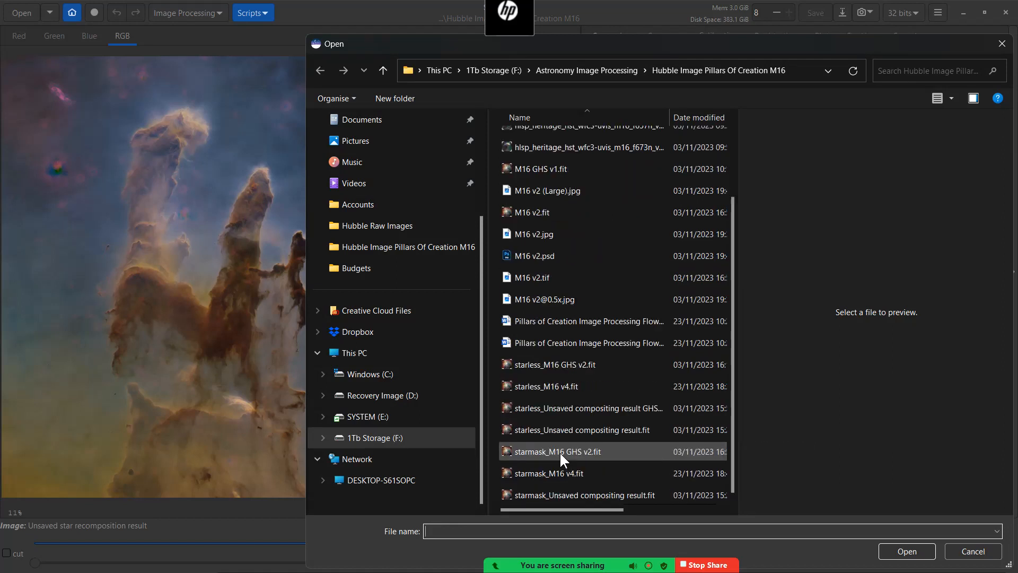
{"action": "left_click", "coordinate": [575, 476]}
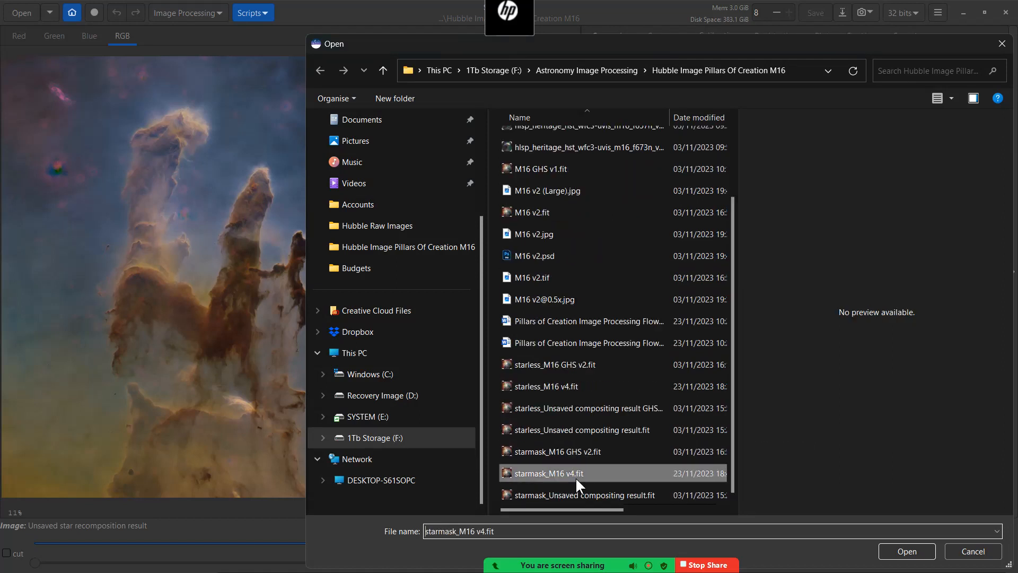
{"action": "left_click", "coordinate": [898, 552]}
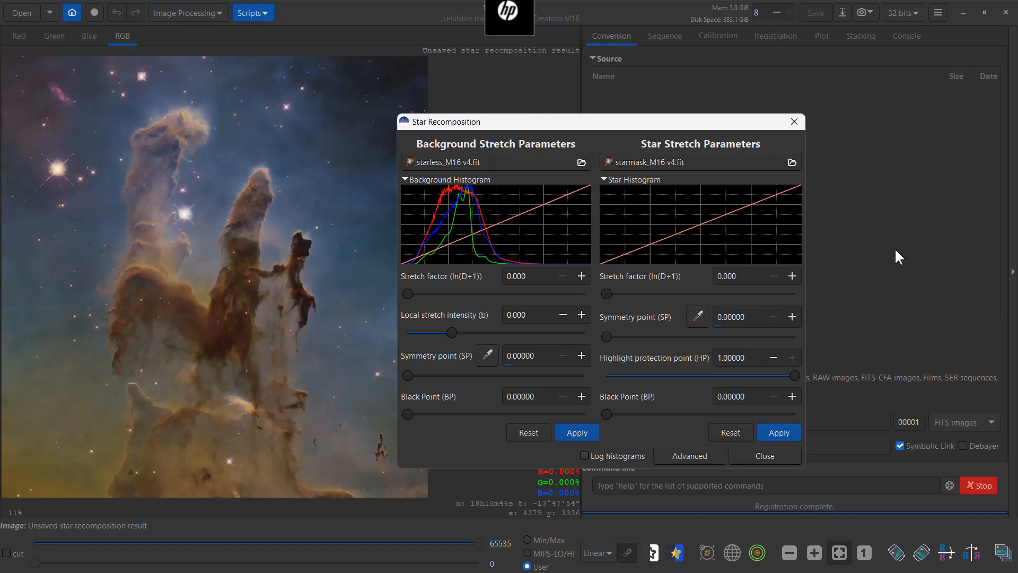
{"action": "left_click_drag", "start_coordinate": [554, 125], "coordinate": [653, 70]}
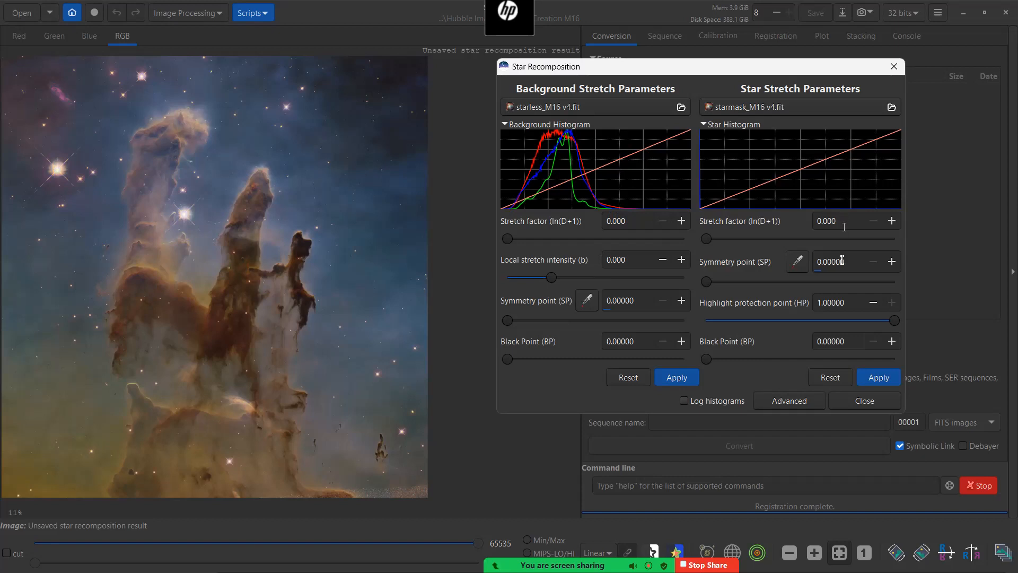
{"action": "left_click", "coordinate": [878, 399]}
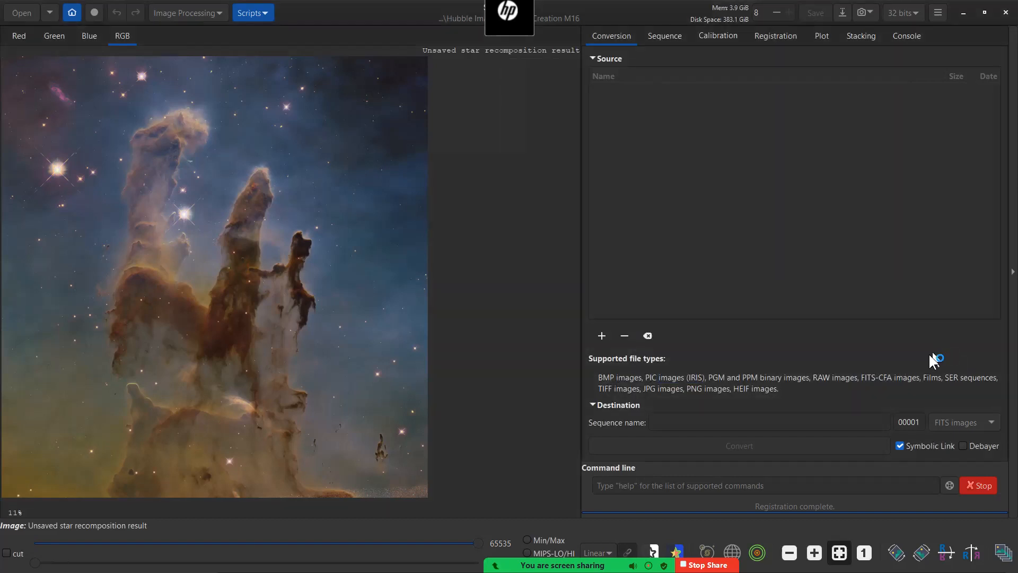
Save the star recomposition result as M16 v4 Siril.tif in uncompressed 32-bit floating point with the ICC profile embedded
{"action": "left_click", "coordinate": [842, 11]}
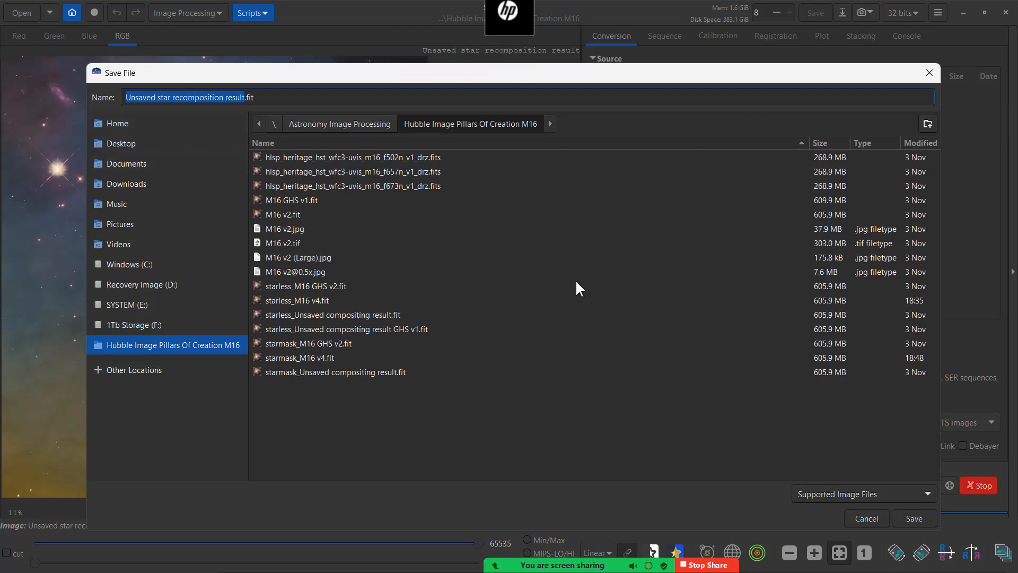
{"action": "type", "text": "M16 "}
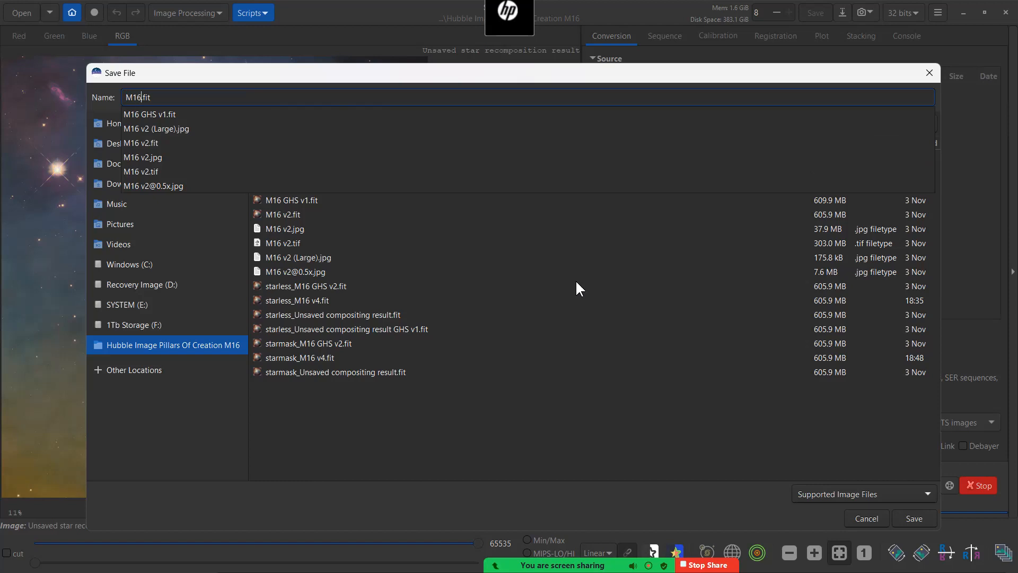
{"action": "type", "text": "v4"}
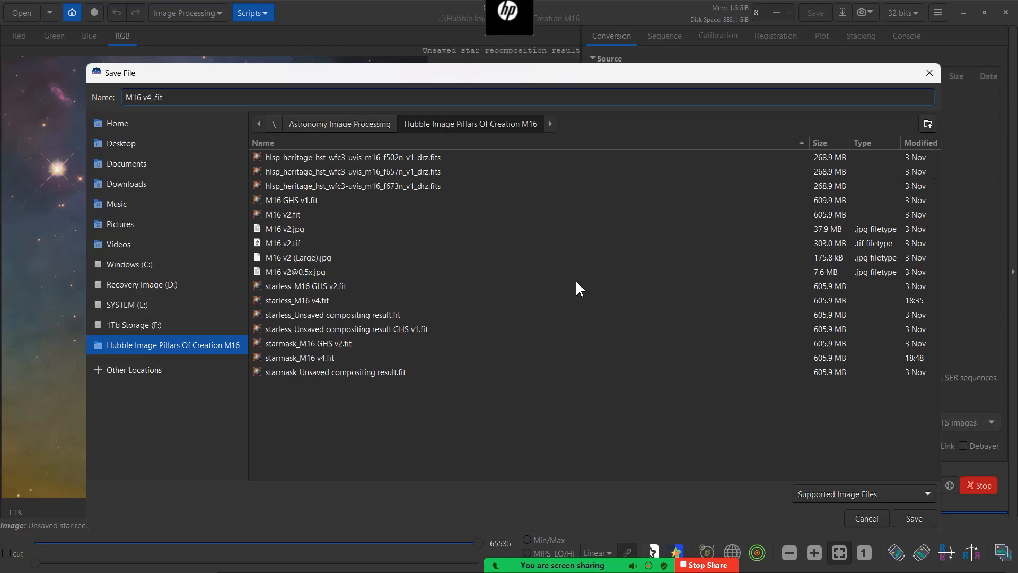
{"action": "type", "text": " Siril"}
{"action": "left_click", "coordinate": [928, 494]}
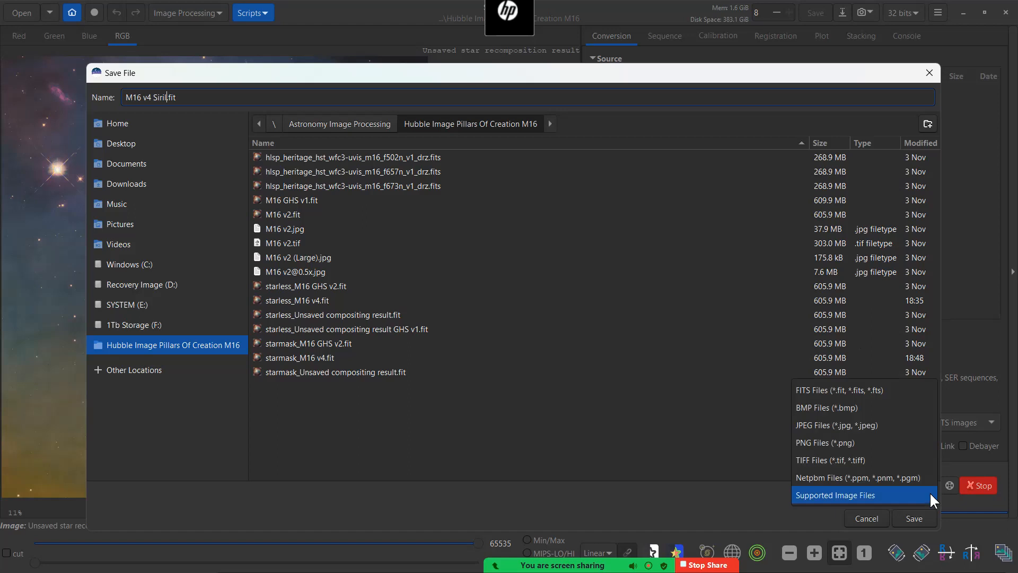
{"action": "left_click", "coordinate": [839, 459]}
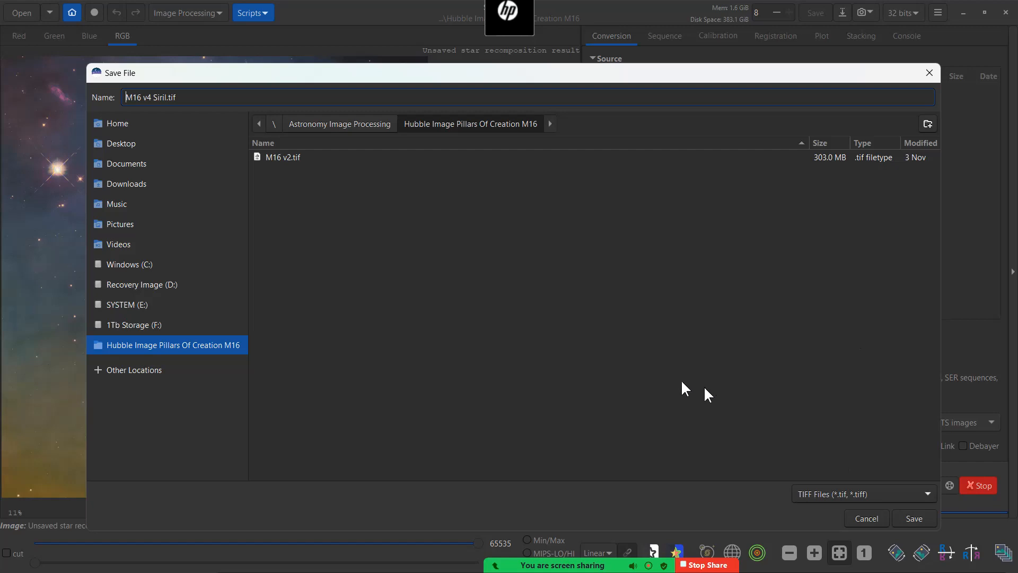
{"action": "left_click", "coordinate": [914, 519]}
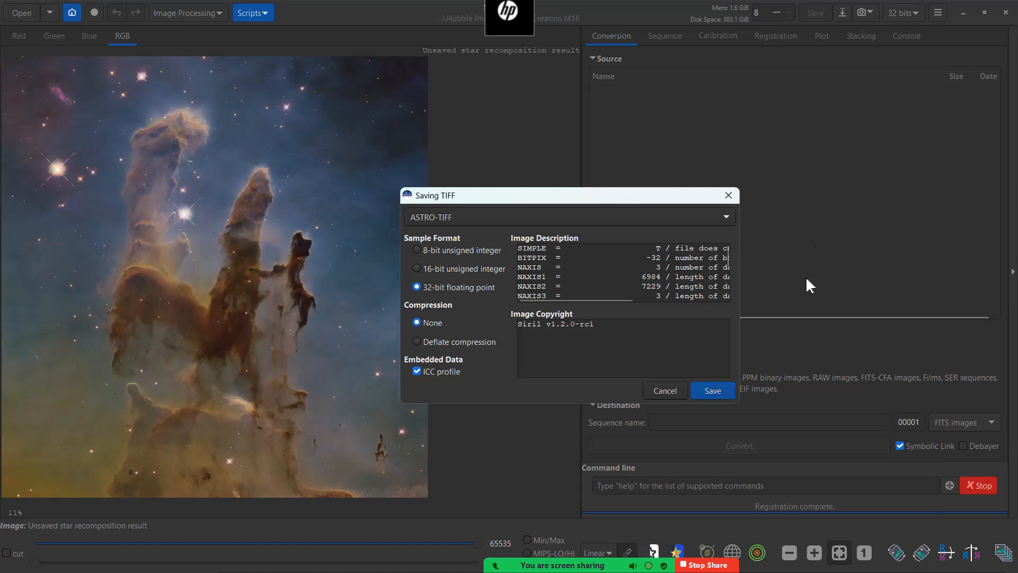
{"action": "left_click", "coordinate": [714, 388]}
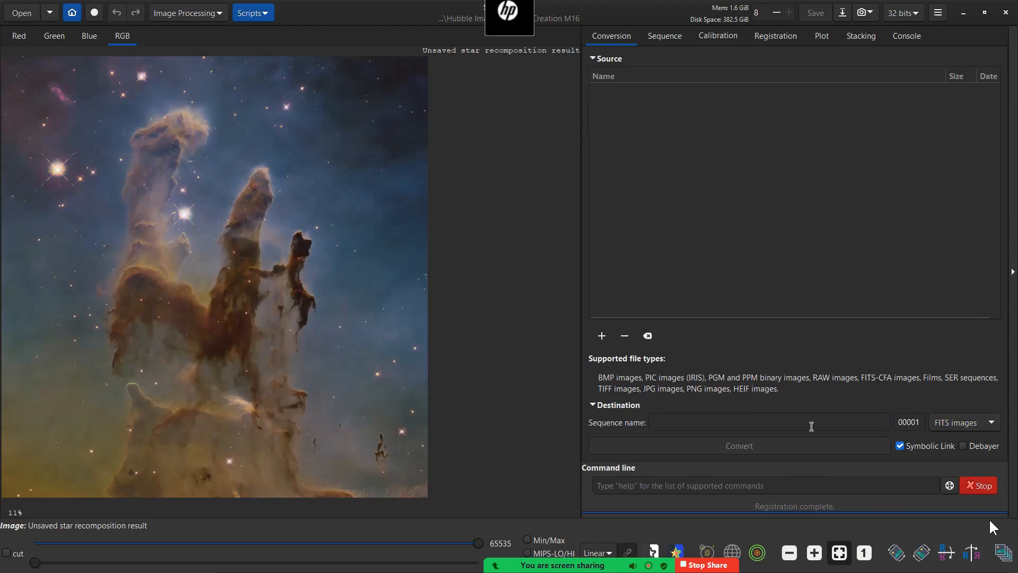
Save another TIFF copy of the recomposed image under the suggested name, using 16-bit unsigned integer and no compression
{"action": "left_click", "coordinate": [842, 13]}
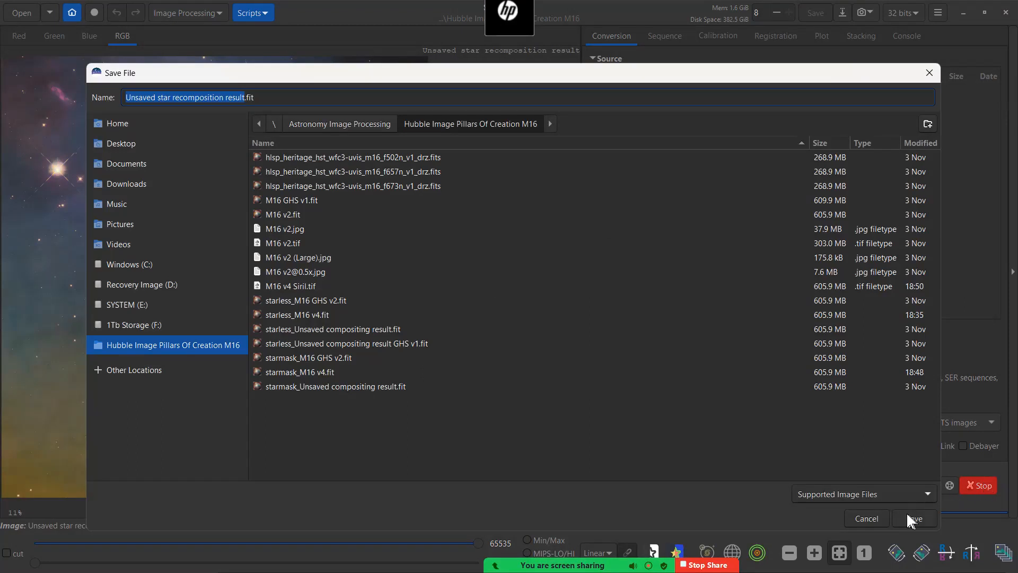
{"action": "left_click", "coordinate": [928, 492]}
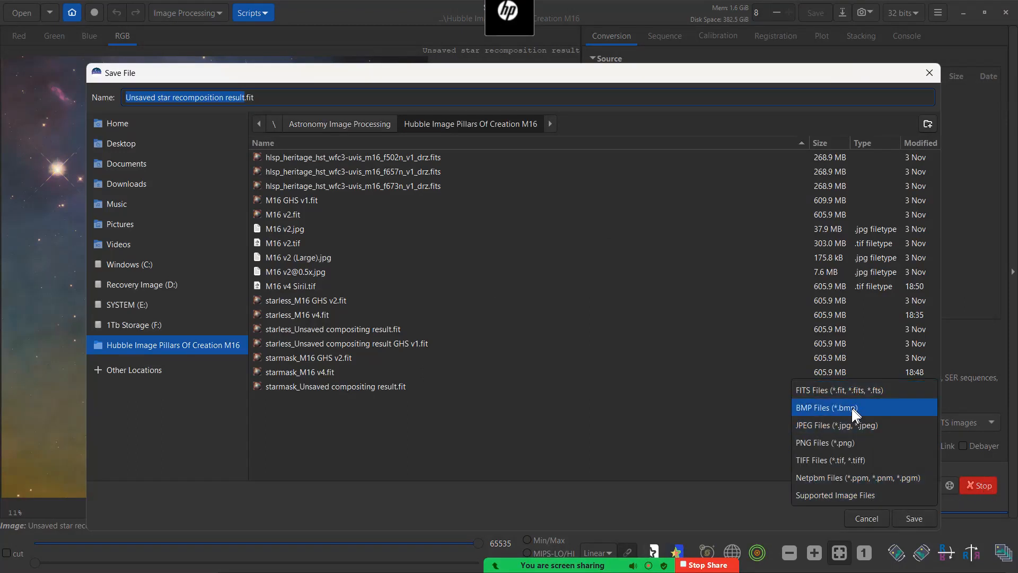
{"action": "left_click", "coordinate": [851, 460]}
{"action": "left_click", "coordinate": [922, 518]}
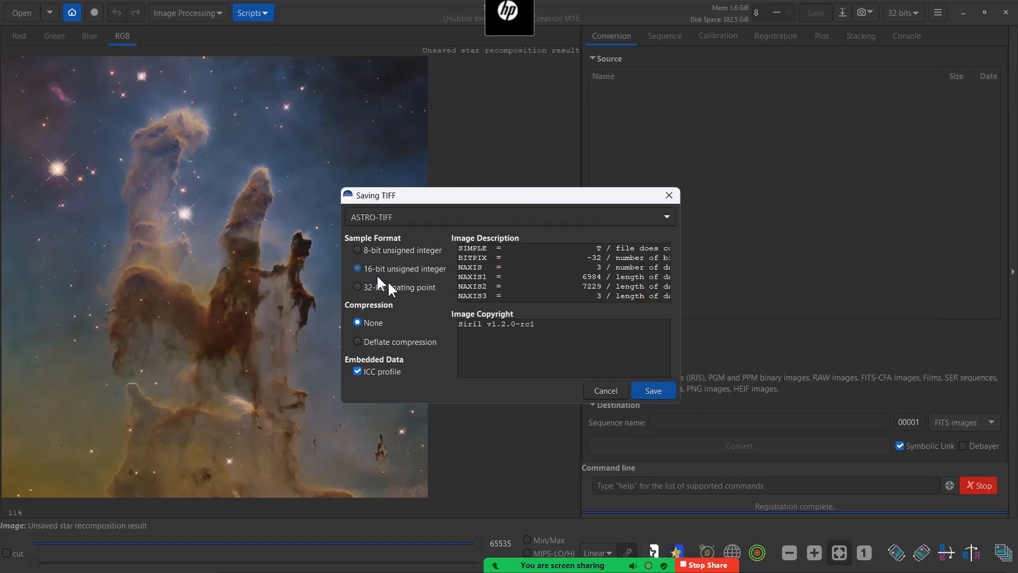
{"action": "left_click", "coordinate": [651, 391]}
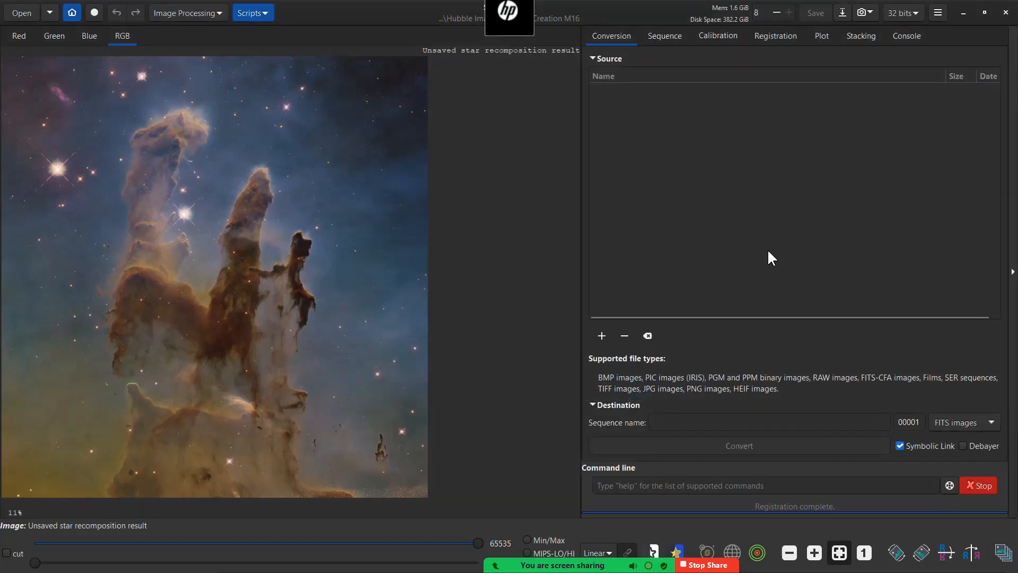
Exit Siril and start Adobe Photoshop 2024 from the list of installed apps
{"action": "left_click", "coordinate": [1006, 12]}
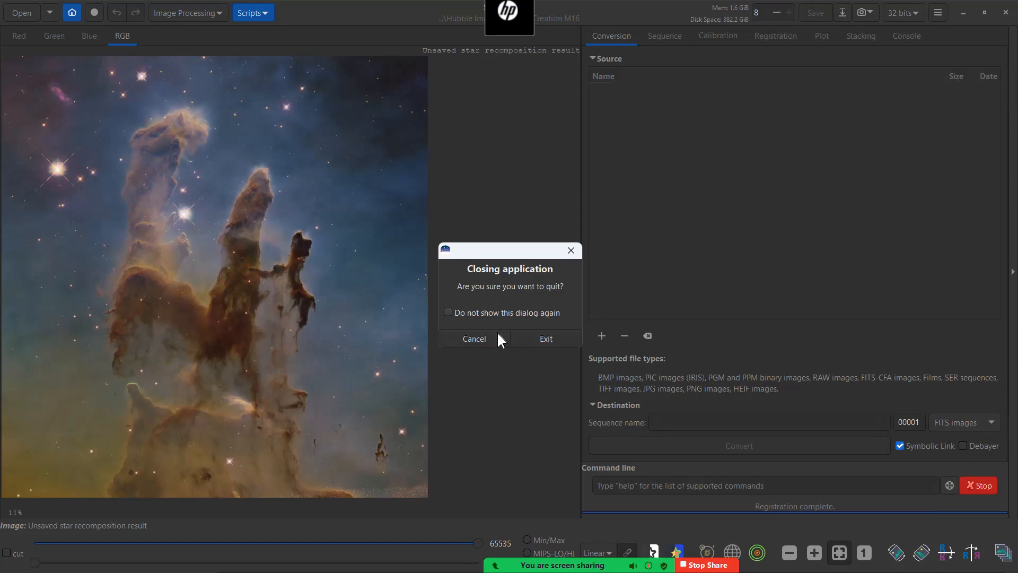
{"action": "left_click", "coordinate": [544, 337]}
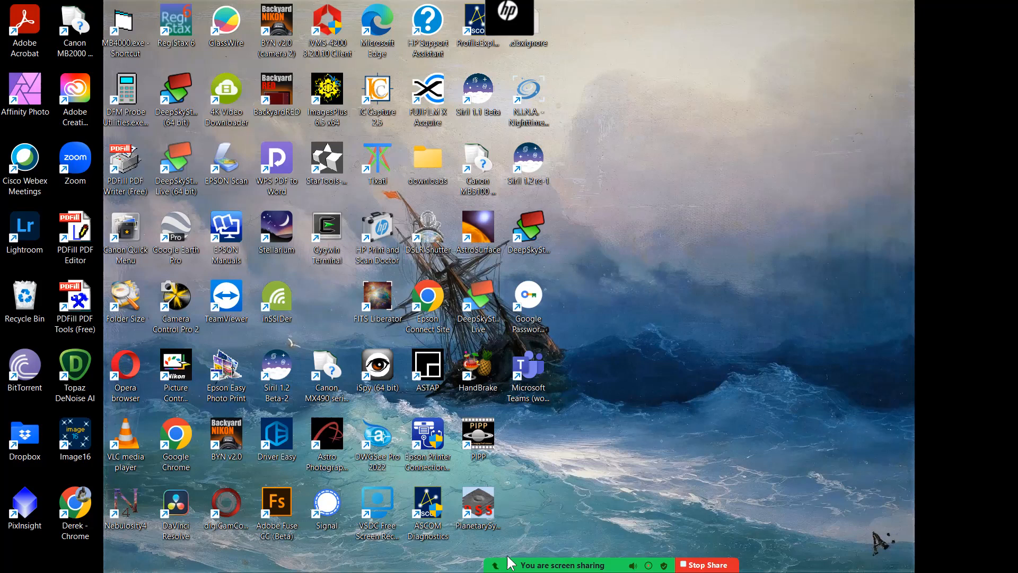
{"action": "left_click", "coordinate": [24, 557]}
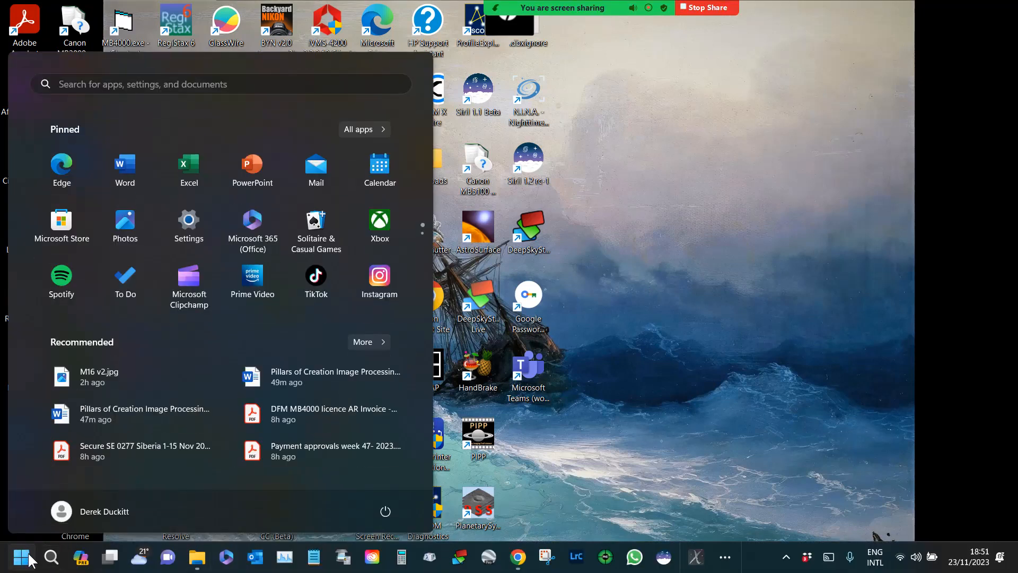
{"action": "left_click", "coordinate": [372, 129]}
{"action": "scroll", "coordinate": [106, 350], "scroll_direction": "down", "scroll_amount": 3}
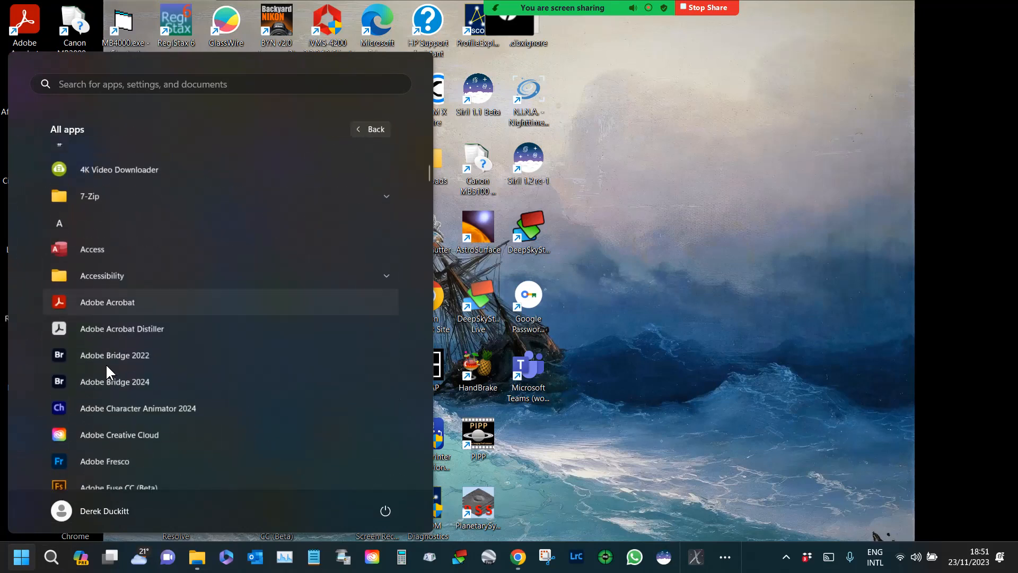
{"action": "scroll", "coordinate": [138, 377], "scroll_direction": "down", "scroll_amount": 3}
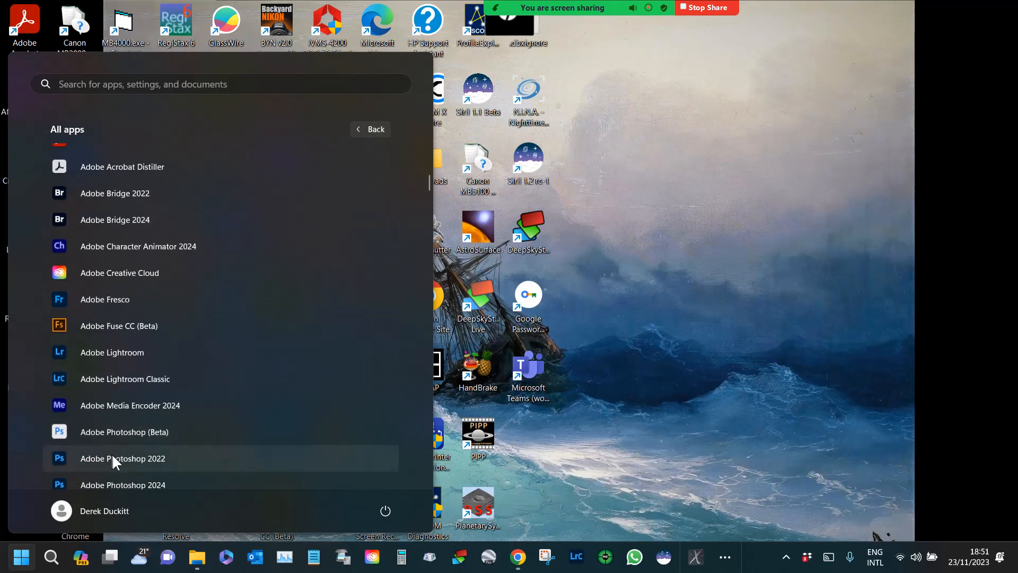
{"action": "left_click", "coordinate": [130, 484]}
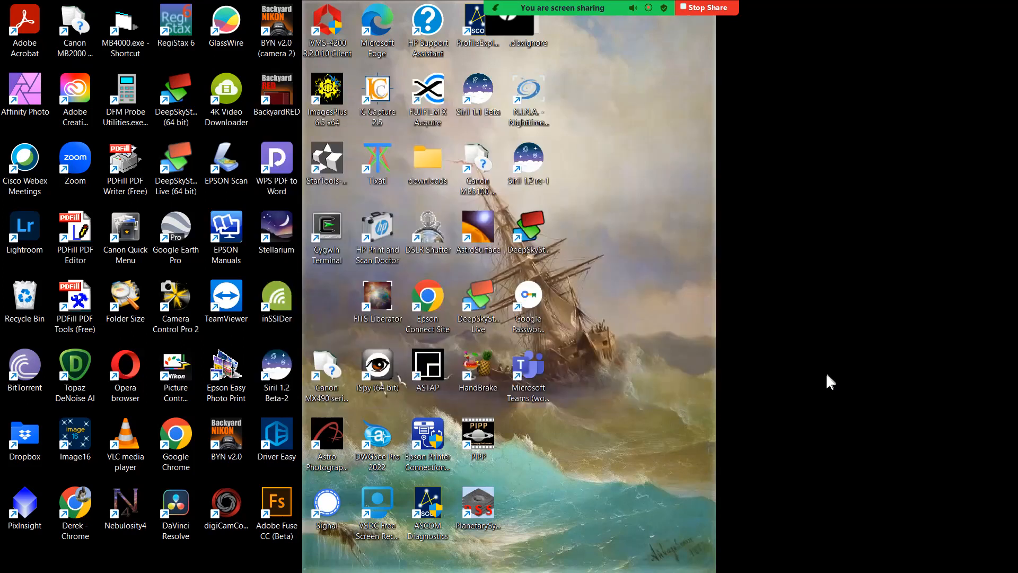
Check the computer's performance load in Task Manager while Photoshop starts, and close Task Manager
{"action": "mouse_move", "coordinate": [581, 571]}
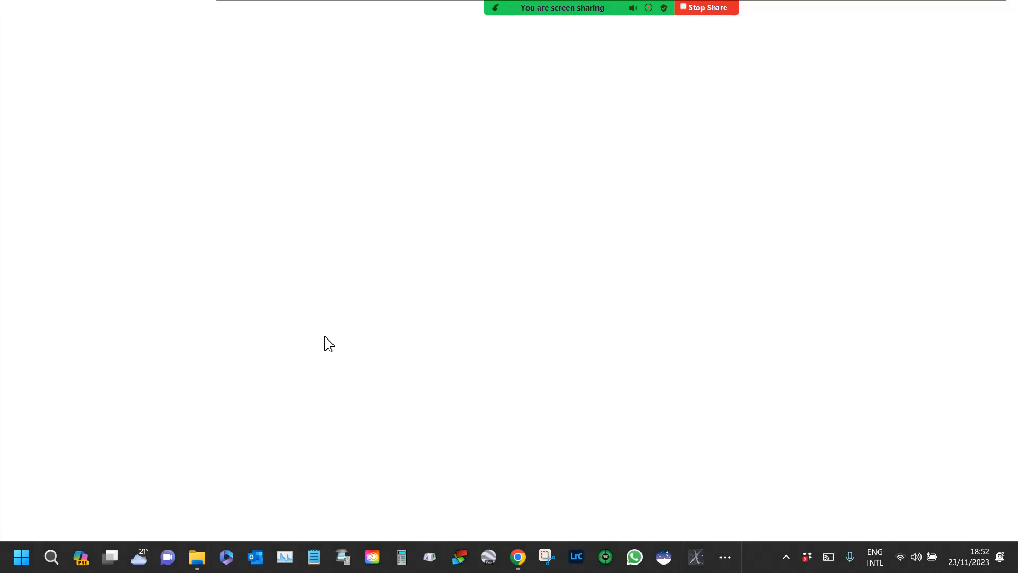
{"action": "key", "text": "ctrl+shift+Escape"}
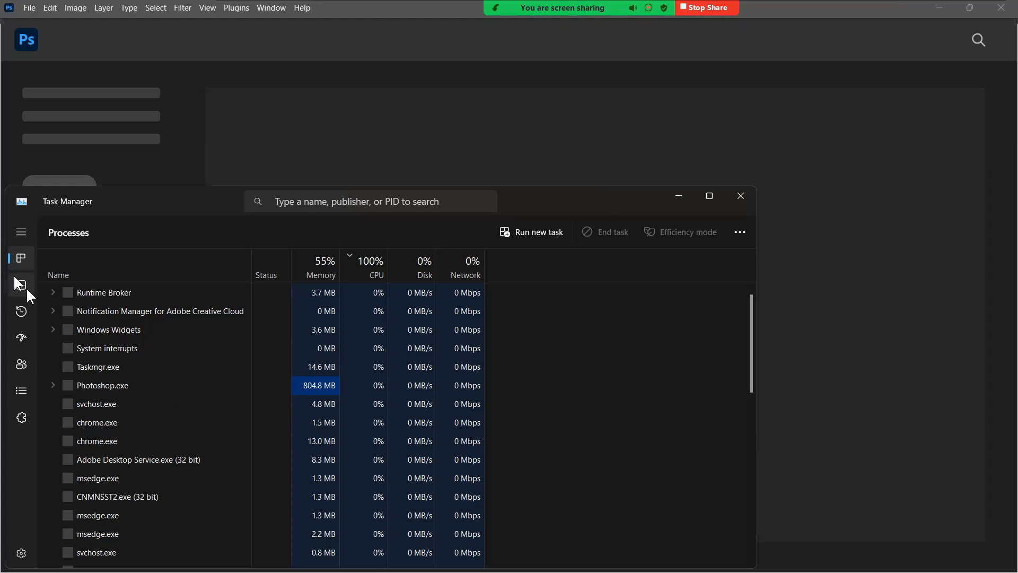
{"action": "left_click", "coordinate": [20, 284]}
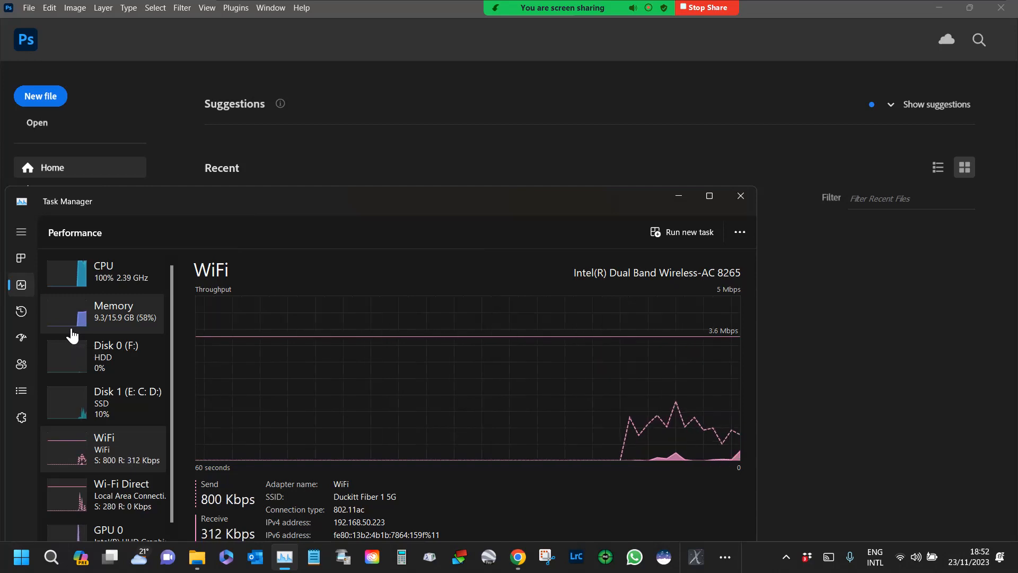
{"action": "left_click", "coordinate": [741, 196]}
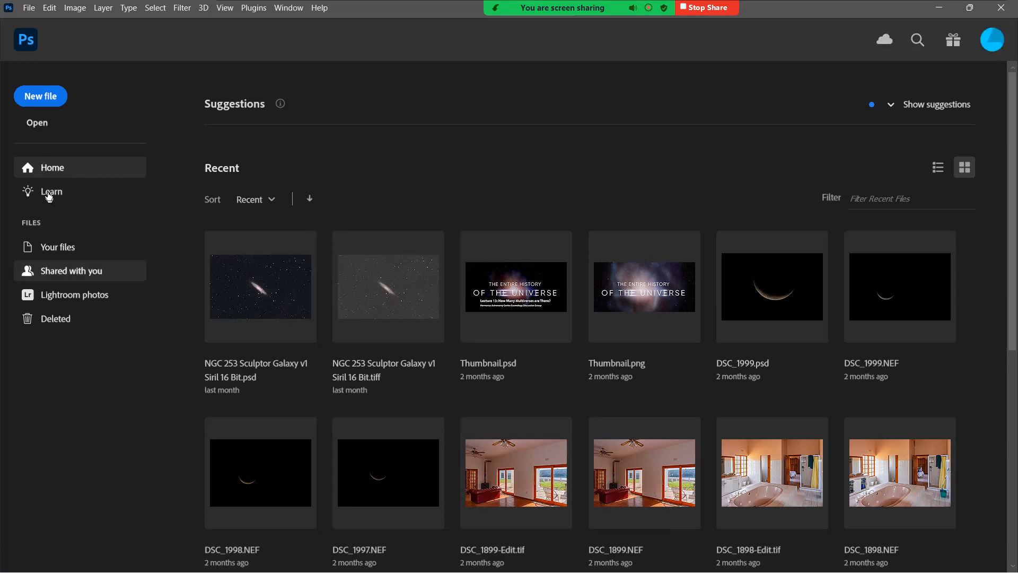
Start opening a file and browse to Astronomy Image Processing > Hubble Image Pillars Of Creation M16 on the 1Tb Storage (F:) drive
{"action": "left_click", "coordinate": [36, 122]}
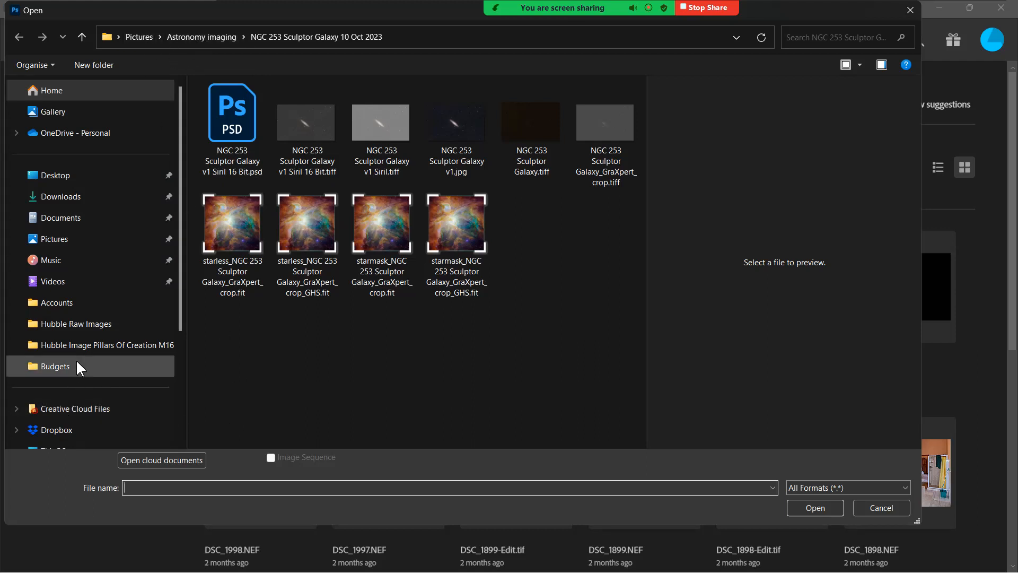
{"action": "scroll", "coordinate": [75, 358], "scroll_direction": "down", "scroll_amount": 3}
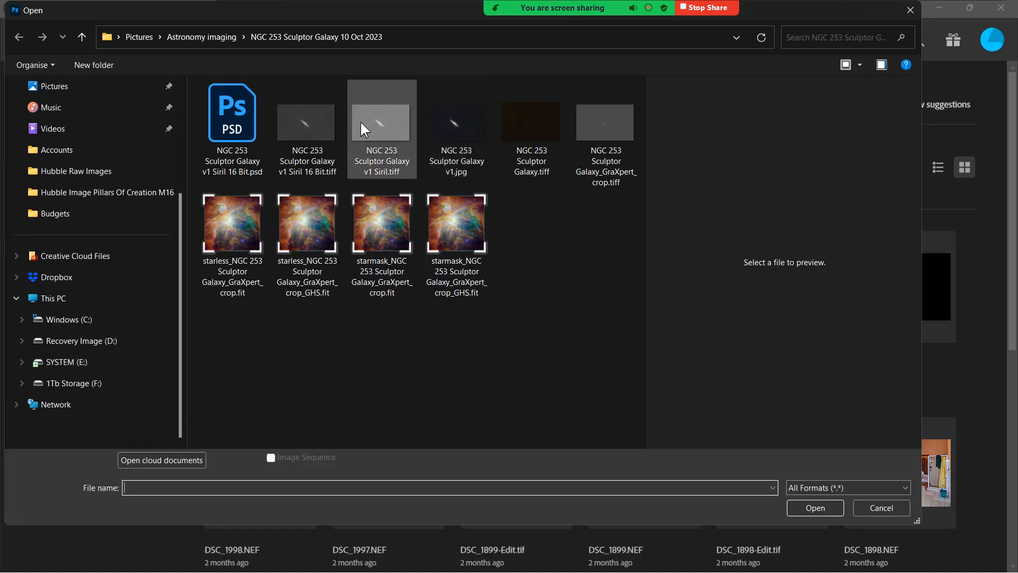
{"action": "left_click", "coordinate": [446, 122]}
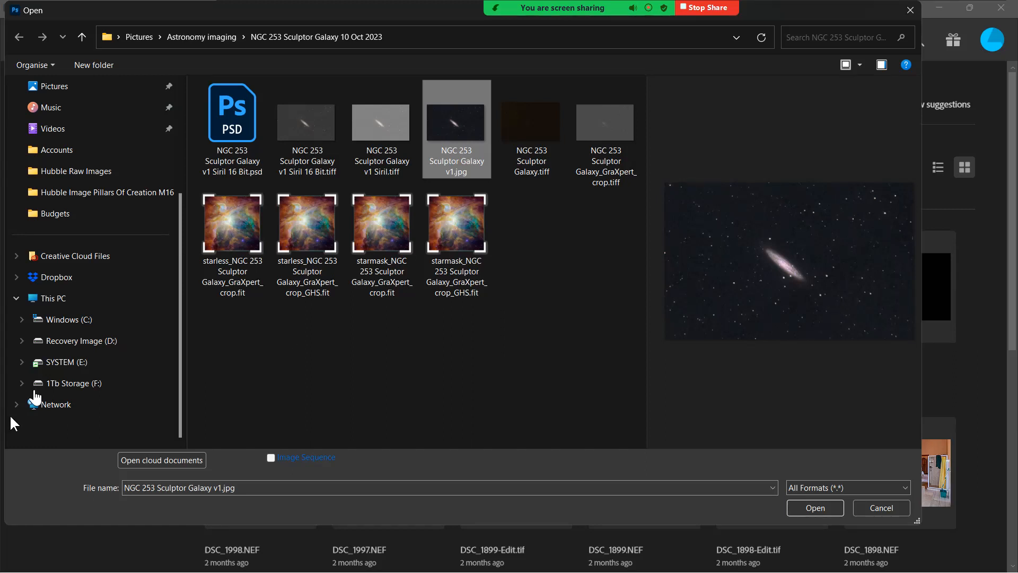
{"action": "left_click", "coordinate": [68, 390]}
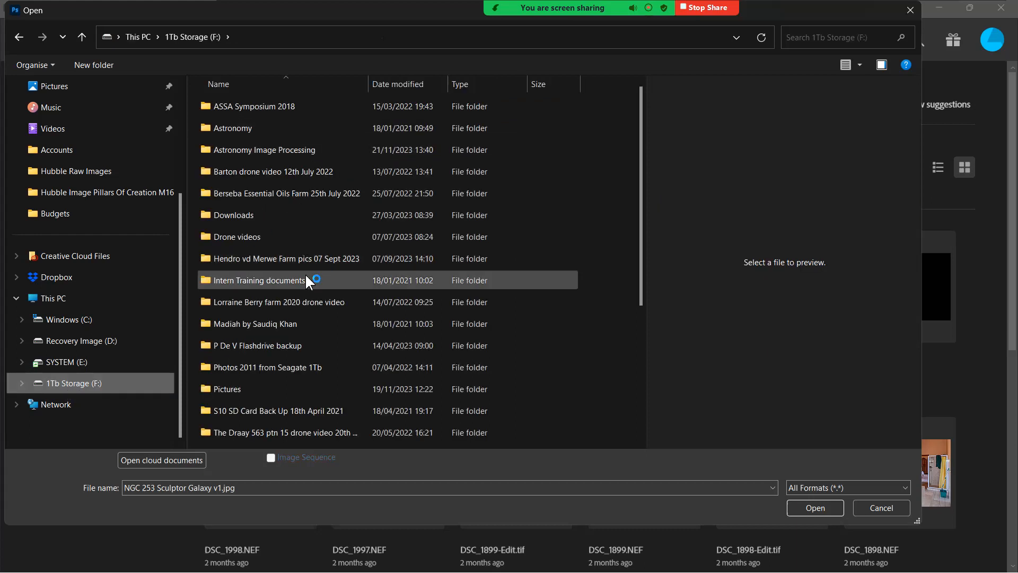
{"action": "scroll", "coordinate": [301, 309], "scroll_direction": "down", "scroll_amount": 2}
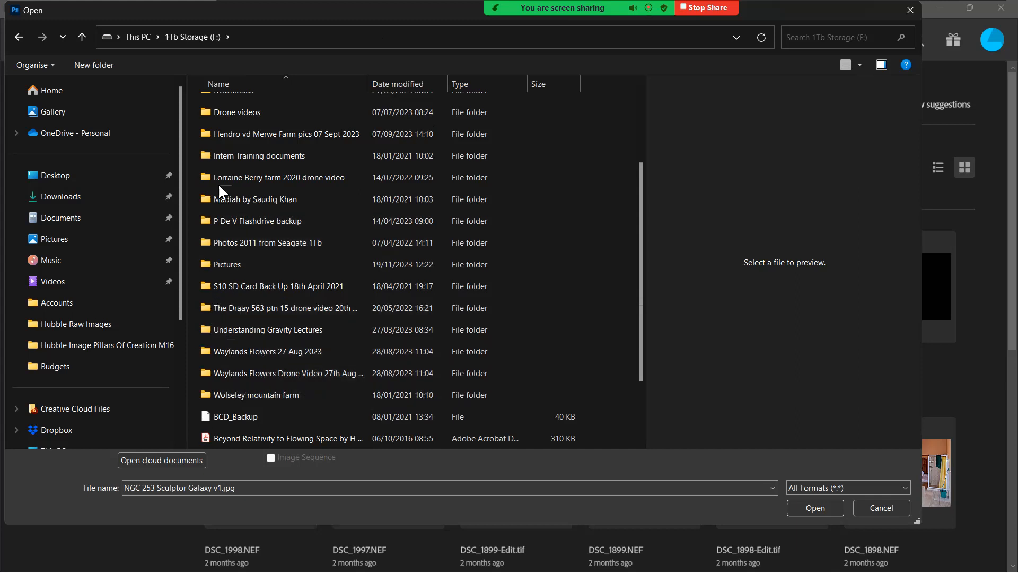
{"action": "scroll", "coordinate": [274, 294], "scroll_direction": "up", "scroll_amount": 2}
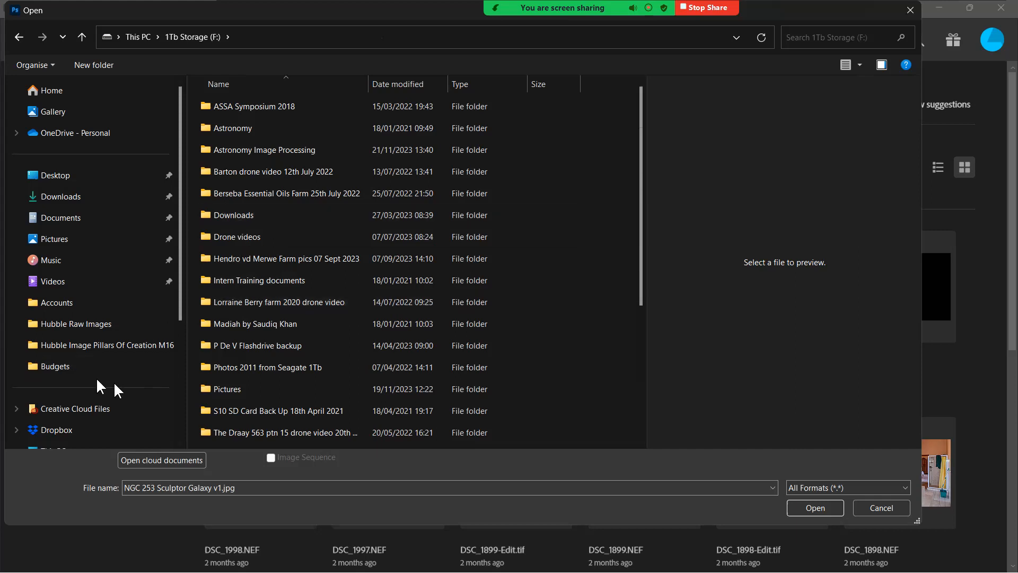
{"action": "scroll", "coordinate": [88, 411], "scroll_direction": "down", "scroll_amount": 3}
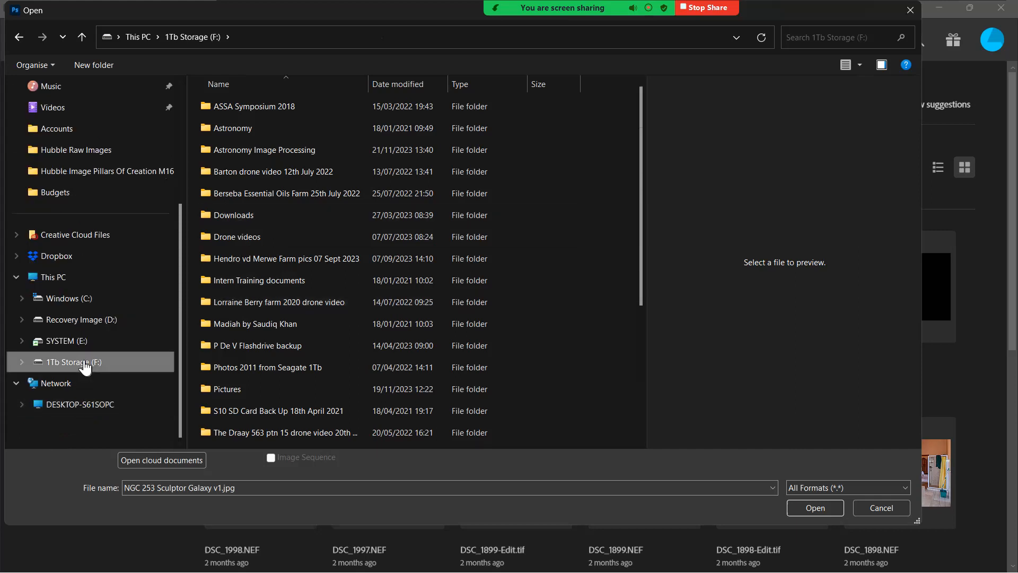
{"action": "double_click", "coordinate": [224, 149]}
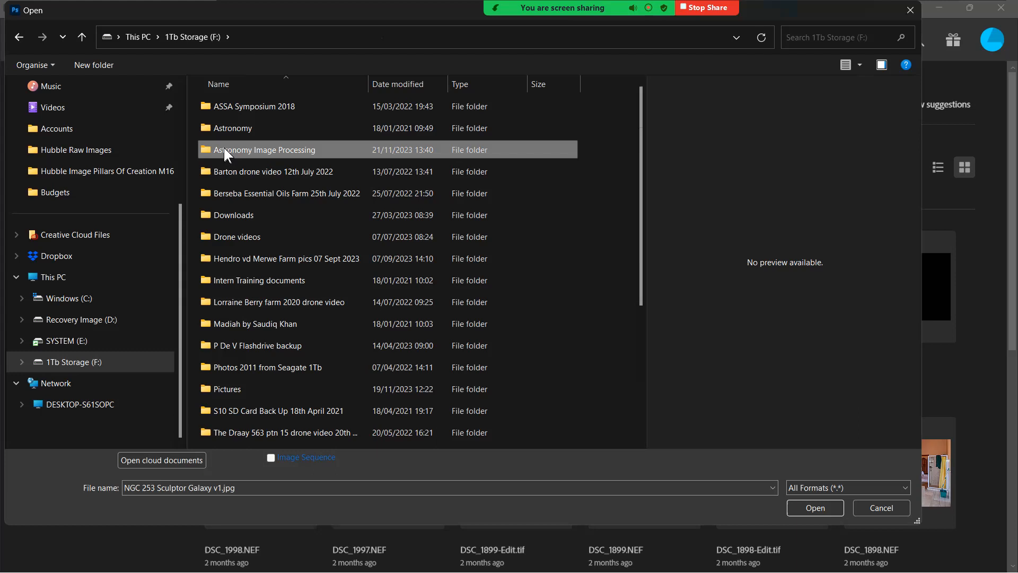
{"action": "scroll", "coordinate": [215, 373], "scroll_direction": "down", "scroll_amount": 2}
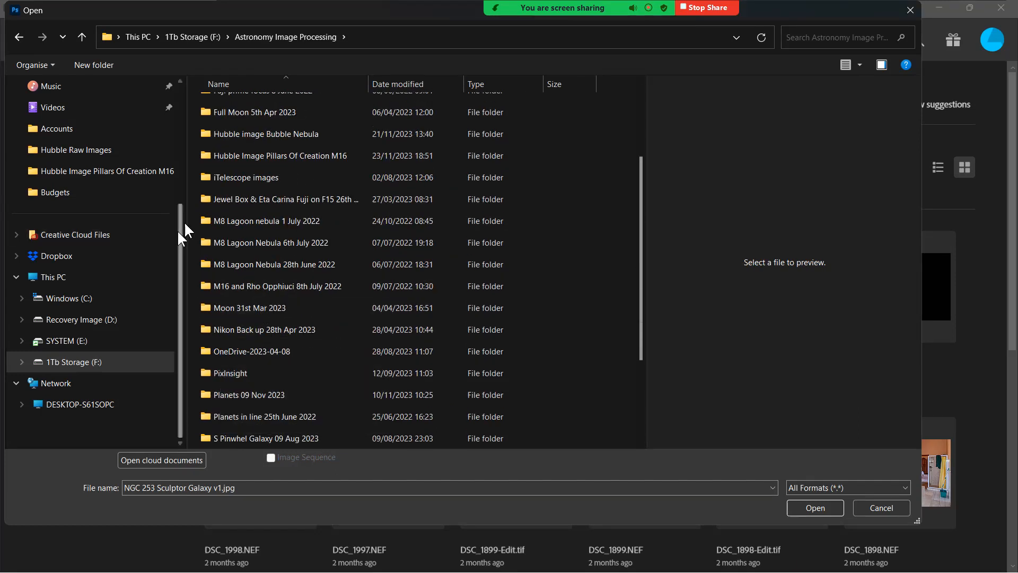
{"action": "double_click", "coordinate": [289, 155]}
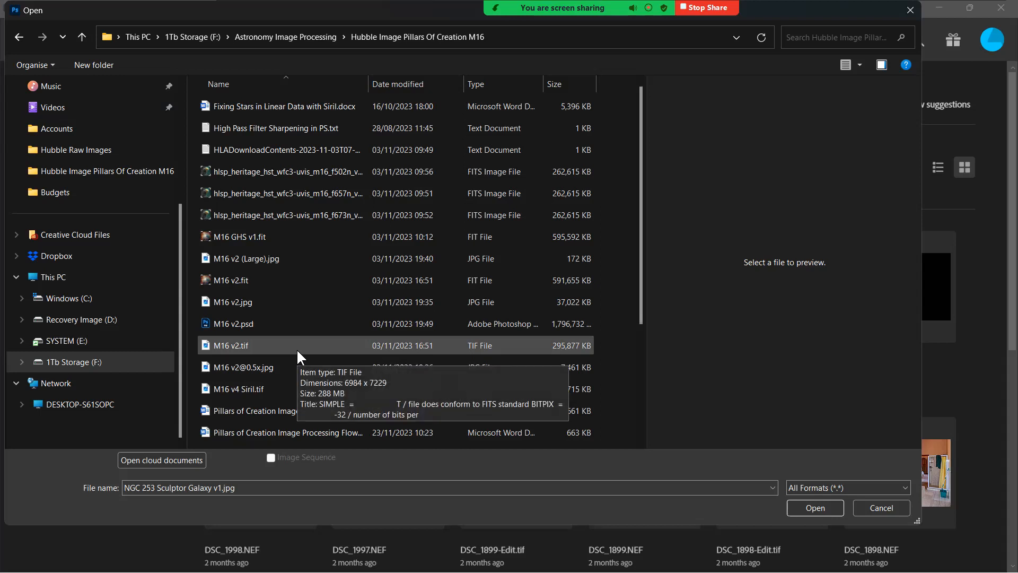
Open M16 v4 Siril.tif, dismissing the new tools notice, and close the image again
{"action": "left_click", "coordinate": [263, 387]}
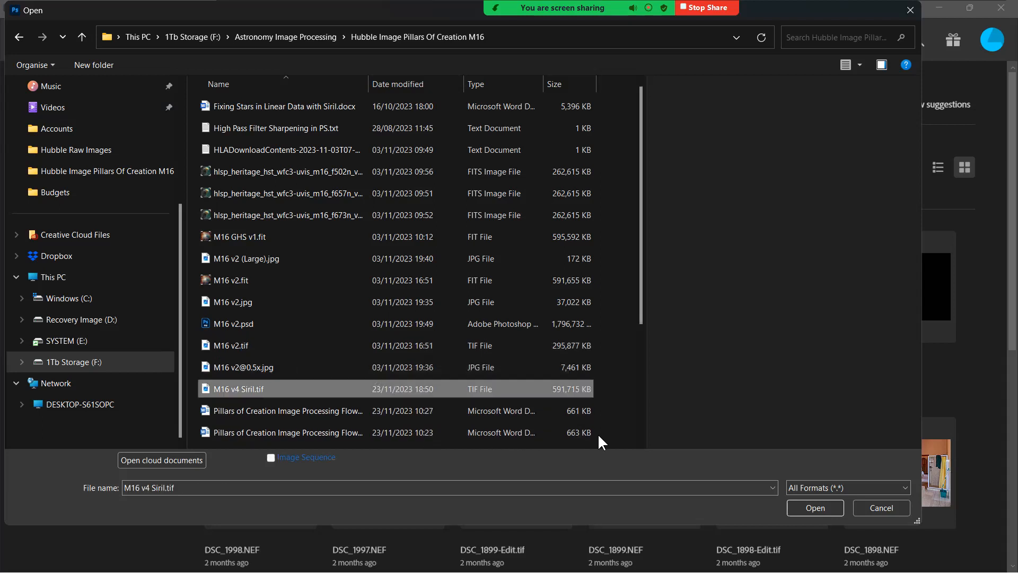
{"action": "left_click", "coordinate": [825, 507]}
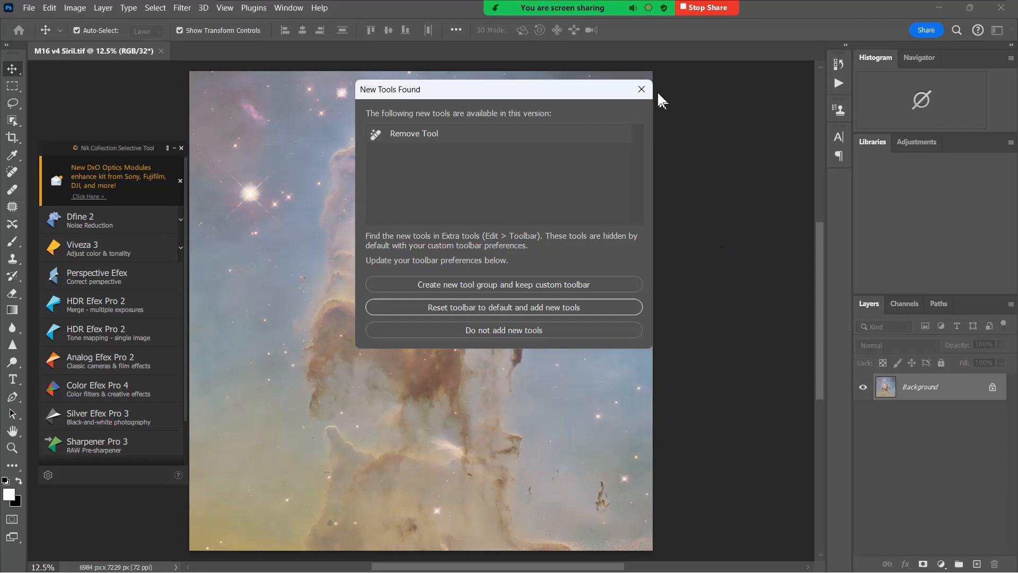
{"action": "left_click", "coordinate": [643, 89]}
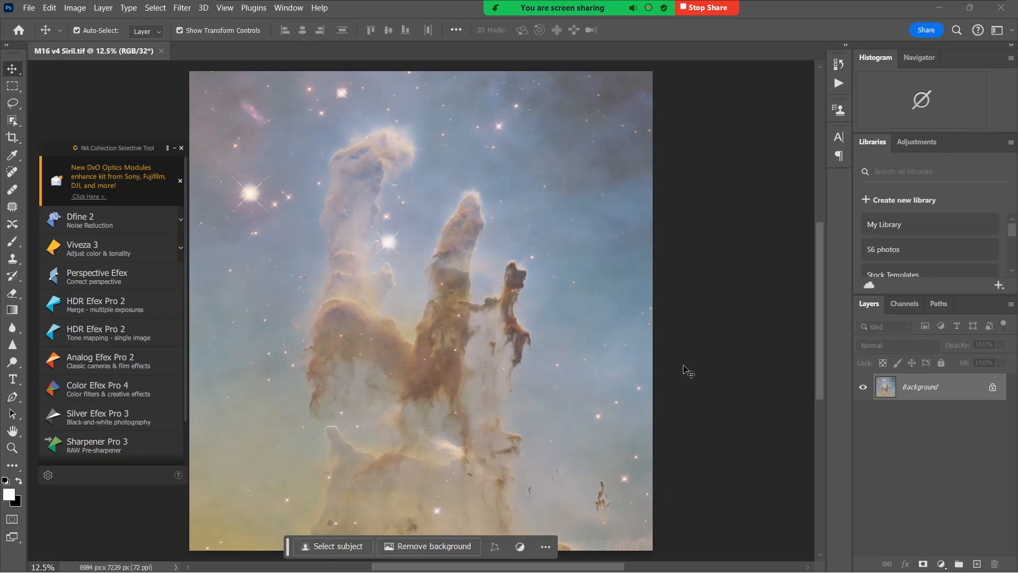
{"action": "left_click", "coordinate": [162, 51]}
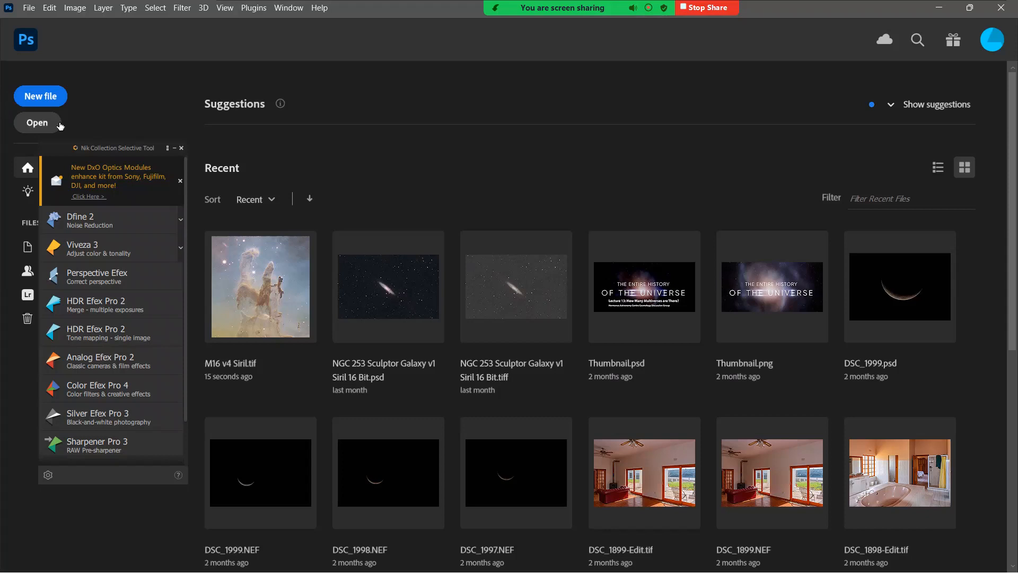
Open Unsaved star recomposition result.tif from the Hubble Image Pillars Of Creation M16 folder, reversing the name sort order to locate it
{"action": "left_click", "coordinate": [29, 8]}
{"action": "left_click", "coordinate": [37, 33]}
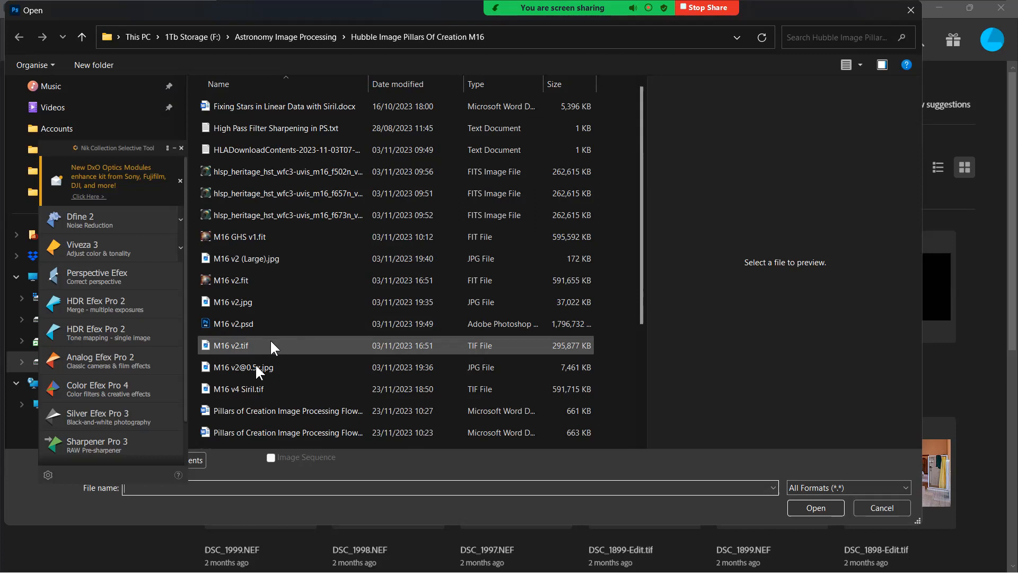
{"action": "left_click", "coordinate": [265, 387]}
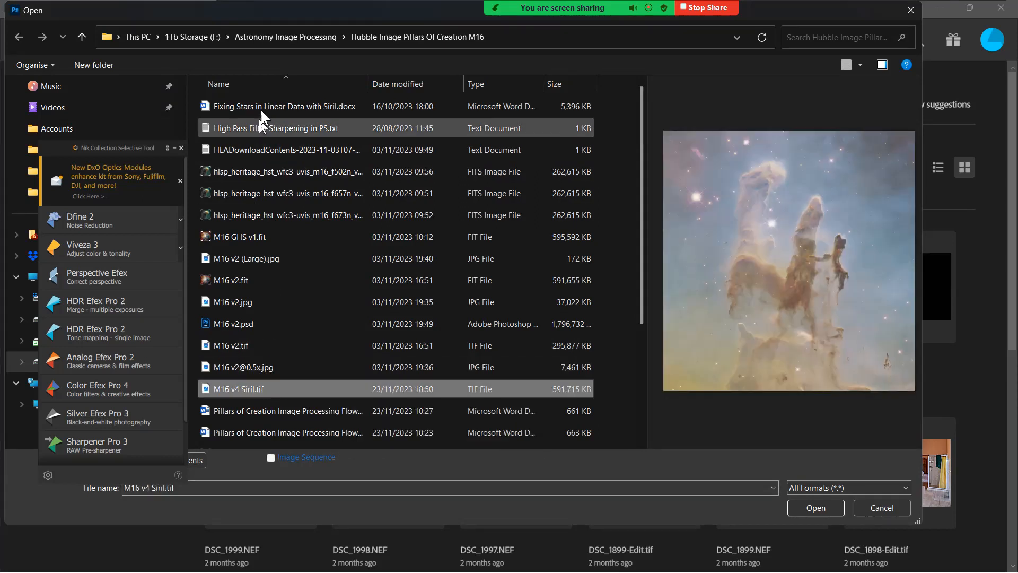
{"action": "left_click", "coordinate": [269, 81]}
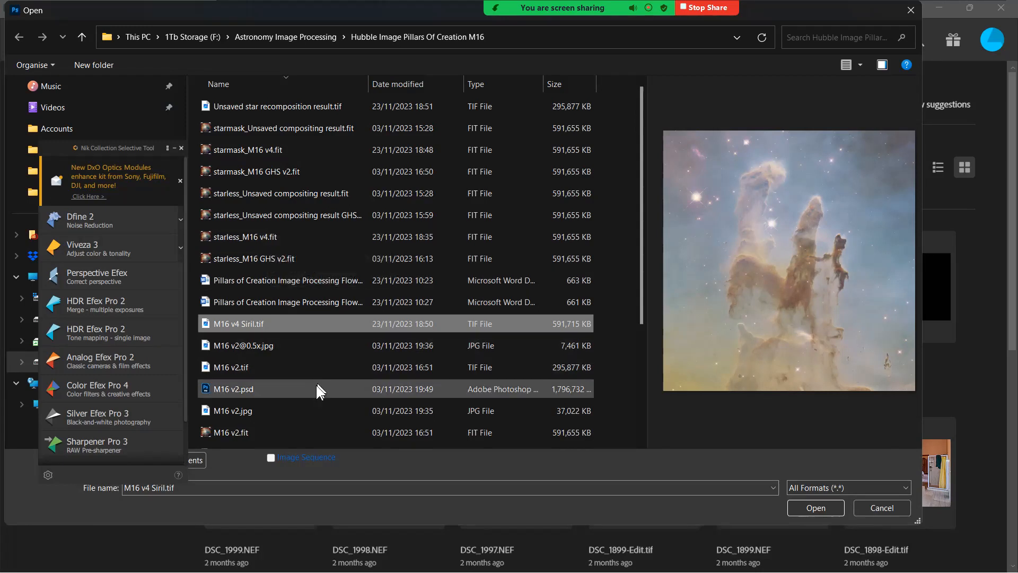
{"action": "scroll", "coordinate": [313, 400], "scroll_direction": "down", "scroll_amount": 3}
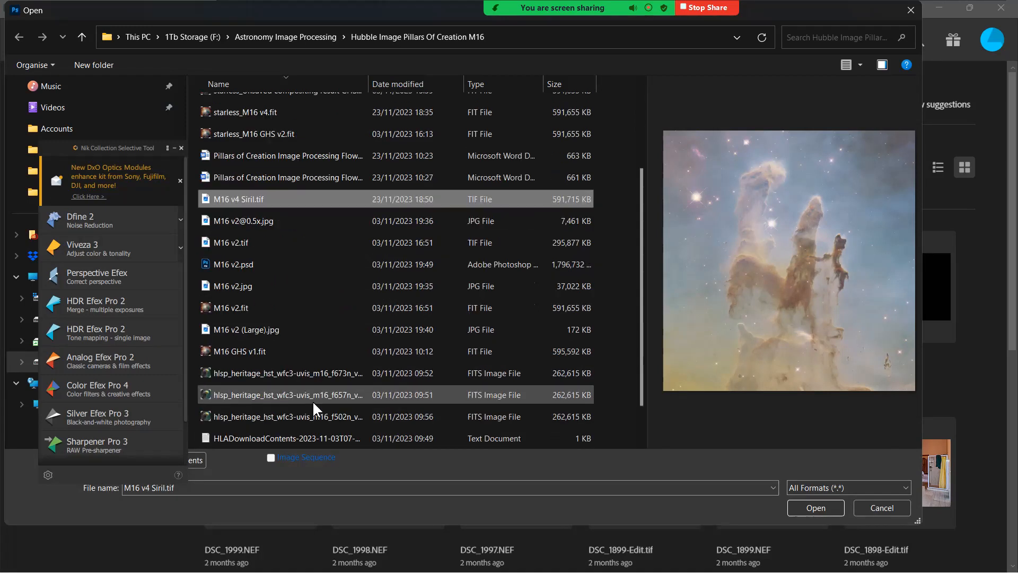
{"action": "scroll", "coordinate": [310, 393], "scroll_direction": "up", "scroll_amount": 1}
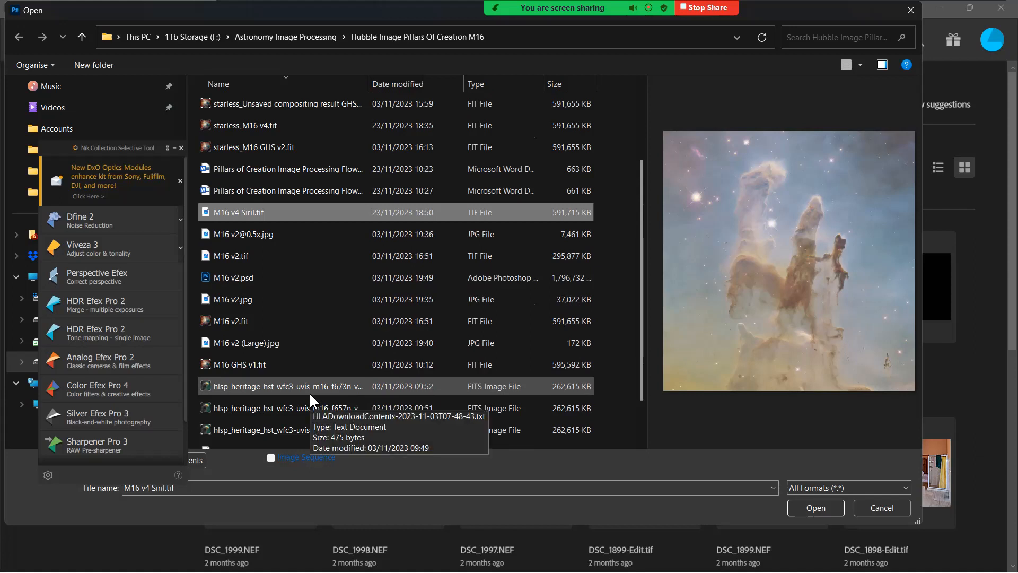
{"action": "scroll", "coordinate": [310, 393], "scroll_direction": "up", "scroll_amount": 2}
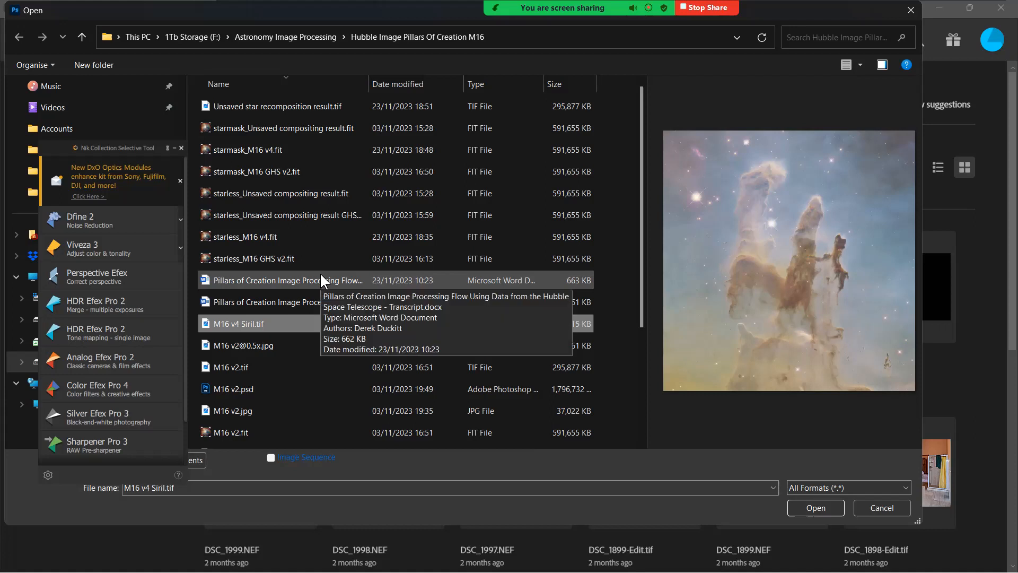
{"action": "left_click", "coordinate": [291, 109]}
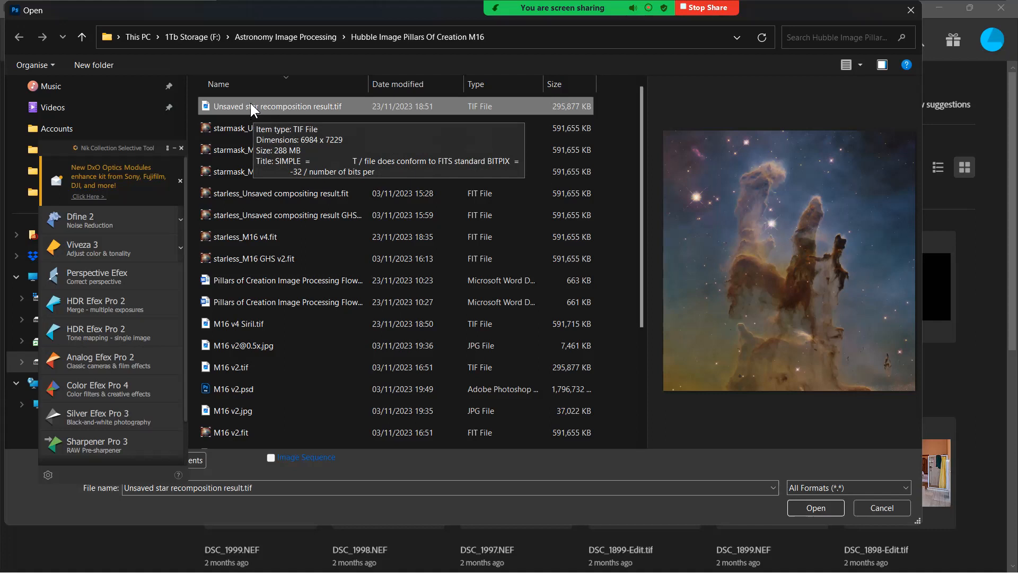
{"action": "double_click", "coordinate": [250, 102]}
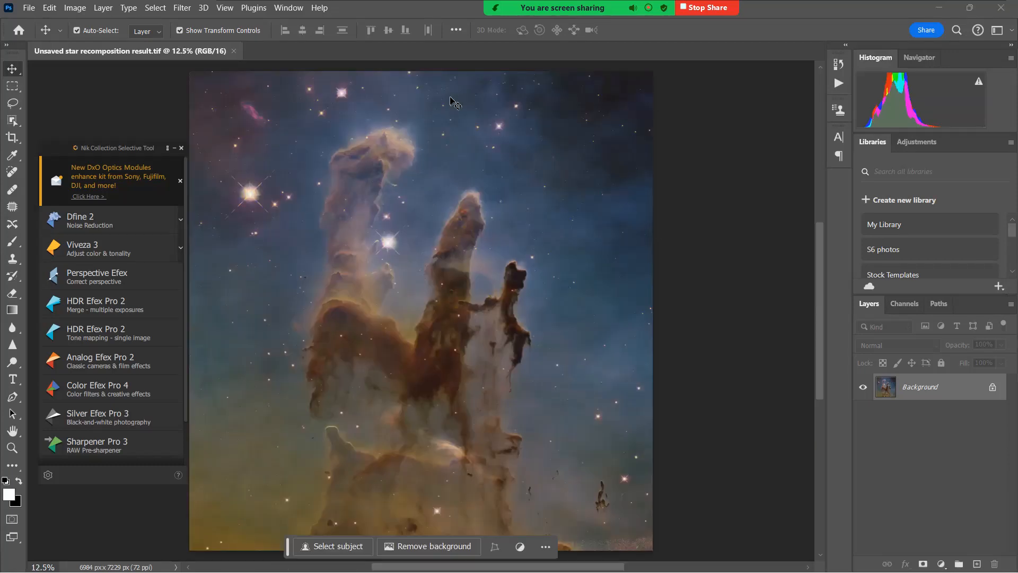
Close the Nik Collection Selective Tool and duplicate the Background layer
{"action": "left_click", "coordinate": [181, 148]}
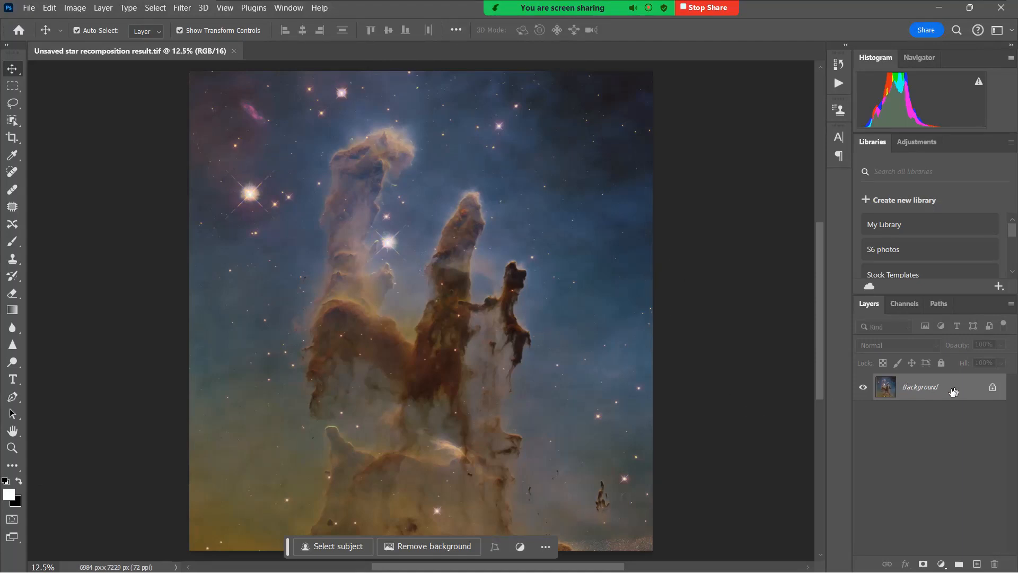
{"action": "left_click_drag", "start_coordinate": [948, 391], "coordinate": [974, 561]}
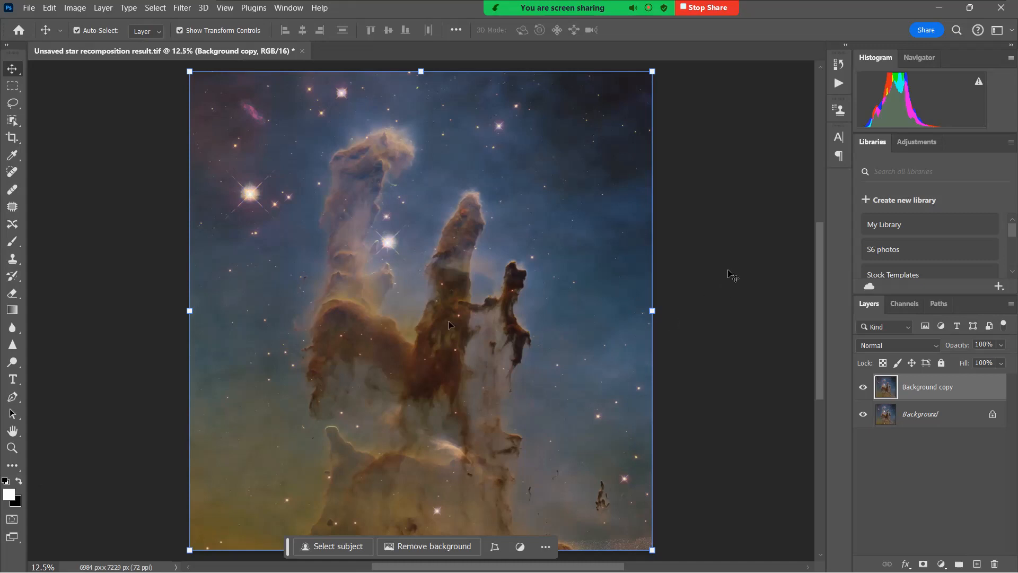
Open M16 v2.psd from the same folder, widening the name column to read the full file names
{"action": "mouse_move", "coordinate": [571, 569]}
{"action": "left_click", "coordinate": [29, 8]}
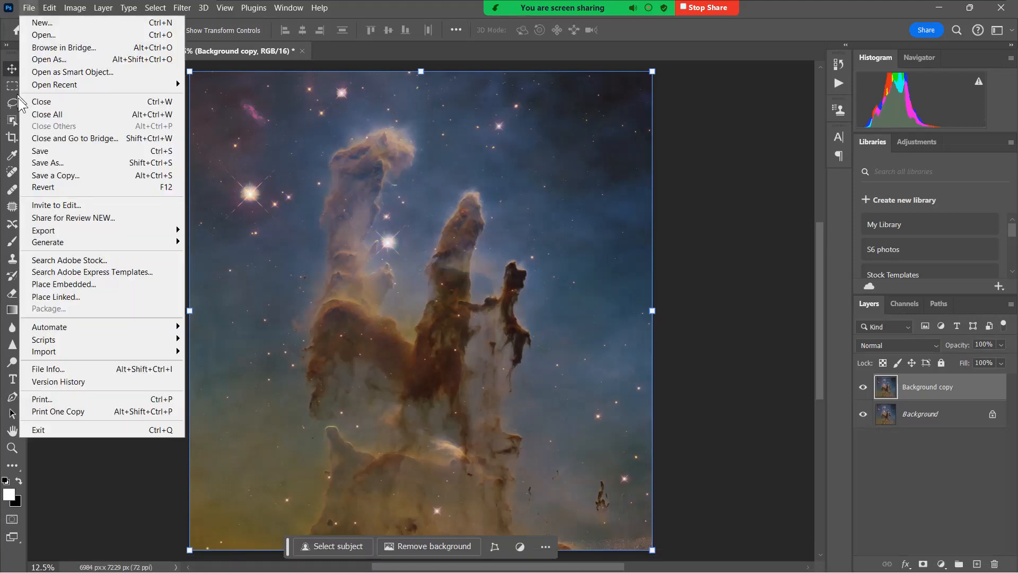
{"action": "left_click", "coordinate": [41, 35]}
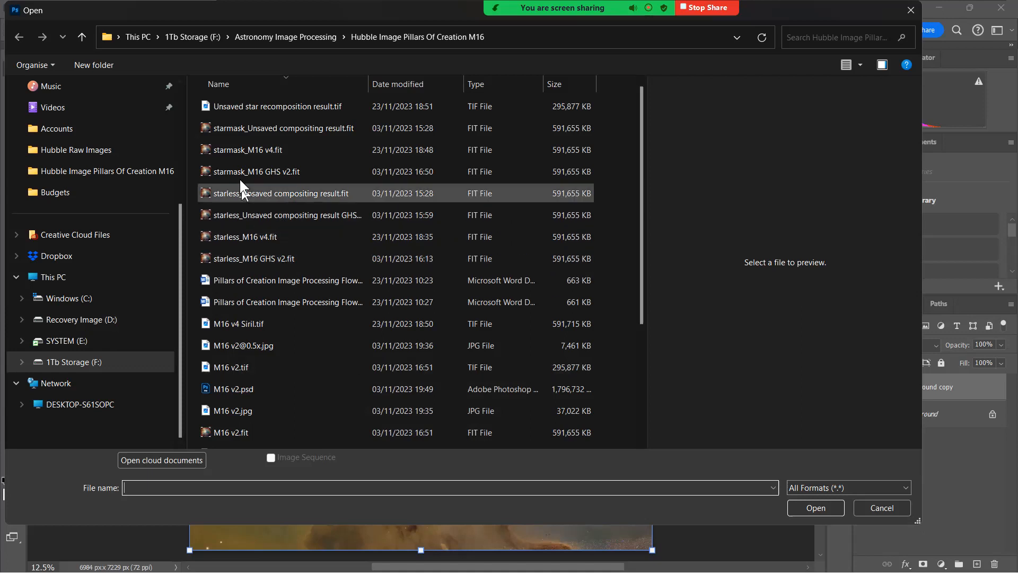
{"action": "double_click", "coordinate": [369, 79]}
{"action": "scroll", "coordinate": [336, 339], "scroll_direction": "down", "scroll_amount": 3}
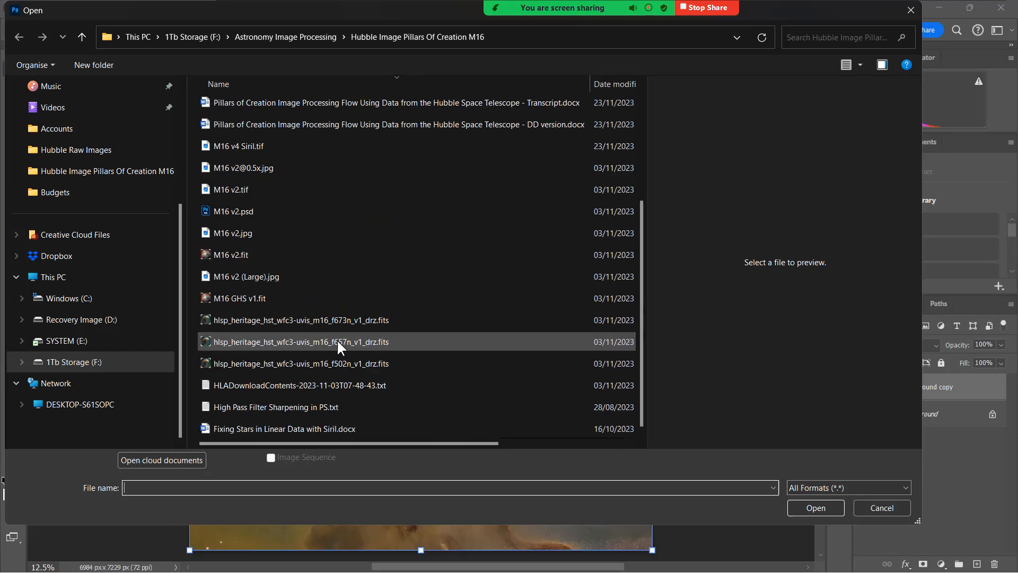
{"action": "left_click", "coordinate": [251, 211]}
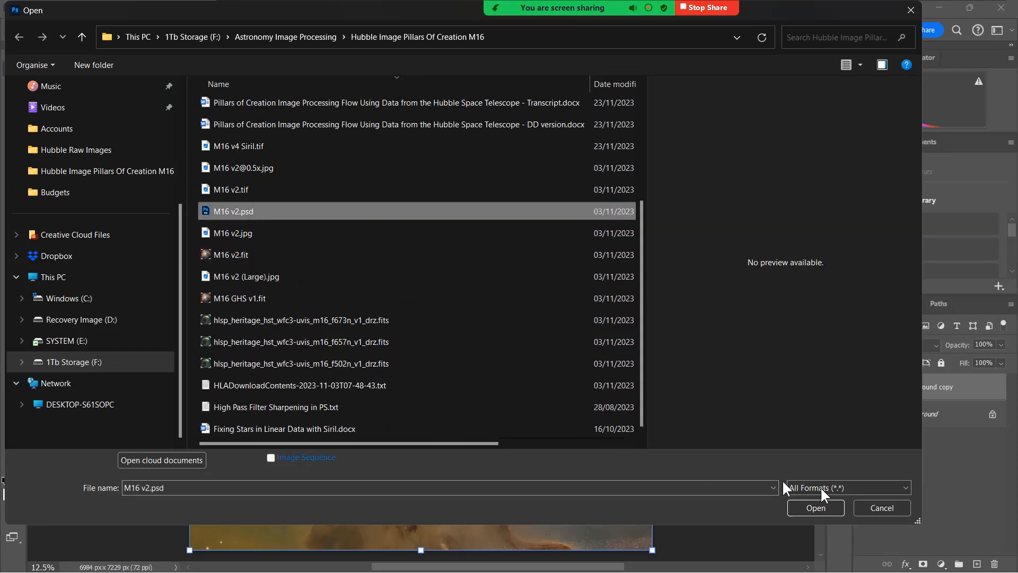
{"action": "left_click", "coordinate": [823, 504]}
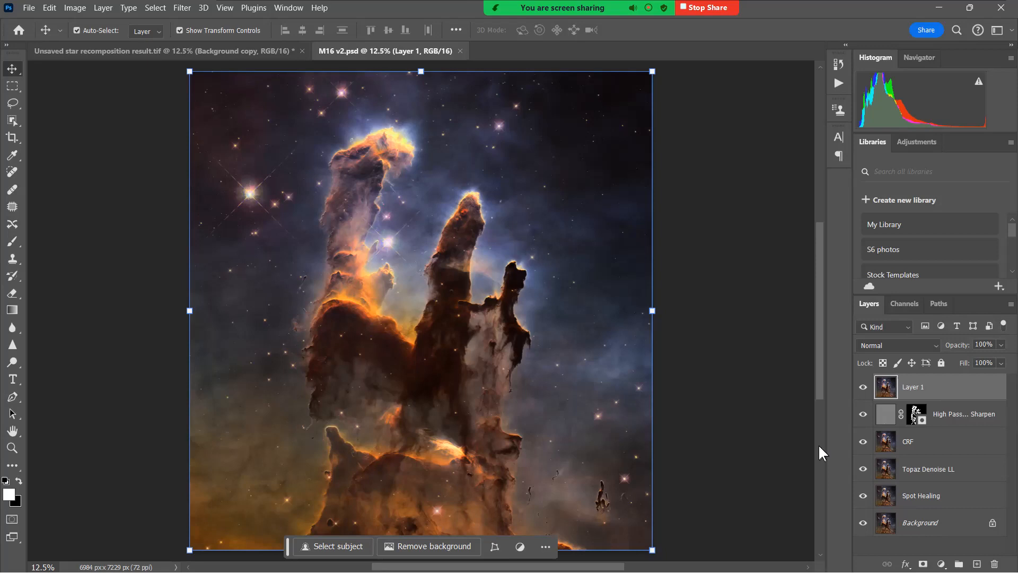
Hide all layers of M16 v2.psd above Background, and turn the Spot Healing layer's visibility back on
{"action": "left_click", "coordinate": [865, 389]}
{"action": "left_click_drag", "start_coordinate": [865, 395], "coordinate": [866, 515]}
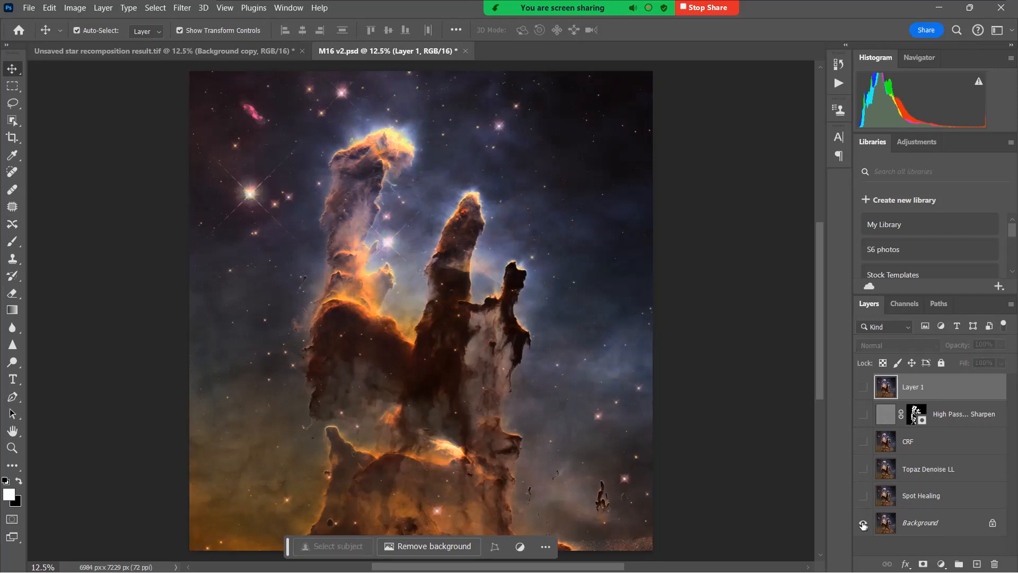
{"action": "left_click", "coordinate": [863, 525]}
{"action": "left_click", "coordinate": [864, 524]}
{"action": "left_click", "coordinate": [863, 497]}
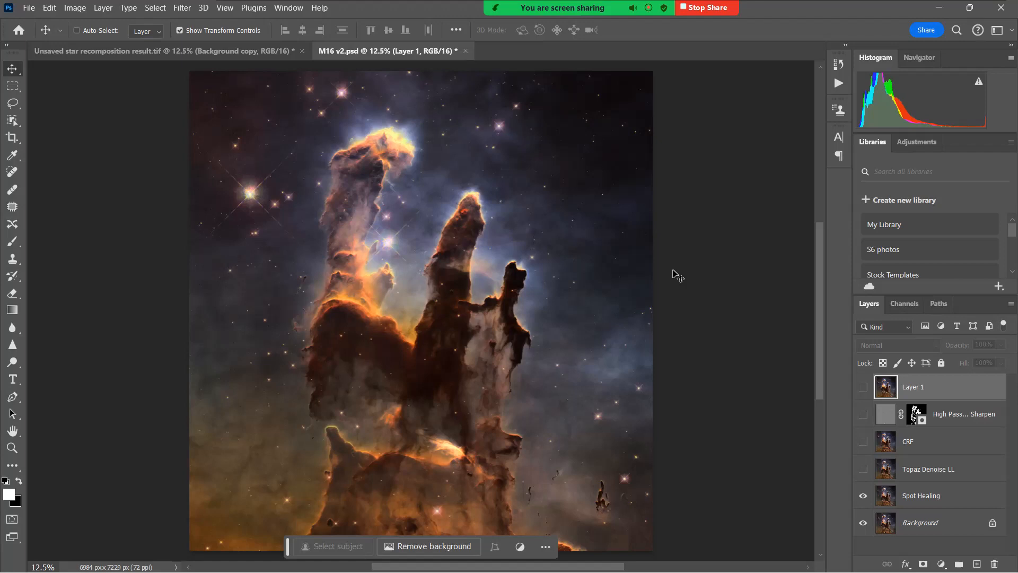
Compare the pillars at close range with and without the Spot Healing layer, and return to the full image
{"action": "key", "text": "ctrl+equal"}
{"action": "key", "text": "ctrl+equal"}
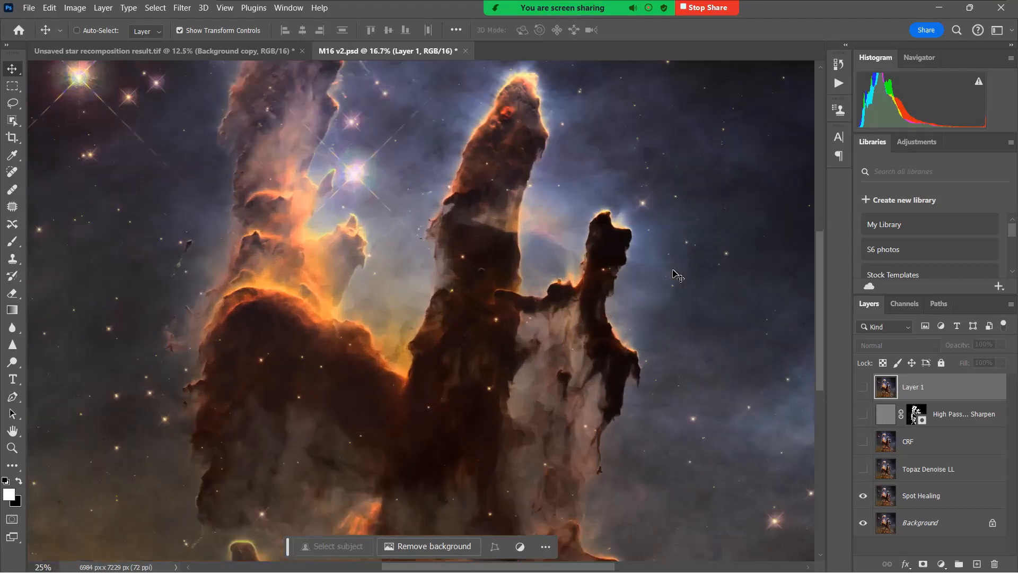
{"action": "key", "text": "ctrl+equal"}
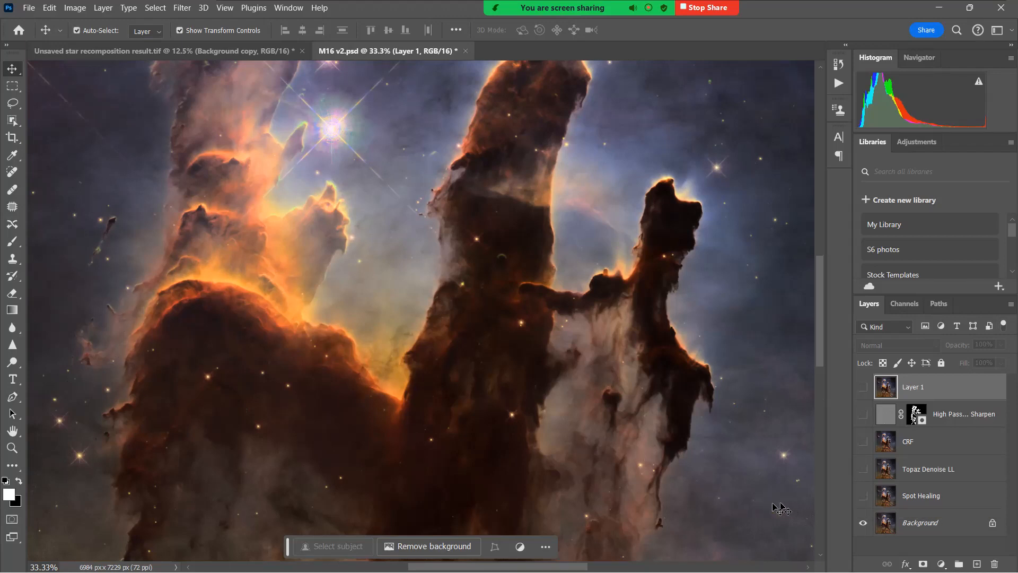
{"action": "left_click", "coordinate": [864, 496]}
{"action": "key", "text": "ctrl+0"}
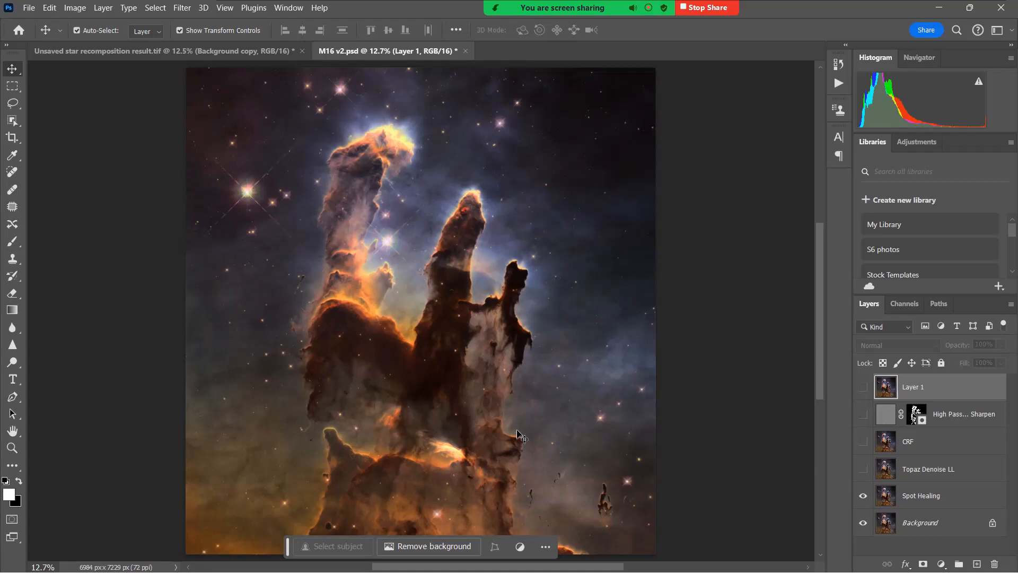
Inspect the noise around the pillars at 66.7% magnification, show the Topaz Denoise LL layer, and fit the image to the window
{"action": "key", "text": "ctrl"}
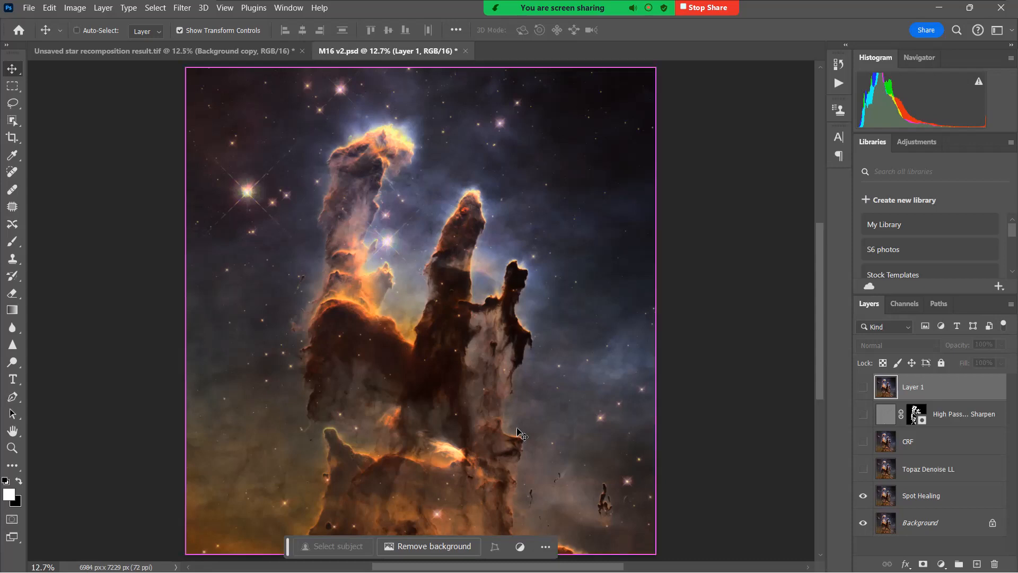
{"action": "key", "text": "ctrl+plus"}
{"action": "key", "text": "ctrl+plus"}
{"action": "key", "text": "ctrl+plus"}
{"action": "key", "text": "ctrl+plus"}
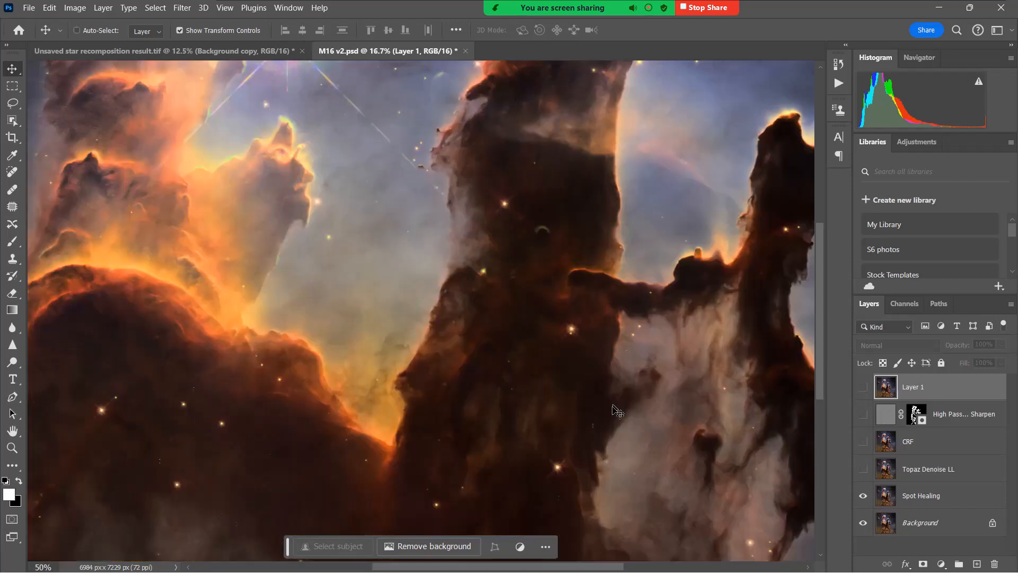
{"action": "key", "text": "ctrl+plus"}
{"action": "left_click_drag", "start_coordinate": [713, 421], "coordinate": [394, 211]}
{"action": "left_click_drag", "start_coordinate": [630, 430], "coordinate": [552, 297]}
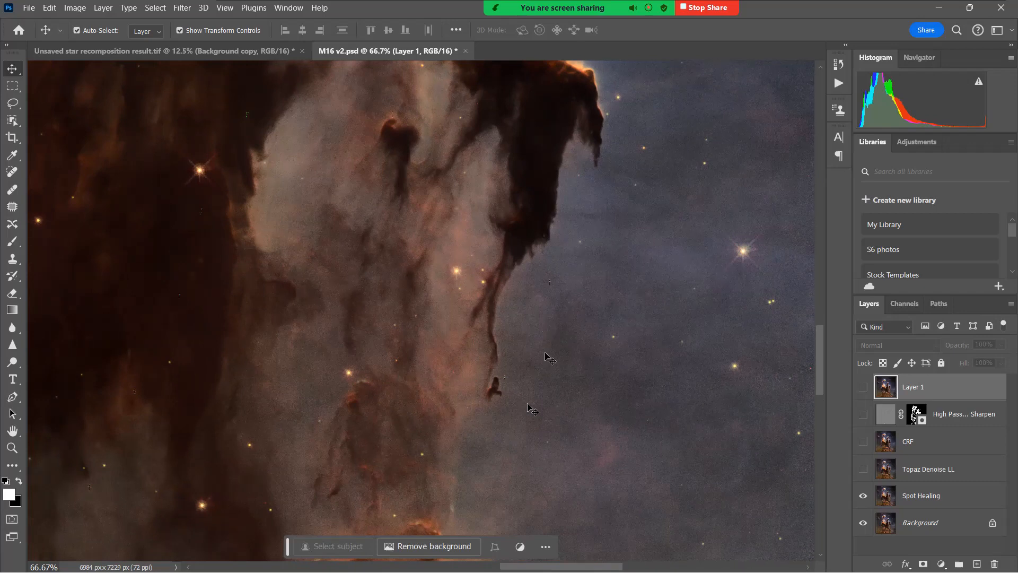
{"action": "left_click", "coordinate": [863, 469]}
{"action": "key", "text": "ctrl+0"}
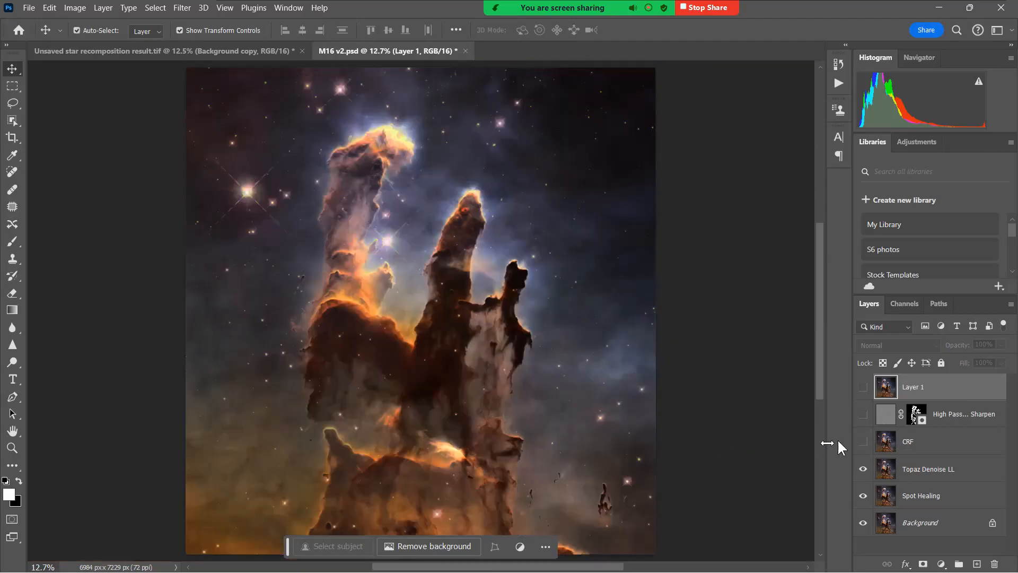
Show the CRF and High Pass Filter Sharpen layers and enlarge the pillars to 50%
{"action": "left_click", "coordinate": [864, 443]}
{"action": "key", "text": "ctrl+plus"}
{"action": "key", "text": "ctrl+plus"}
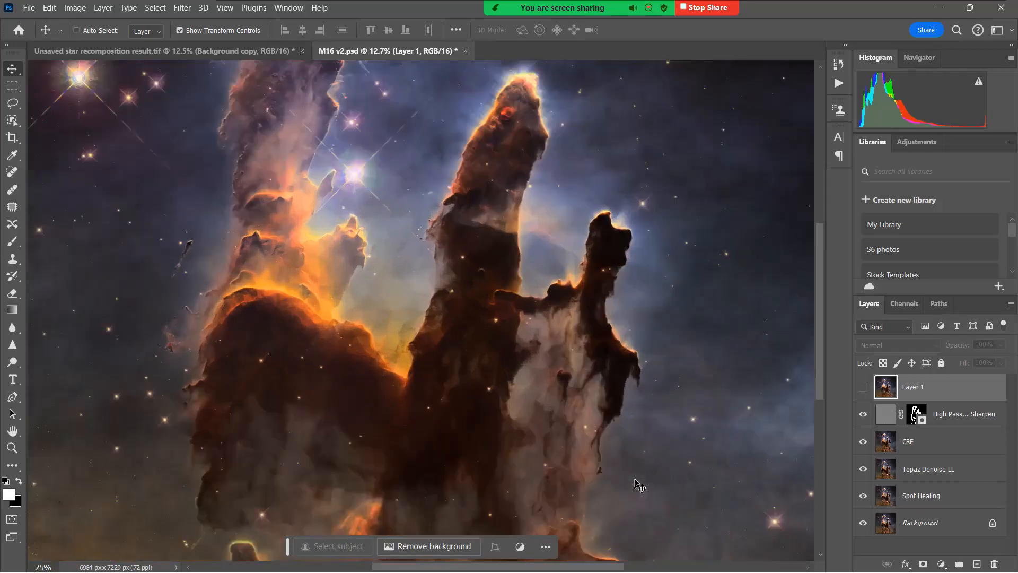
{"action": "key", "text": "ctrl+plus"}
{"action": "key", "text": "ctrl+plus"}
{"action": "left_click_drag", "start_coordinate": [543, 304], "coordinate": [546, 312]}
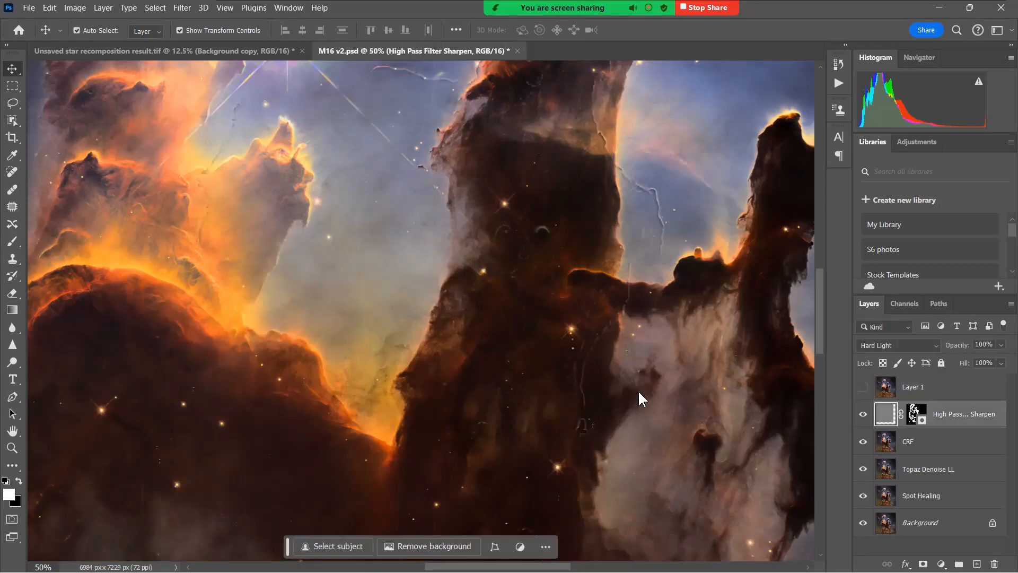
{"action": "left_click", "coordinate": [33, 11]}
{"action": "mouse_move", "coordinate": [49, 8]}
{"action": "left_click", "coordinate": [66, 23]}
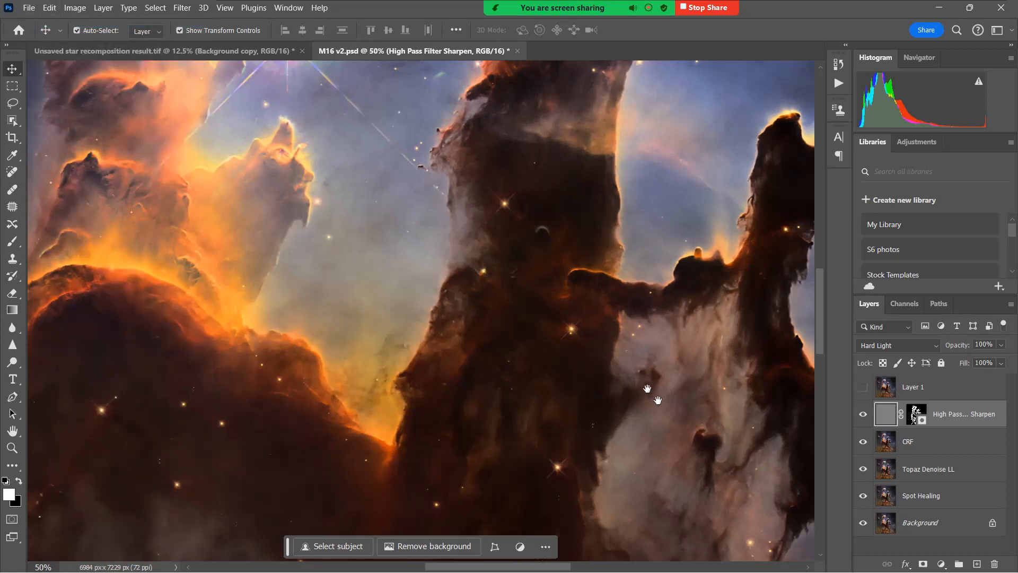
Try the Soft Light blend mode on the High Pass Filter Sharpen layer around the lower pillar, and restore Hard Light
{"action": "left_click_drag", "start_coordinate": [565, 298], "coordinate": [479, 195]}
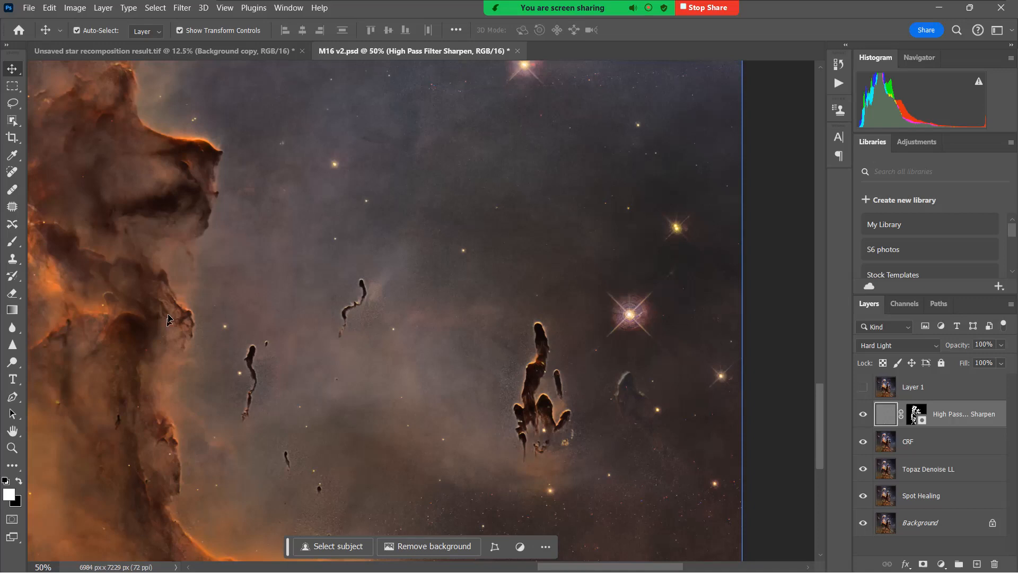
{"action": "left_click_drag", "start_coordinate": [180, 275], "coordinate": [448, 283]}
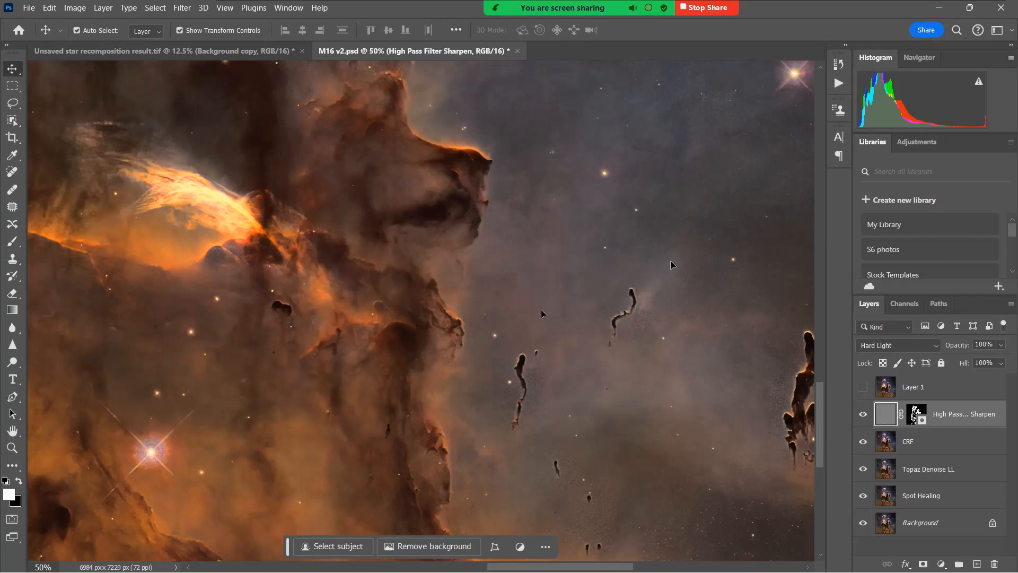
{"action": "left_click", "coordinate": [934, 343]}
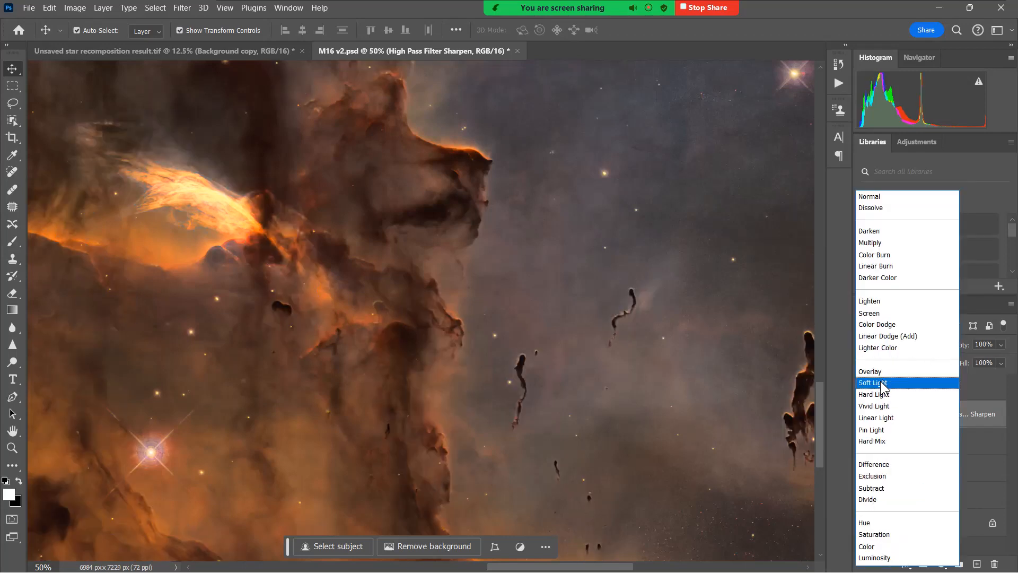
{"action": "left_click", "coordinate": [880, 382]}
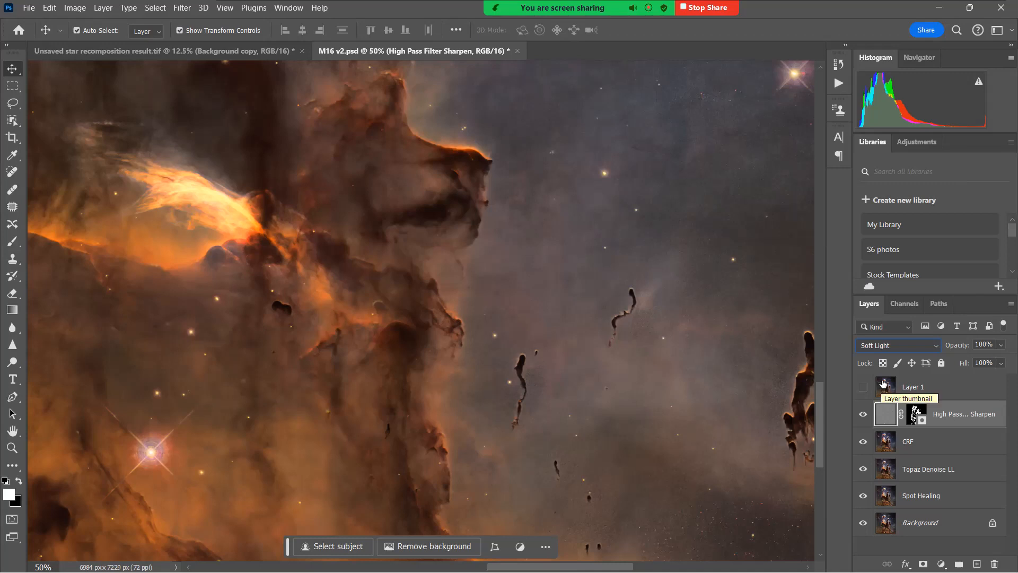
{"action": "left_click", "coordinate": [933, 344]}
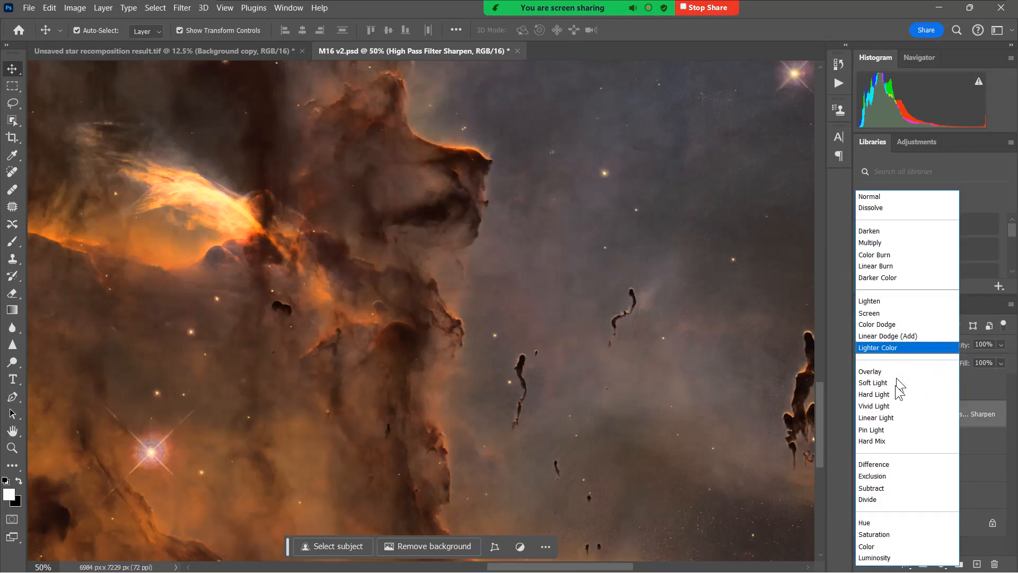
{"action": "left_click", "coordinate": [885, 394]}
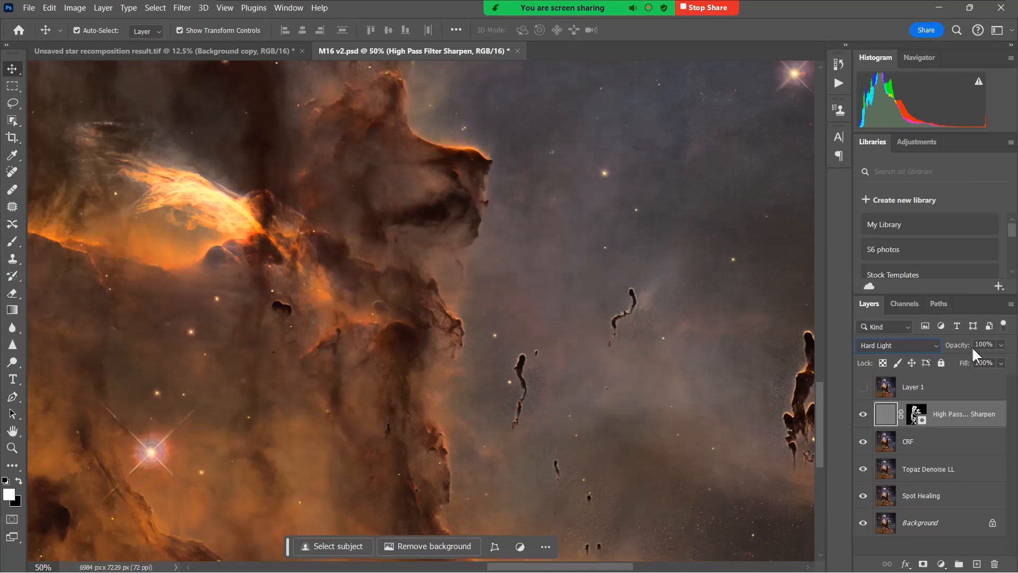
Try a lower opacity on the High Pass Filter Sharpen layer and restore it to 100%
{"action": "left_click", "coordinate": [1002, 346]}
{"action": "left_click", "coordinate": [1003, 346]}
{"action": "left_click", "coordinate": [1002, 364]}
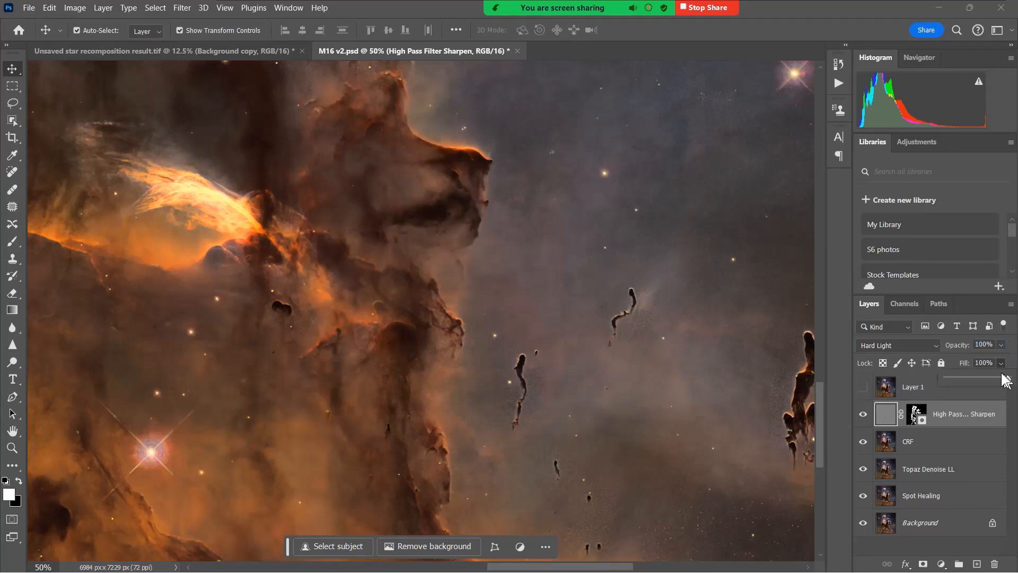
{"action": "left_click", "coordinate": [1003, 348]}
{"action": "left_click", "coordinate": [1002, 345]}
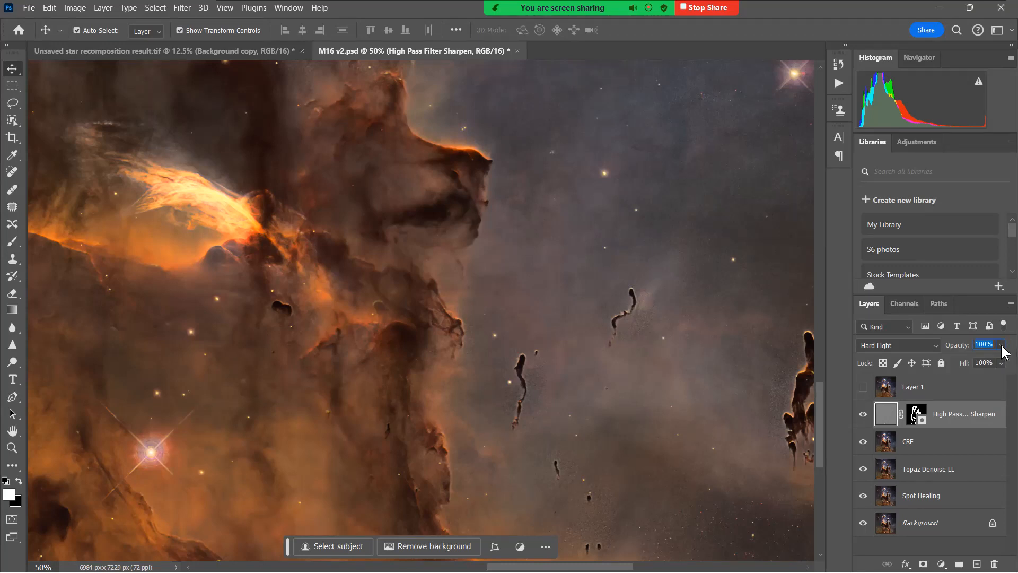
{"action": "left_click", "coordinate": [1002, 346]}
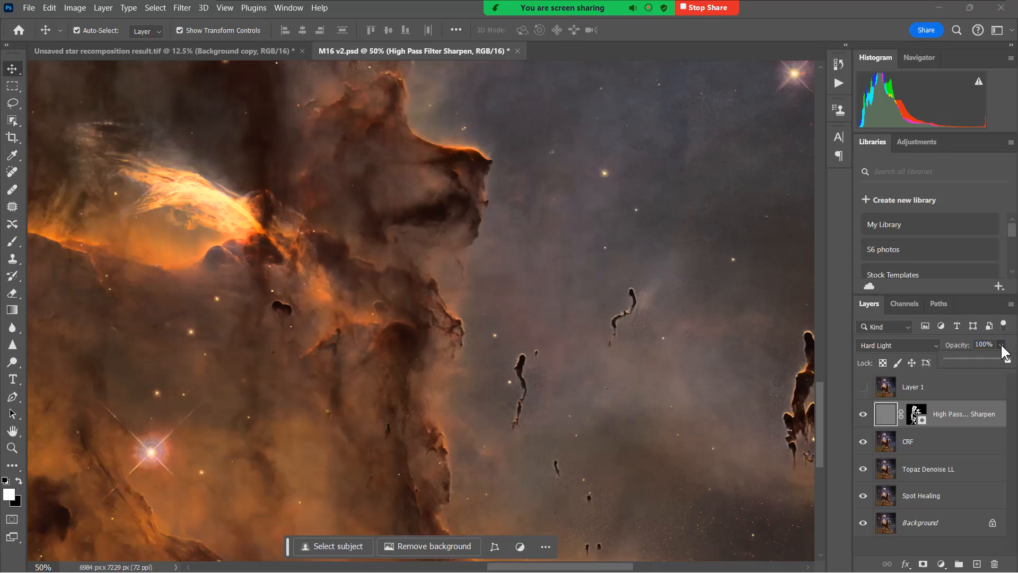
{"action": "left_click_drag", "start_coordinate": [1009, 360], "coordinate": [959, 360]}
{"action": "left_click_drag", "start_coordinate": [966, 359], "coordinate": [1008, 360]}
{"action": "left_click", "coordinate": [1002, 346]}
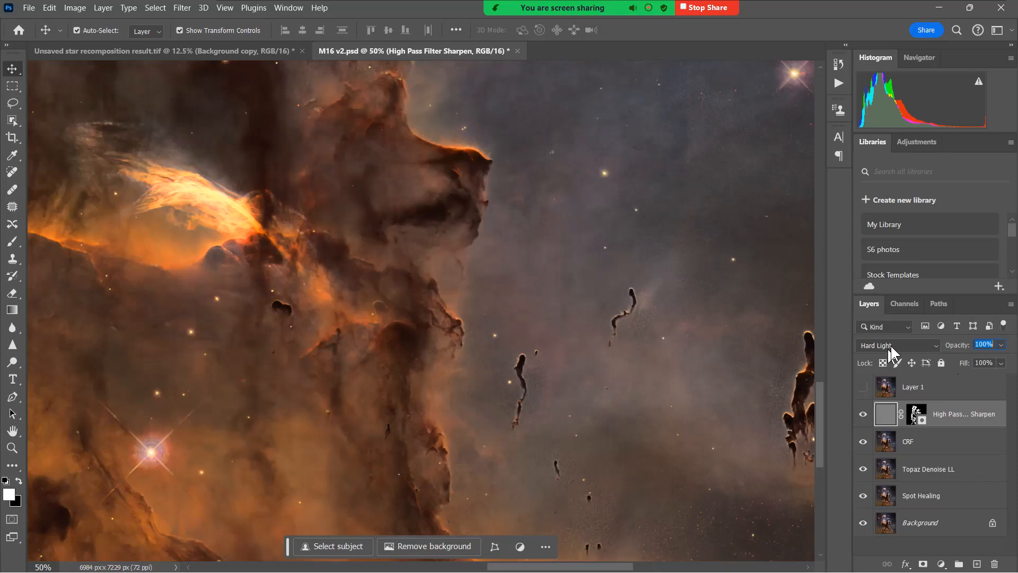
Set the High Pass Filter Sharpen layer to Soft Light, comparing it with Normal, then show Layer 1 and fit the whole image in view
{"action": "left_click", "coordinate": [935, 344]}
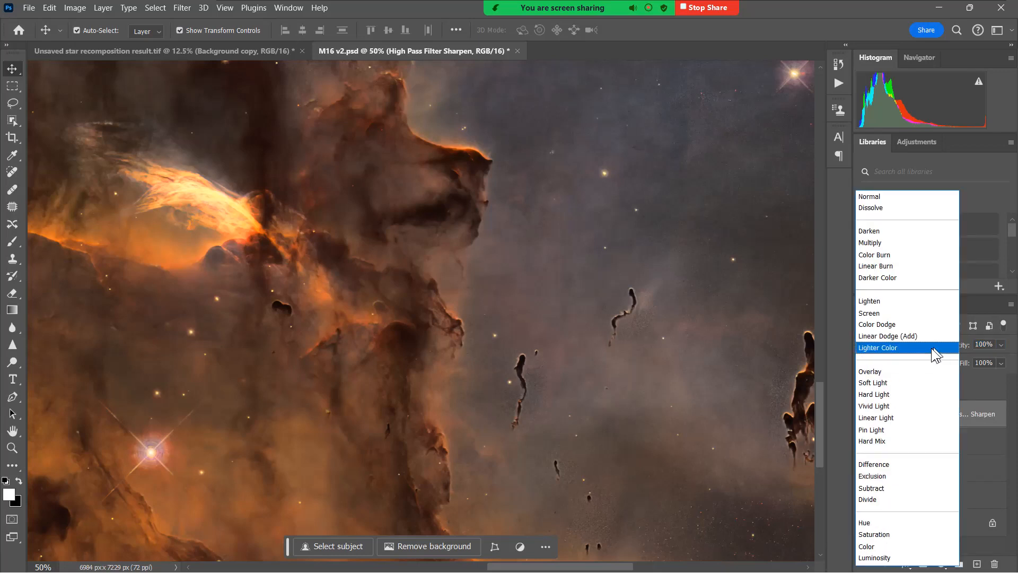
{"action": "left_click", "coordinate": [885, 382]}
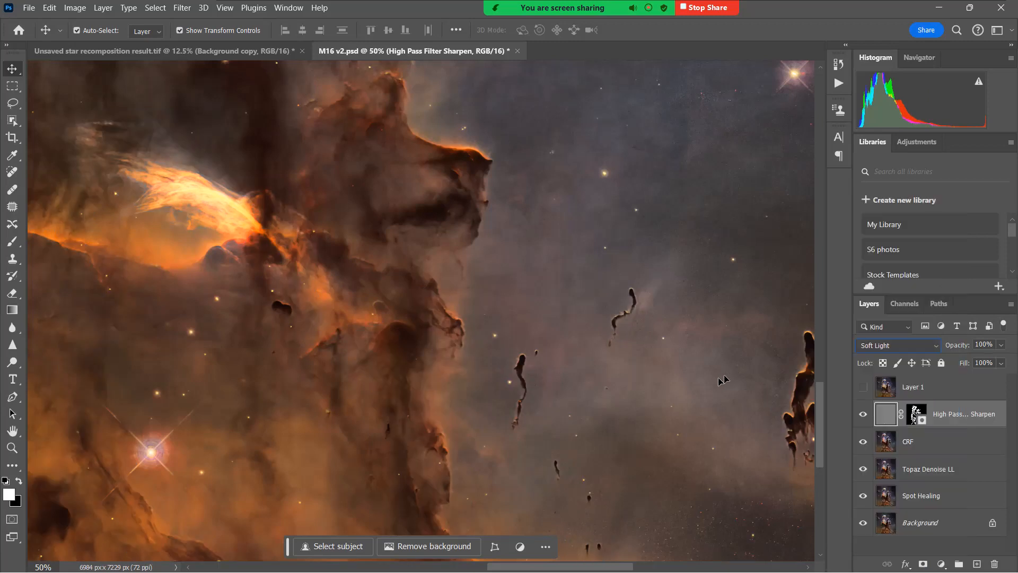
{"action": "left_click", "coordinate": [934, 346]}
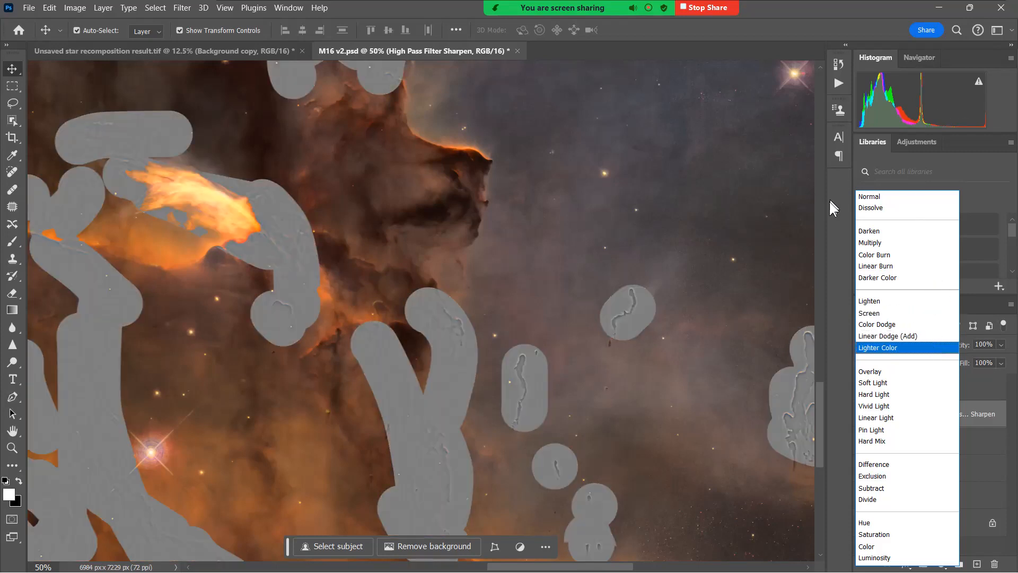
{"action": "left_click", "coordinate": [870, 383]}
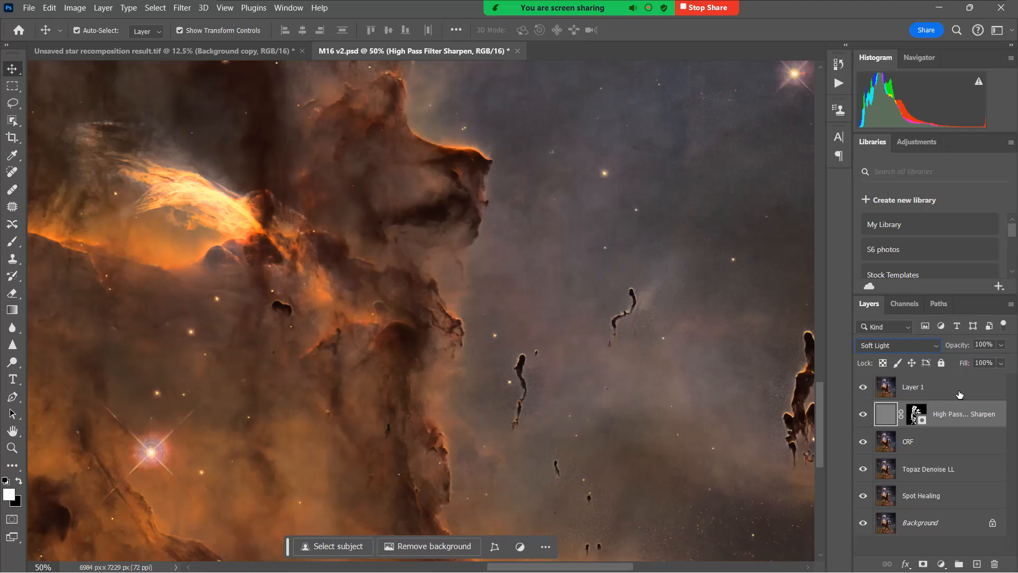
{"action": "key", "text": "ctrl+0"}
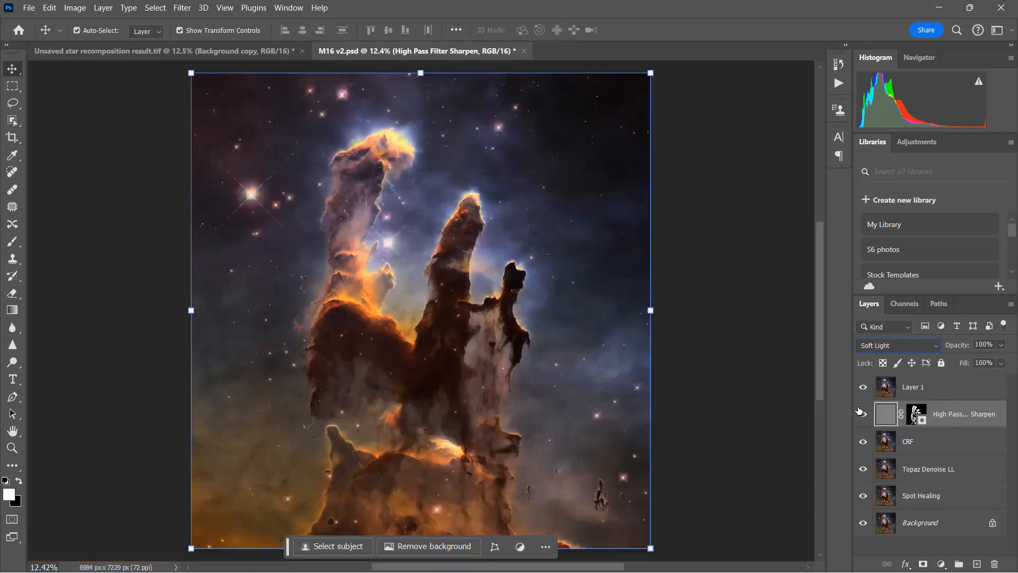
Close M16 v2.psd without saving, and cancel quitting so the unsaved star recomposition result stays open
{"action": "left_click", "coordinate": [1000, 5]}
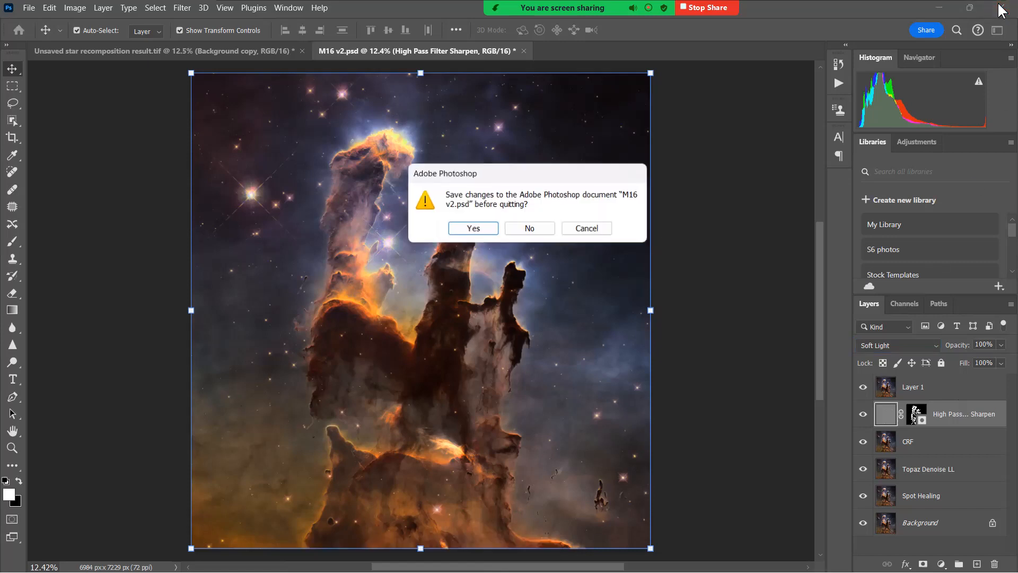
{"action": "left_click", "coordinate": [529, 229]}
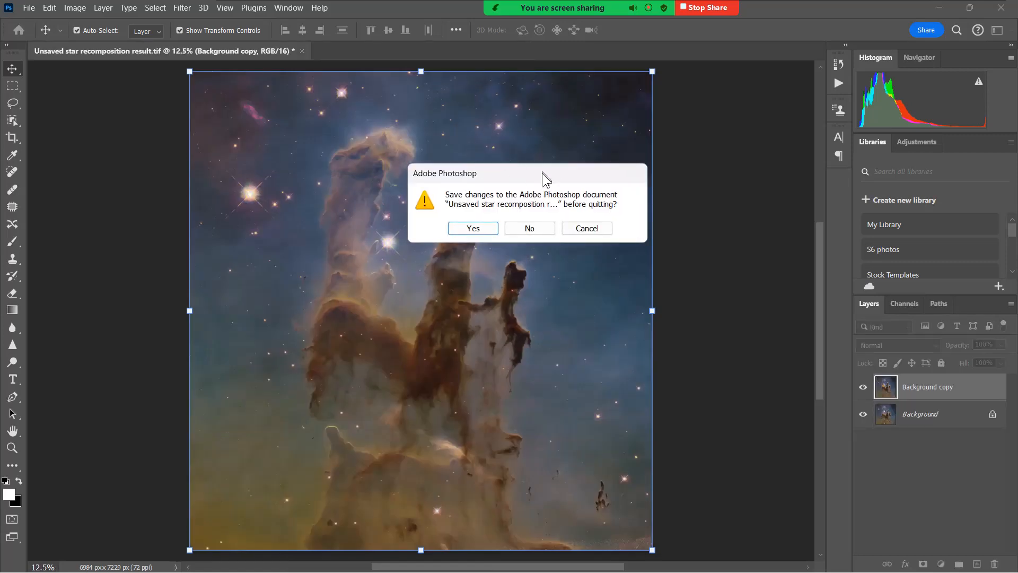
{"action": "left_click", "coordinate": [589, 232]}
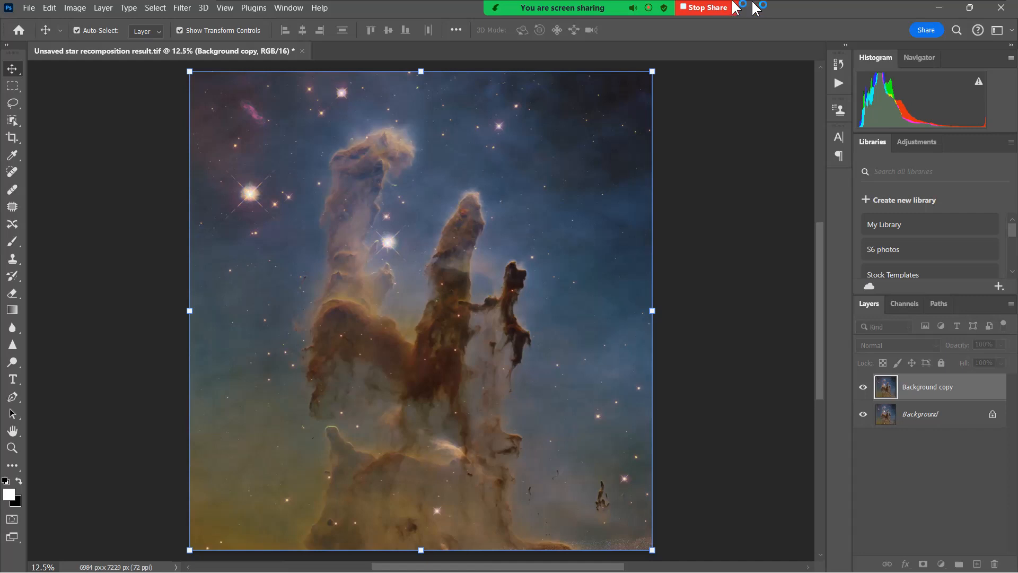
Switch to Chrome and search Google for "m16 hubble image" in a new tab
{"action": "left_click", "coordinate": [942, 9]}
{"action": "mouse_move", "coordinate": [554, 563]}
{"action": "left_click", "coordinate": [518, 558]}
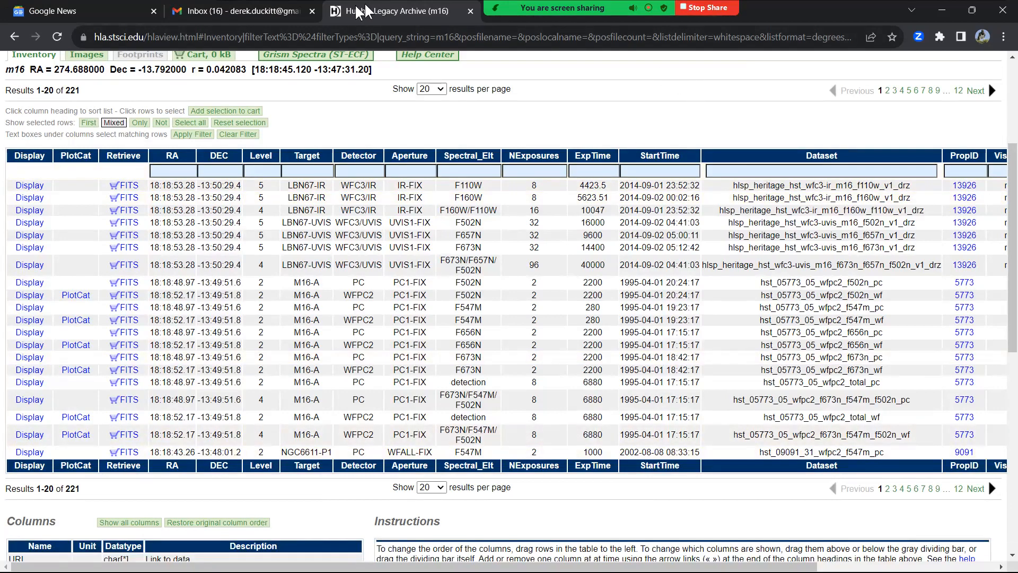
{"action": "mouse_move", "coordinate": [762, 30]}
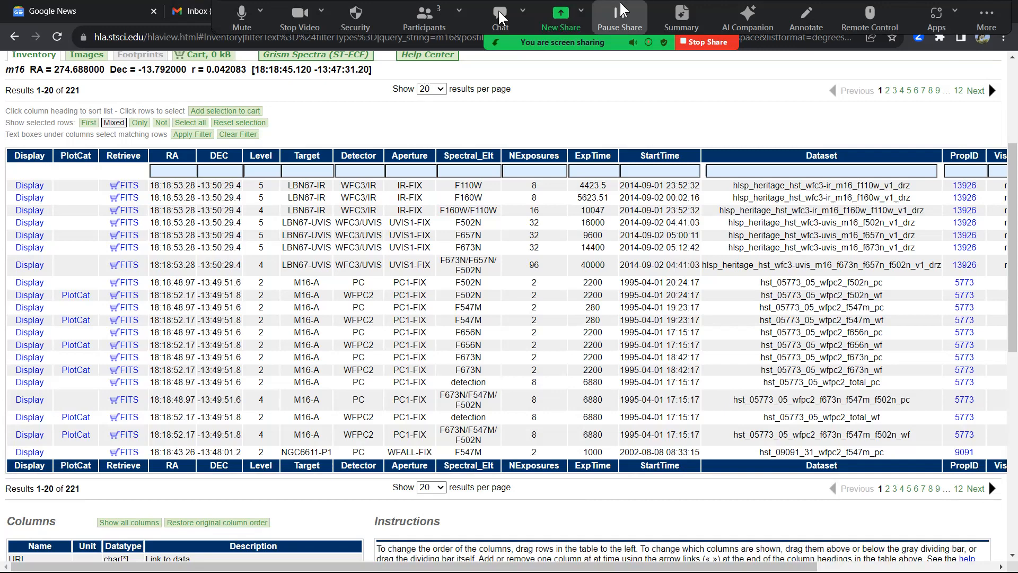
{"action": "key", "text": "ctrl+t"}
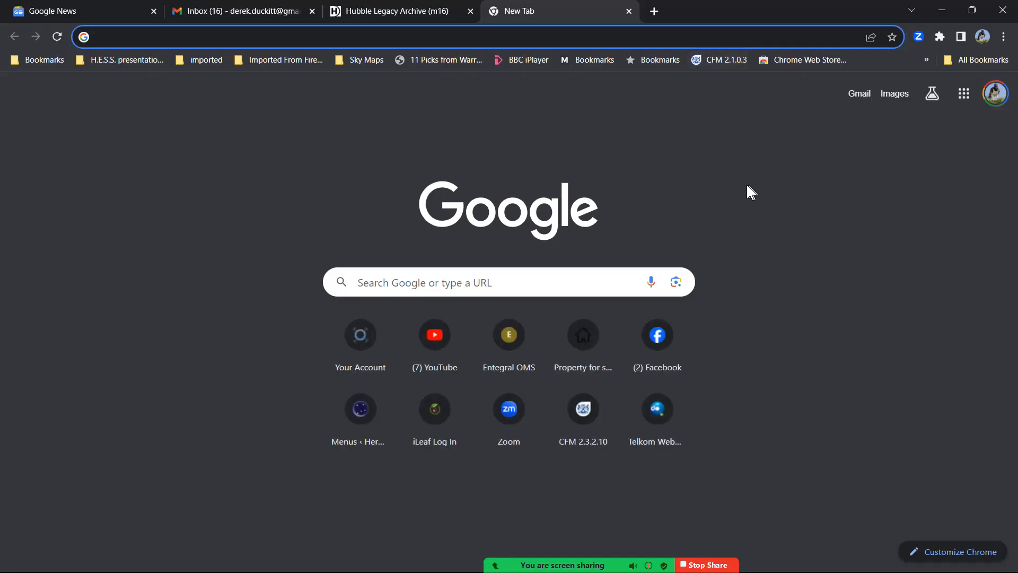
{"action": "left_click", "coordinate": [437, 281]}
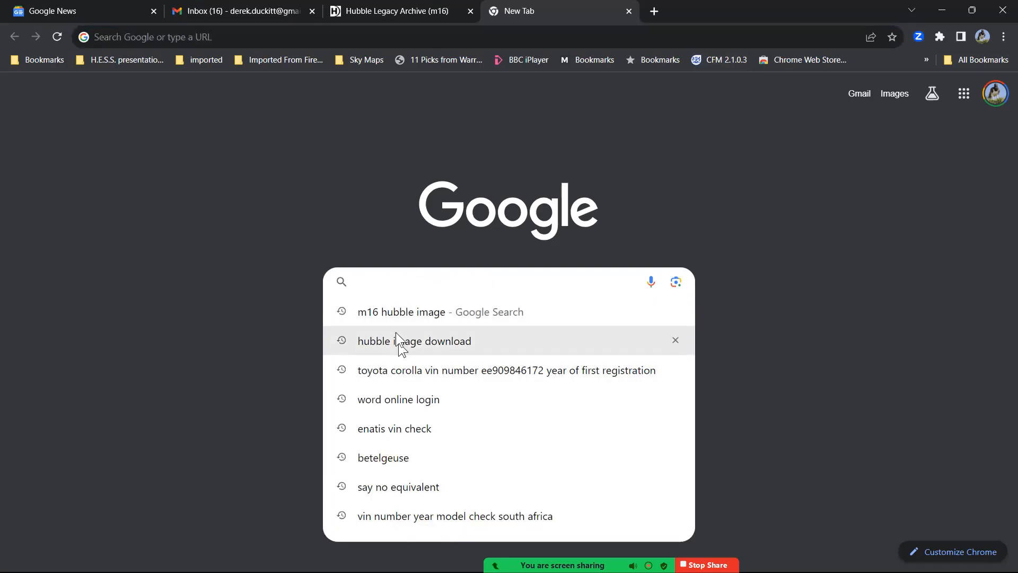
{"action": "left_click", "coordinate": [395, 317]}
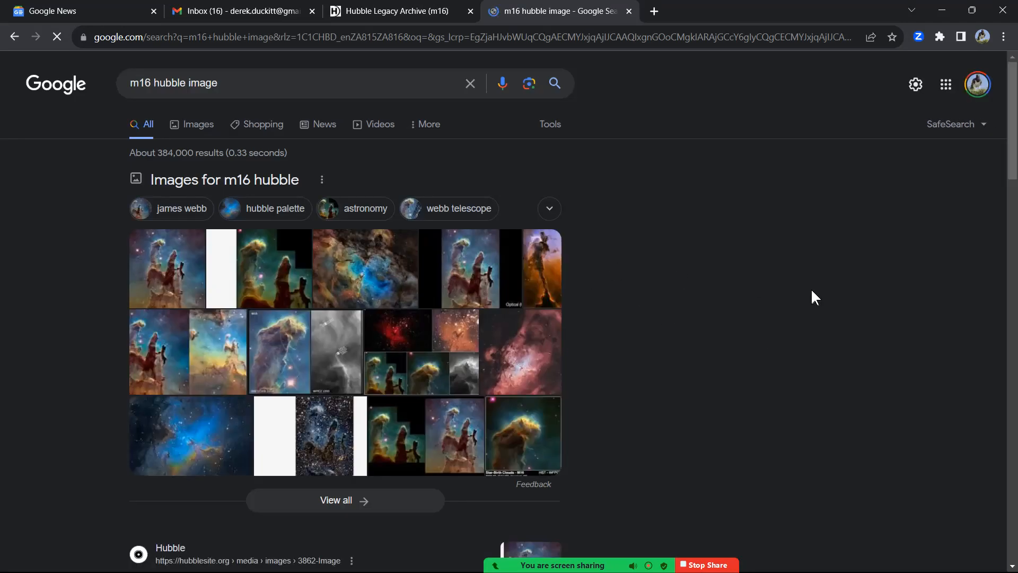
Open the NASA Scientific Visualization Studio page "Pillars of Creation: M16" from the image results and play its video in full screen
{"action": "left_click", "coordinate": [483, 288]}
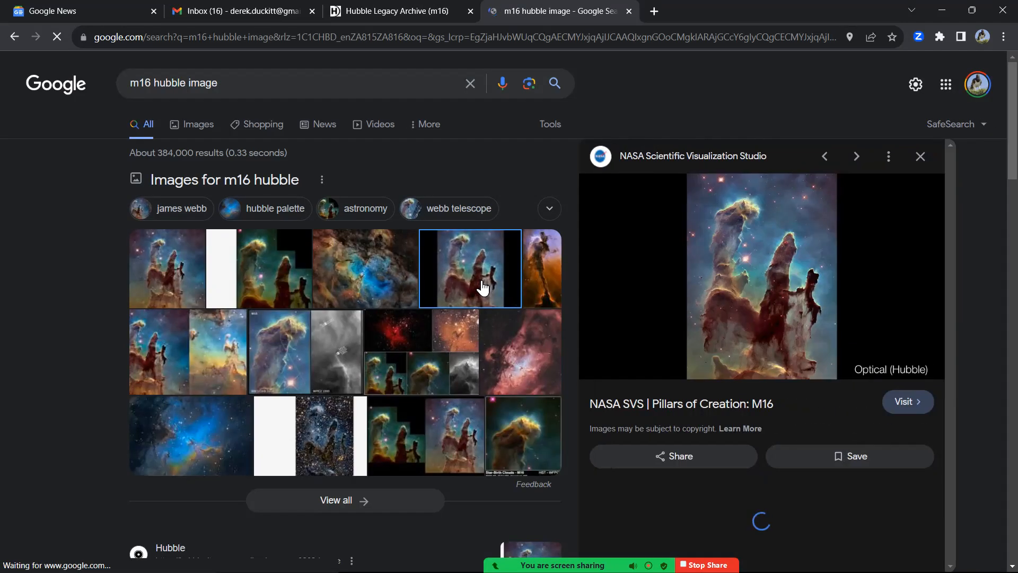
{"action": "left_click", "coordinate": [760, 337]}
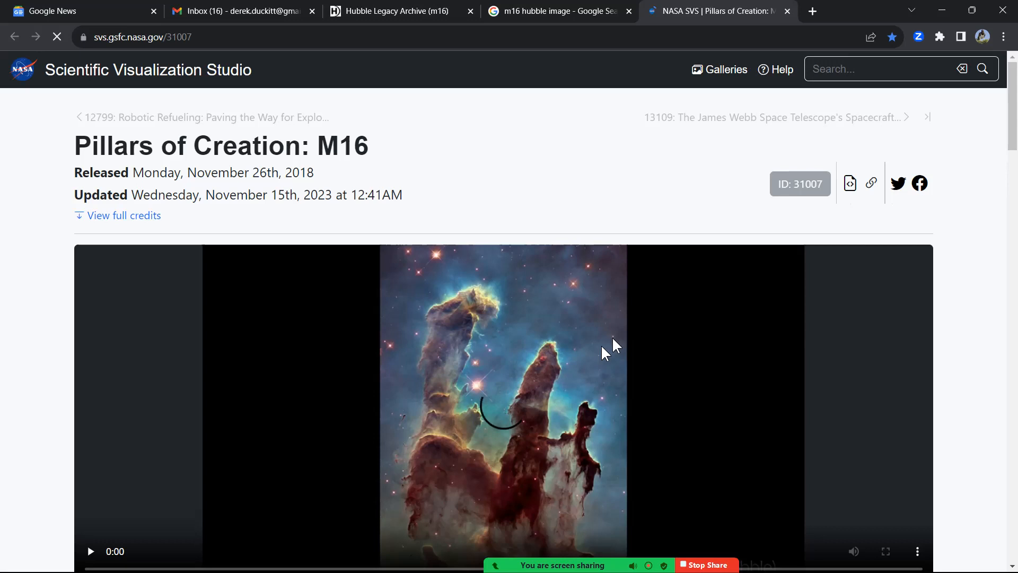
{"action": "scroll", "coordinate": [750, 366], "scroll_direction": "down", "scroll_amount": 2}
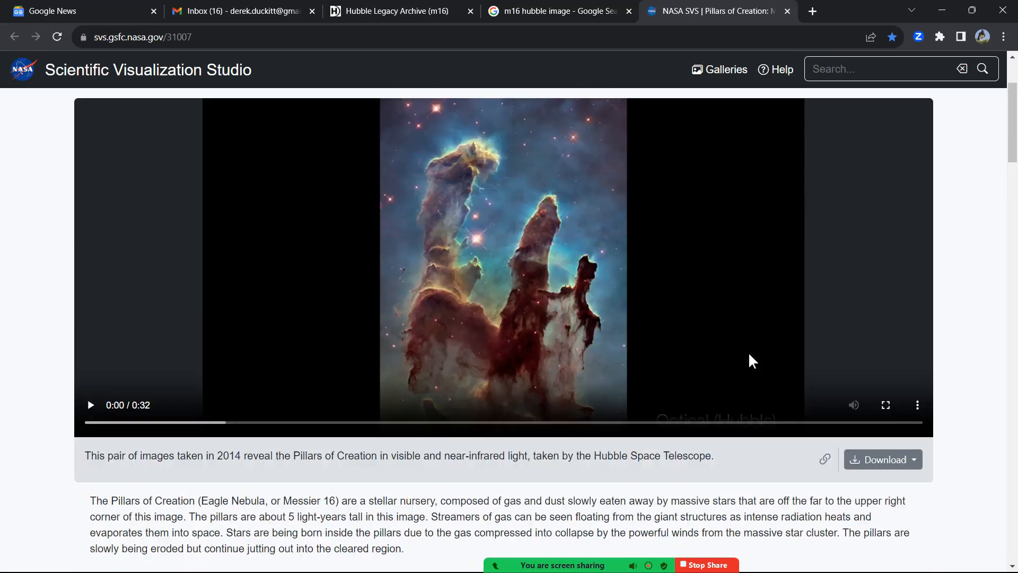
{"action": "left_click", "coordinate": [885, 409]}
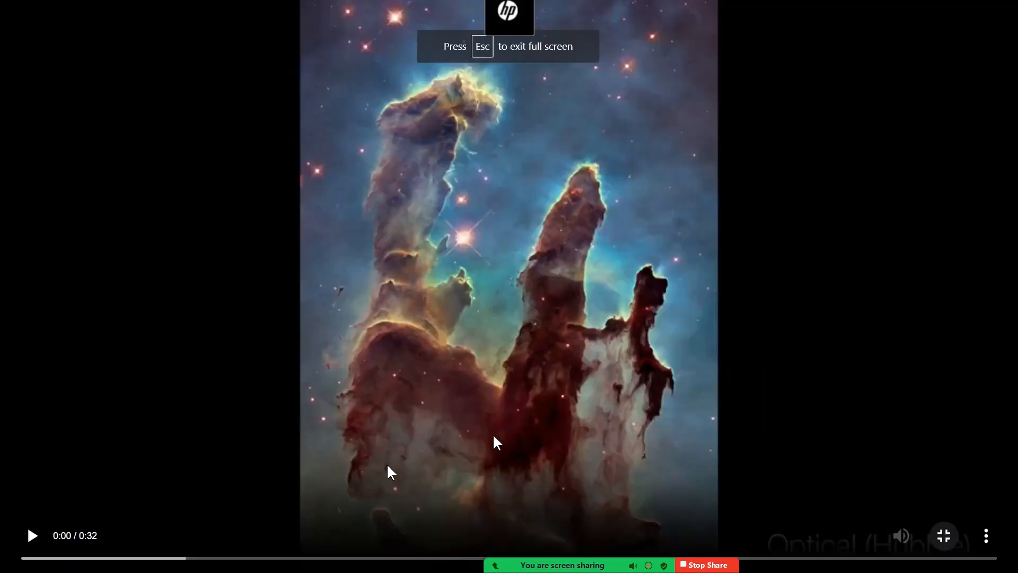
{"action": "left_click", "coordinate": [32, 537]}
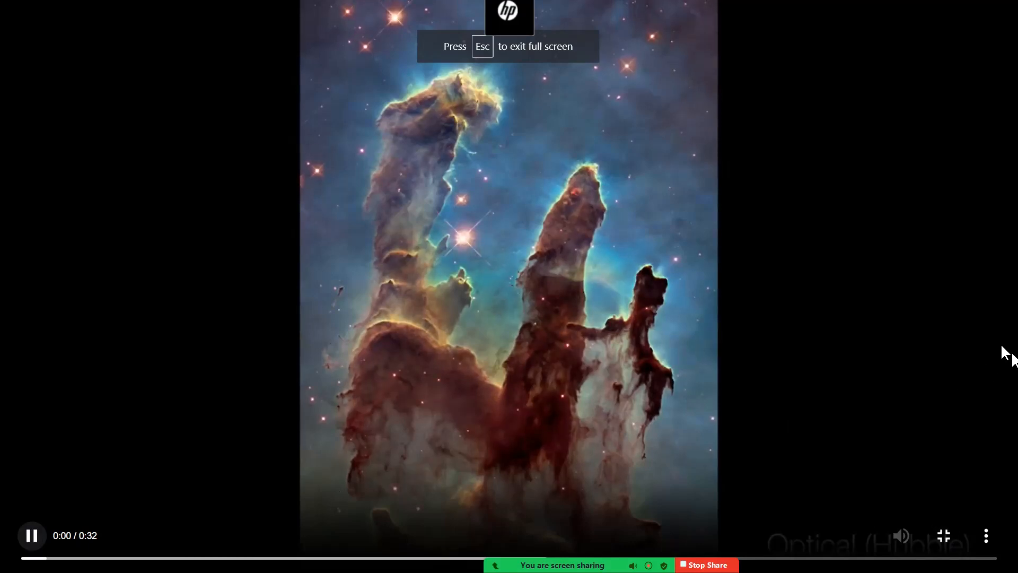